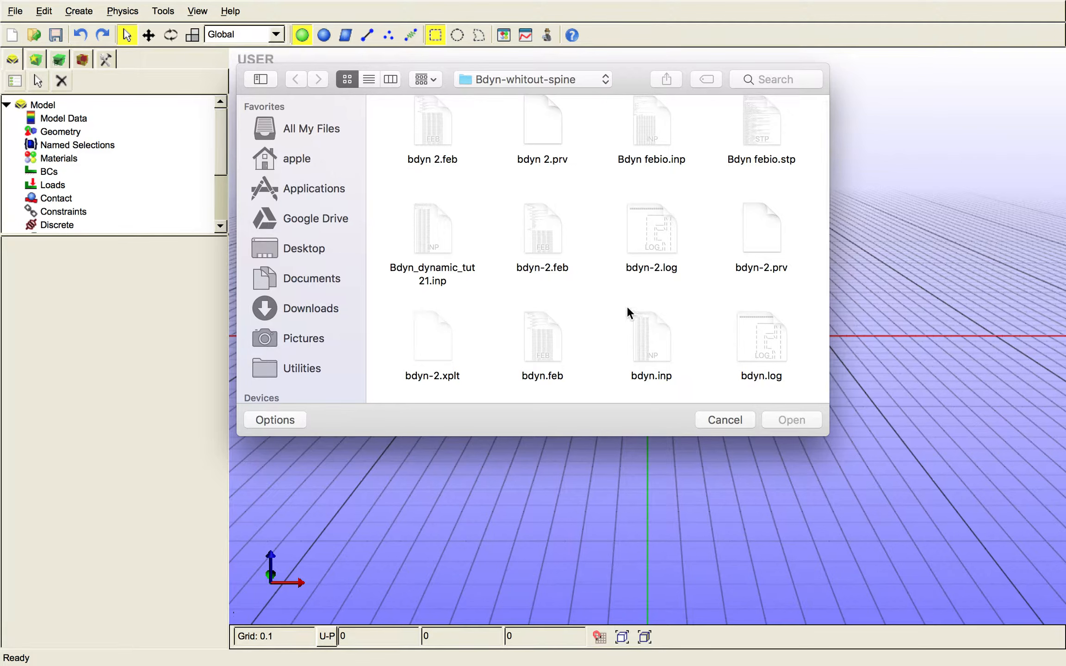
- Open the model file bdyn 2.prv from the Bdyn-whitout-spine folder
scroll(597, 284, "up", 2)
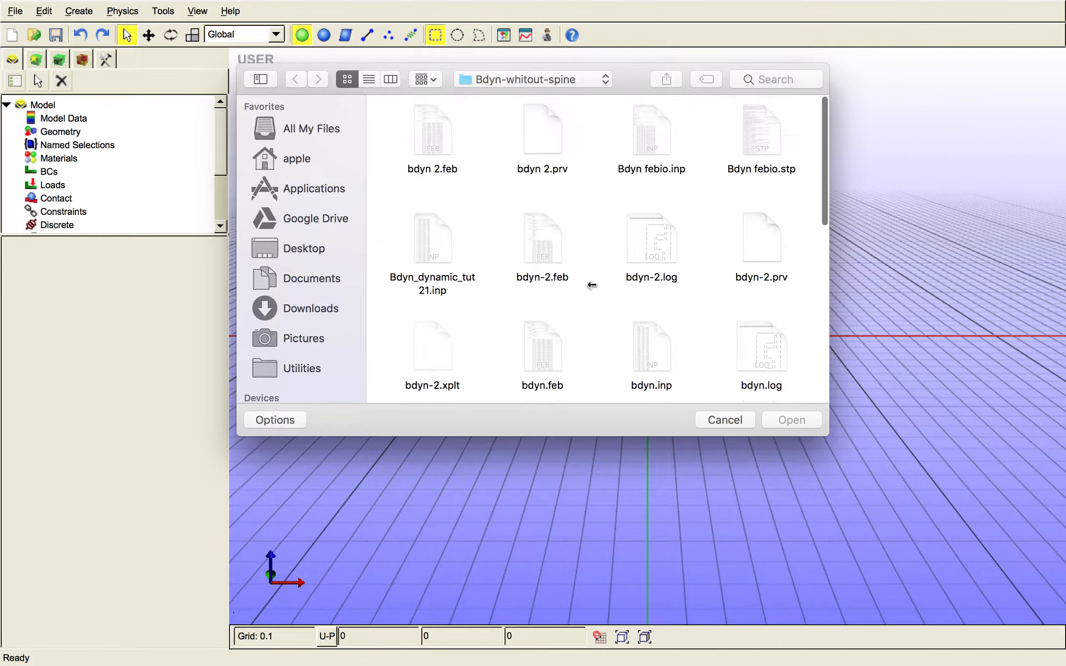
left_click(549, 132)
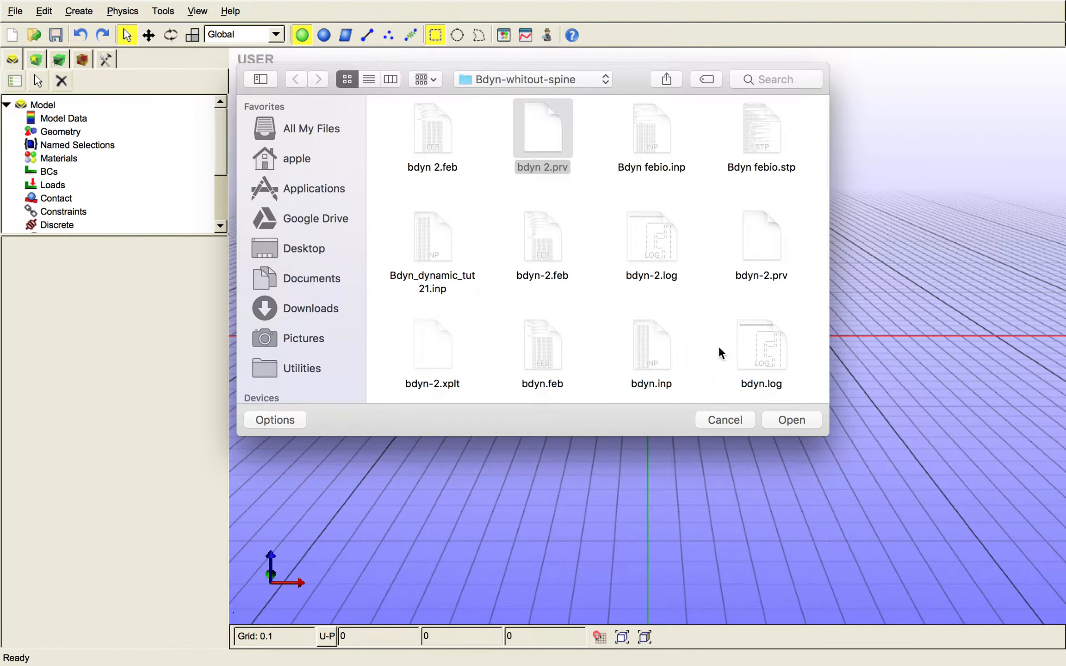
left_click(798, 420)
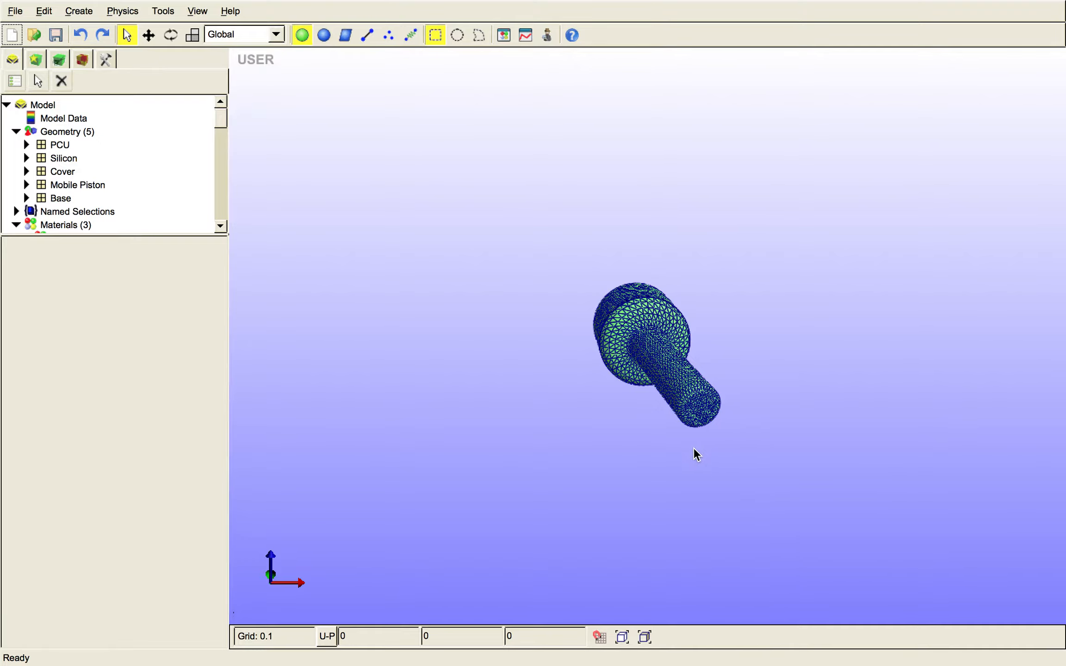
- Hide the Cover part of the imported geometry and view its properties
left_click_drag(694, 449, 906, 112)
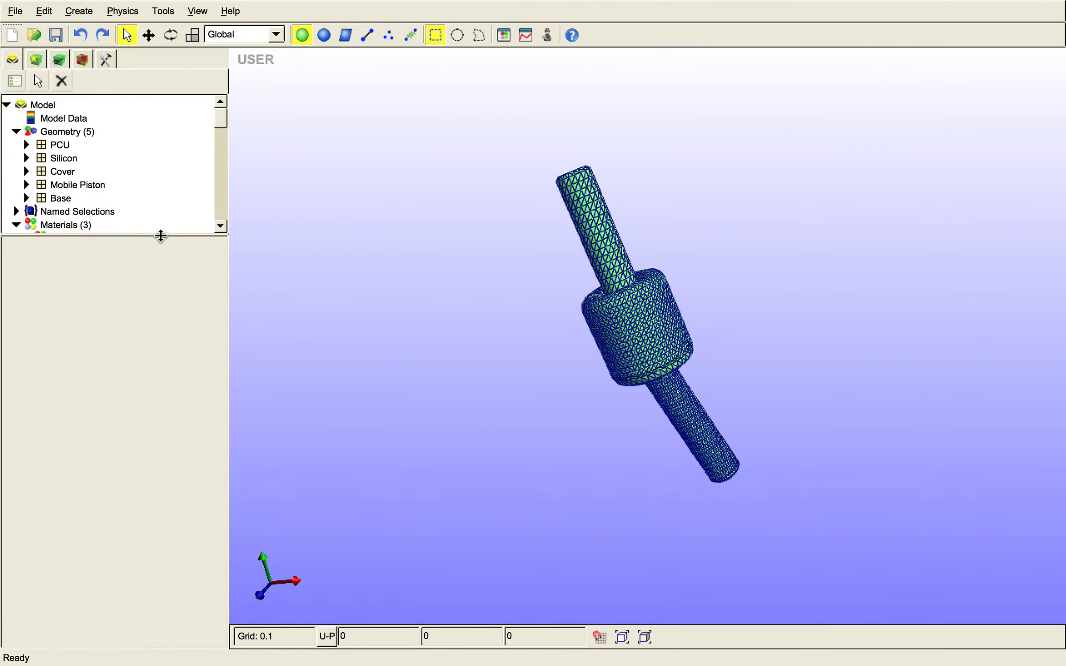
left_click_drag(161, 236, 127, 454)
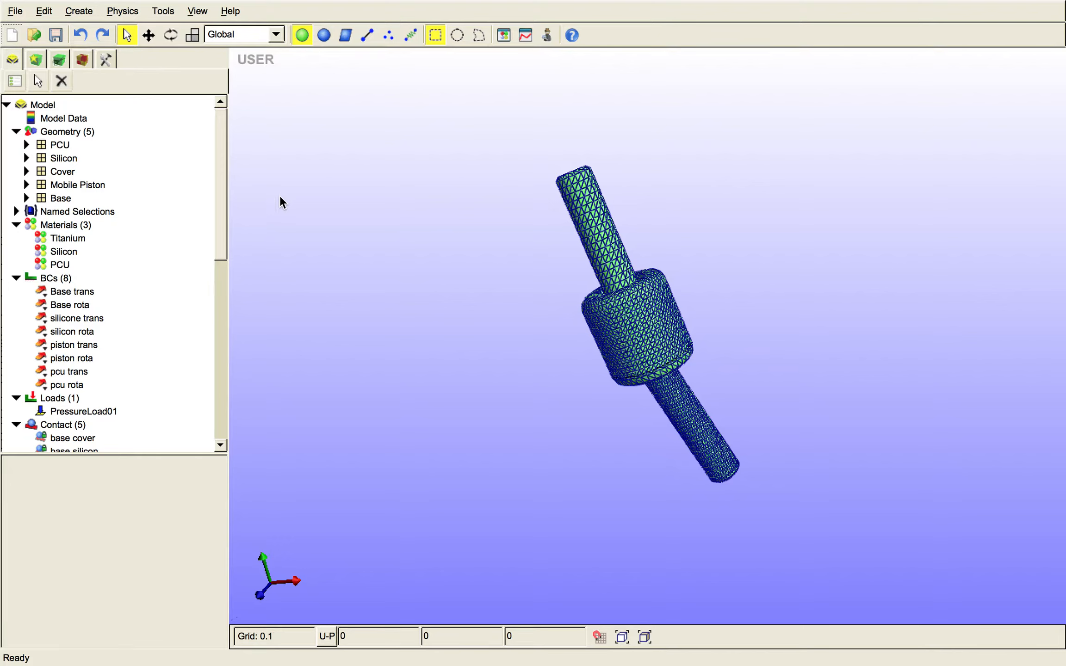
left_click(69, 170)
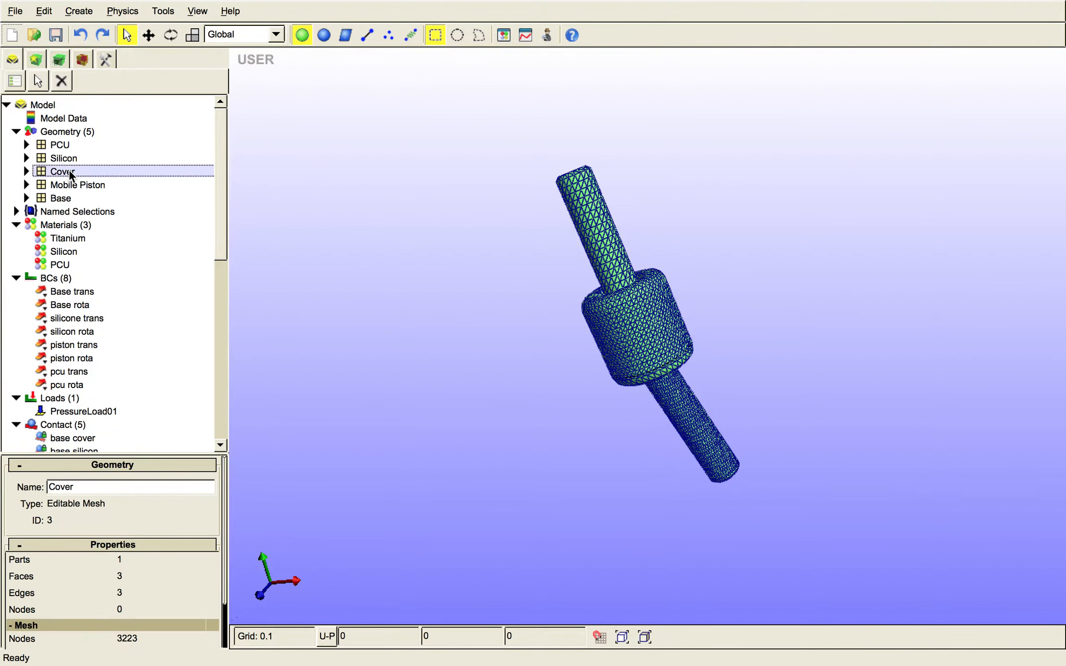
right_click(69, 170)
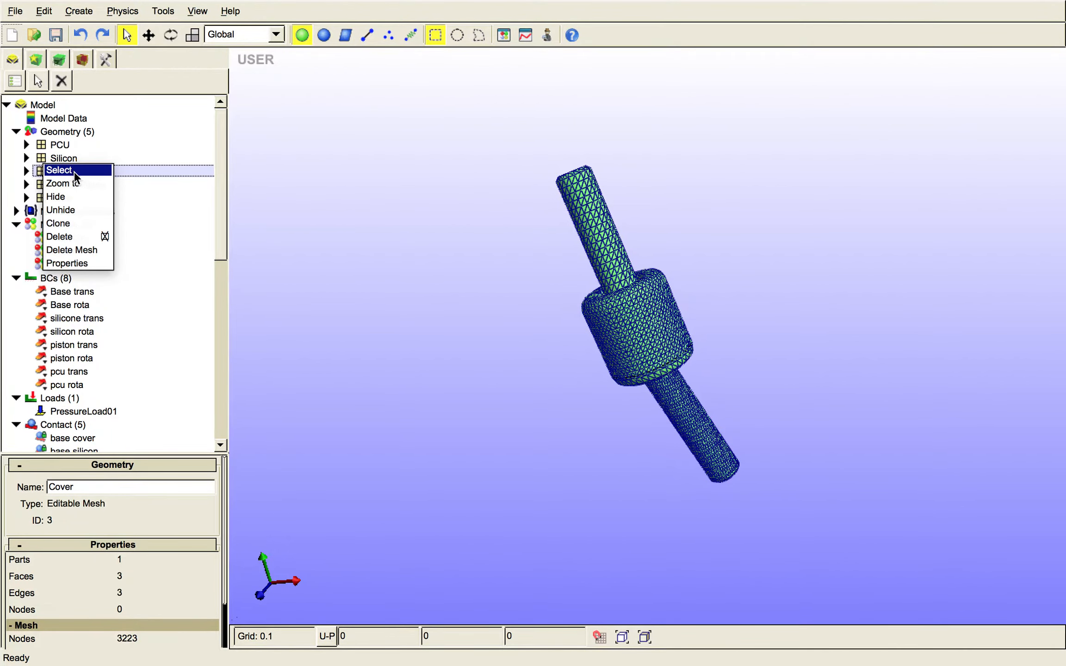
left_click(103, 199)
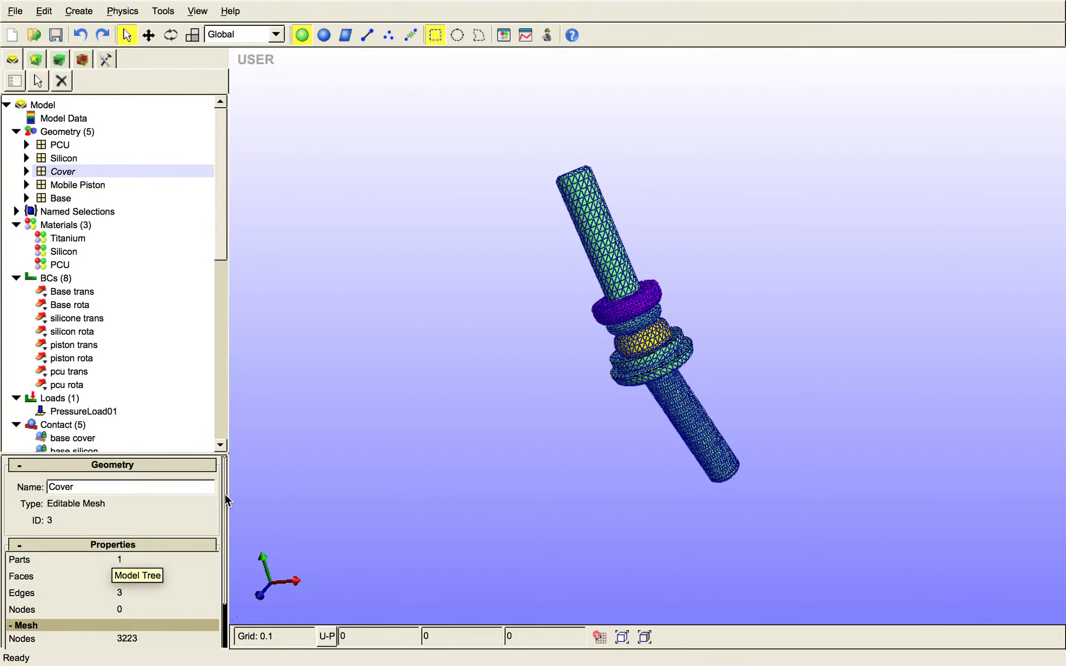
left_click_drag(224, 493, 222, 598)
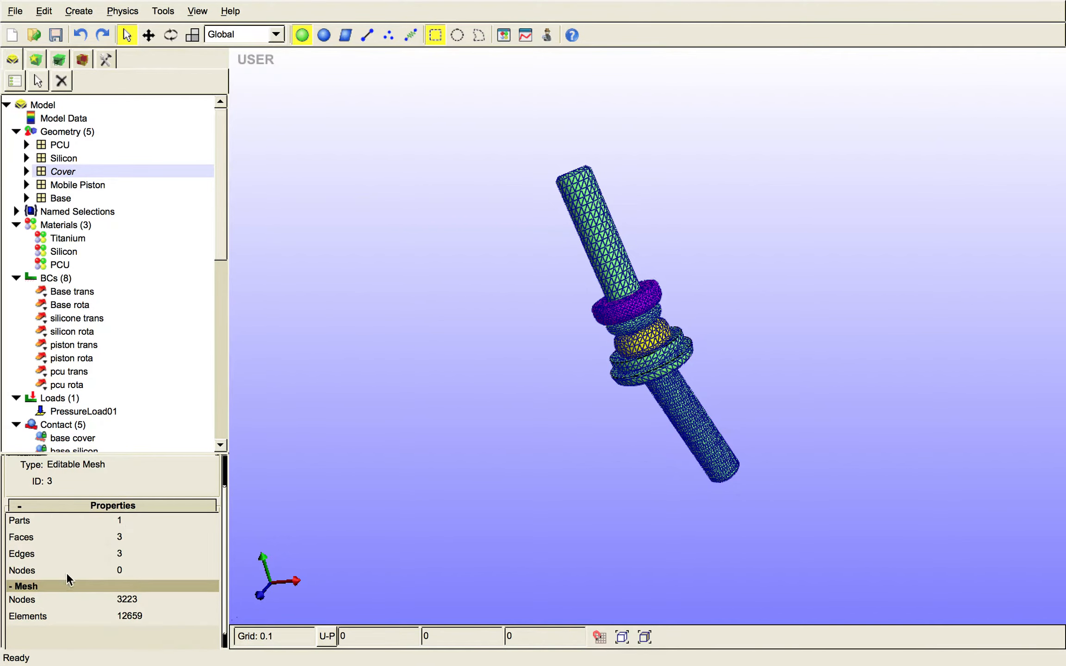
left_click_drag(226, 518, 225, 469)
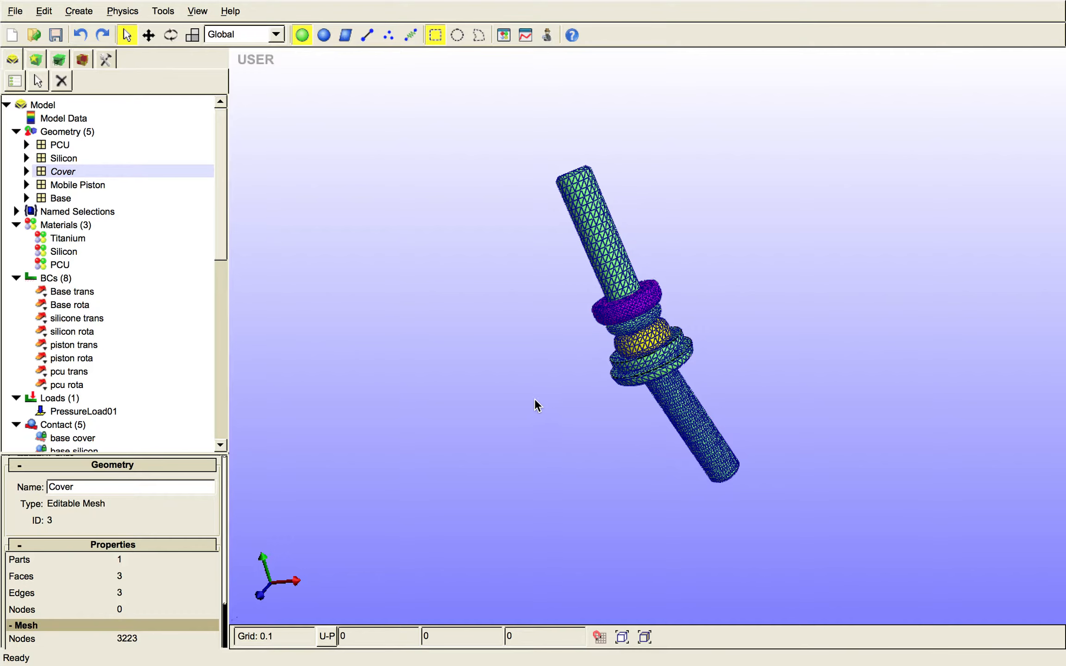
- Examine the Titanium density curve and the PressureLoad01 value curve in the Curve Editor, and close the editor
left_click(526, 36)
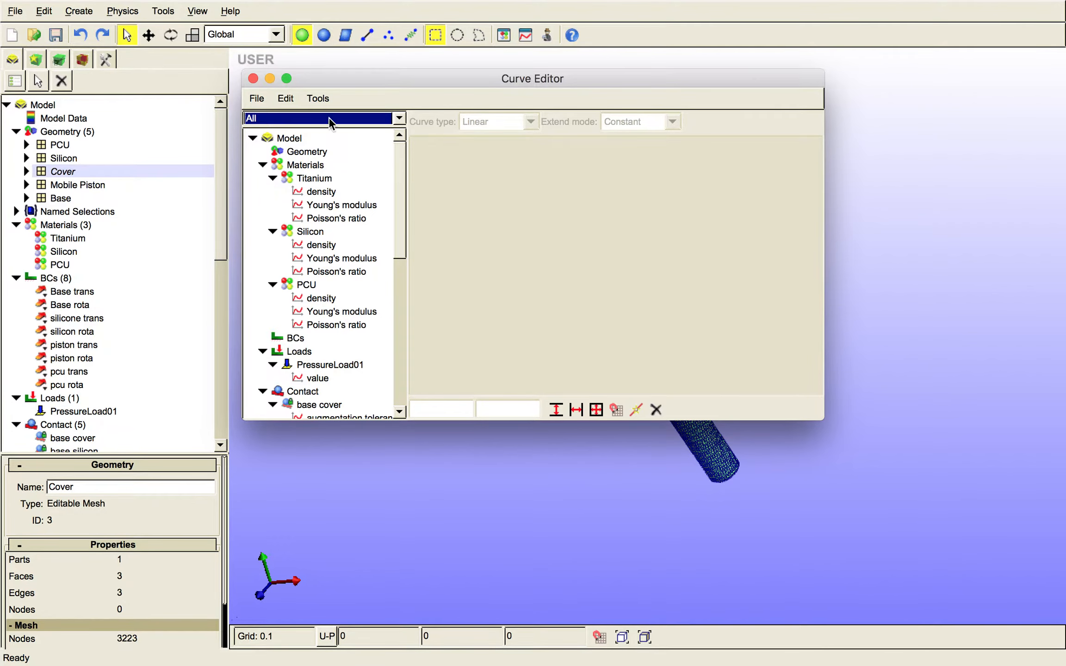
left_click(318, 98)
left_click(361, 98)
left_click_drag(399, 180, 398, 197)
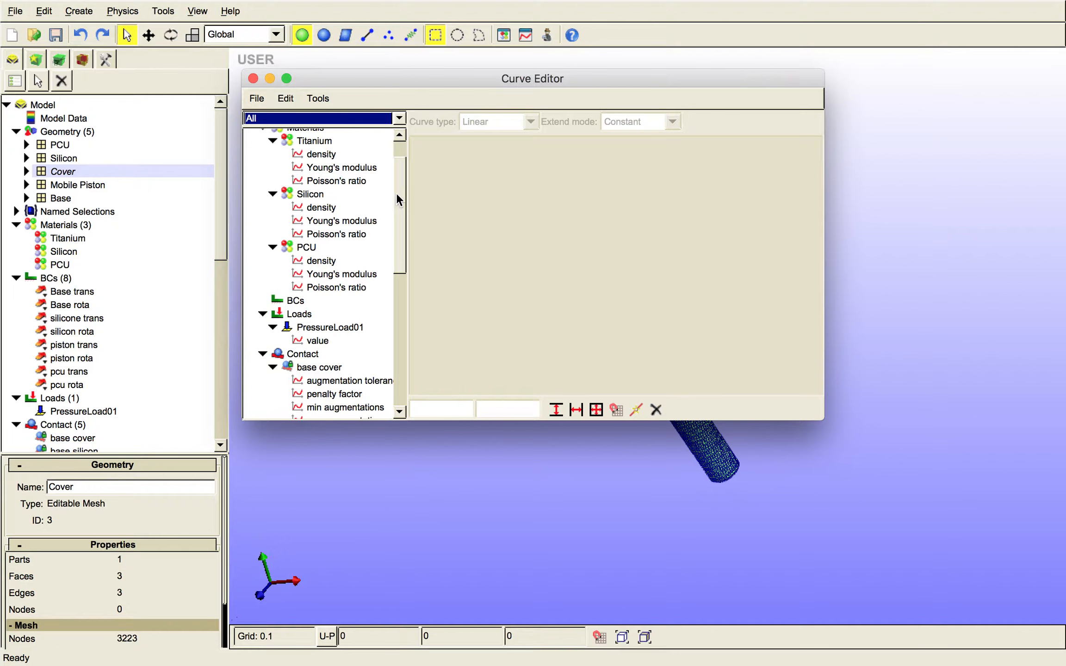
left_click(333, 154)
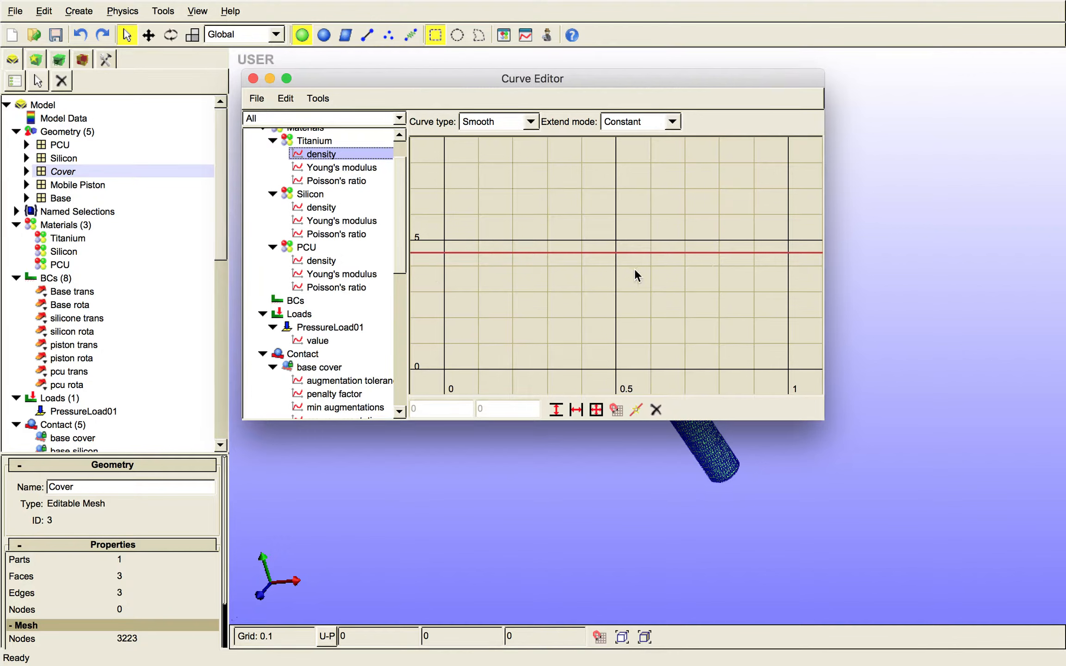
left_click_drag(405, 210, 400, 248)
left_click(336, 212)
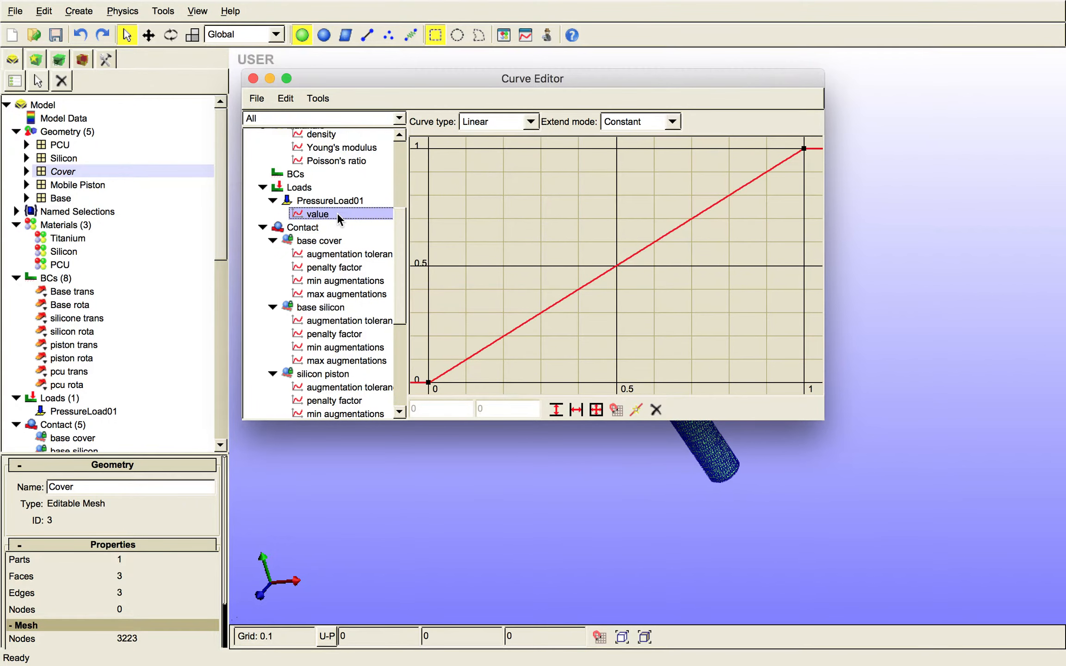
left_click(640, 122)
left_click(639, 121)
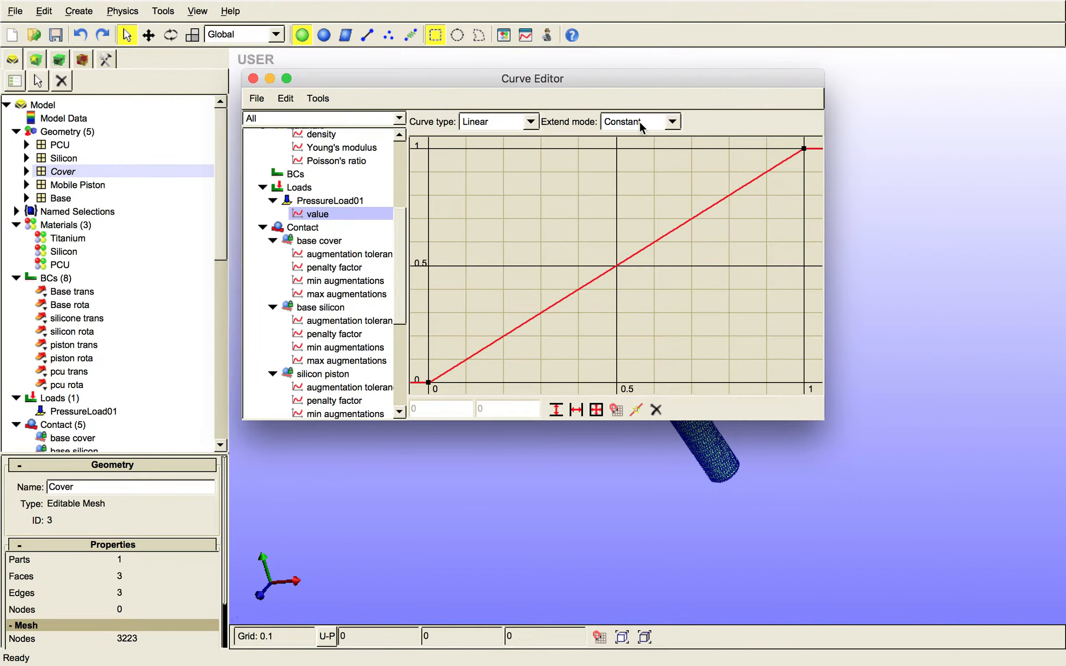
left_click(253, 77)
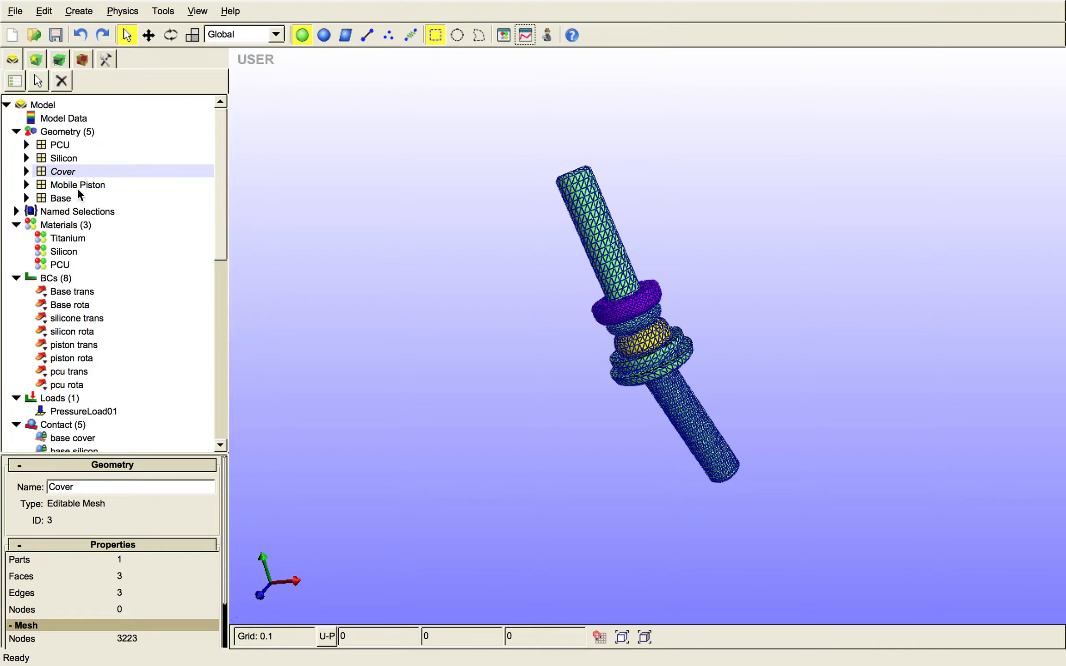
- Add a new hyper-elastic material of type Isotropic elastic to the model's materials
scroll(635, 321, "up", 3)
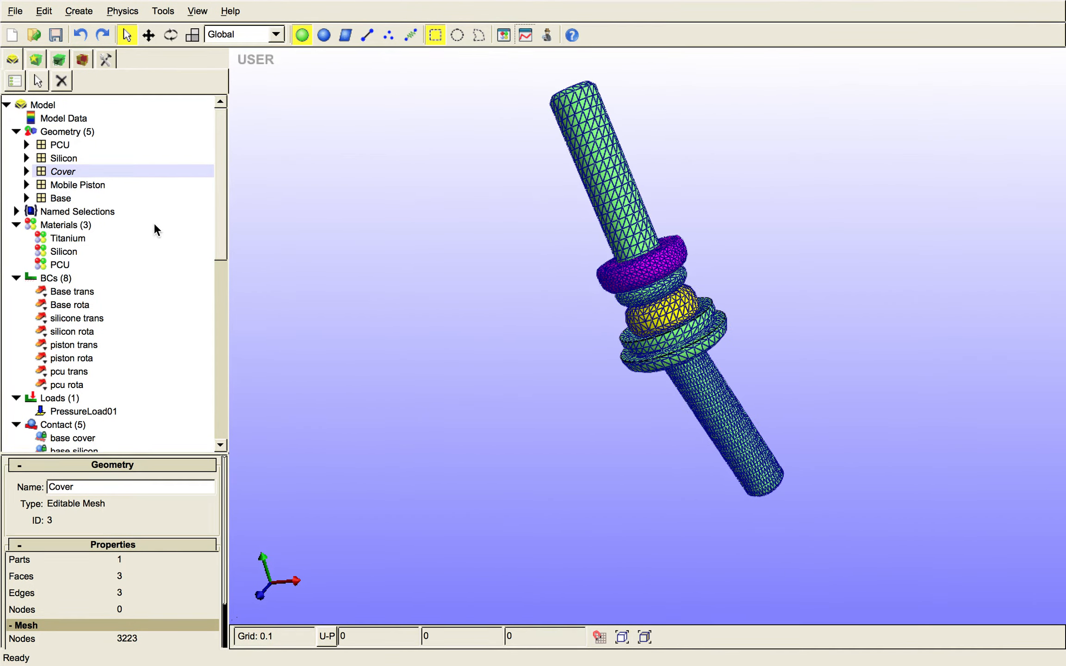
left_click(77, 225)
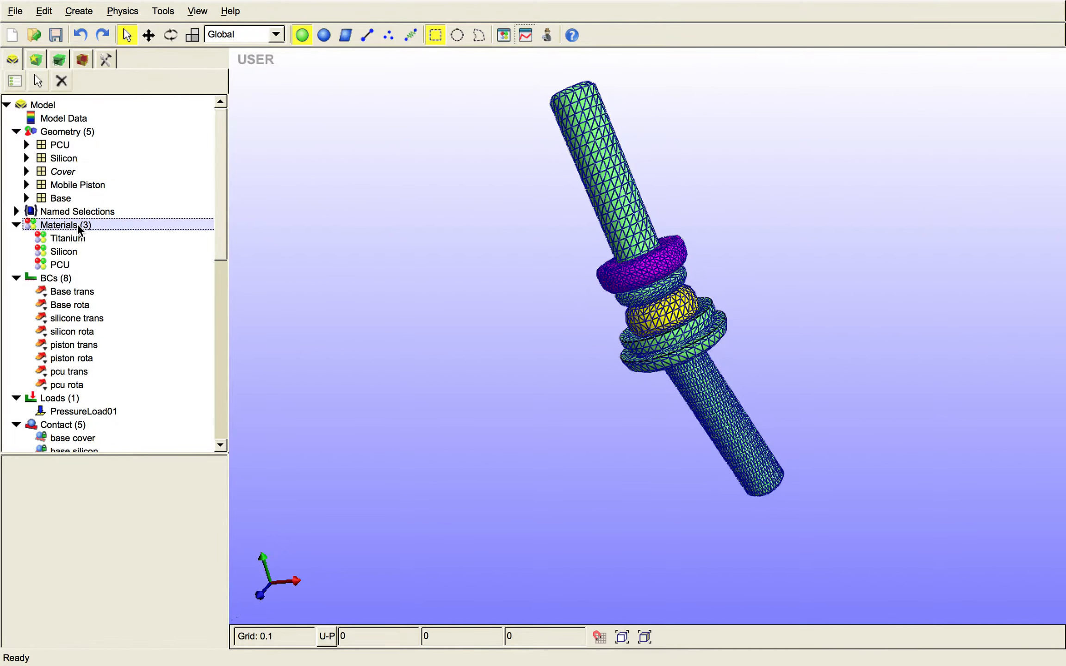
right_click(77, 223)
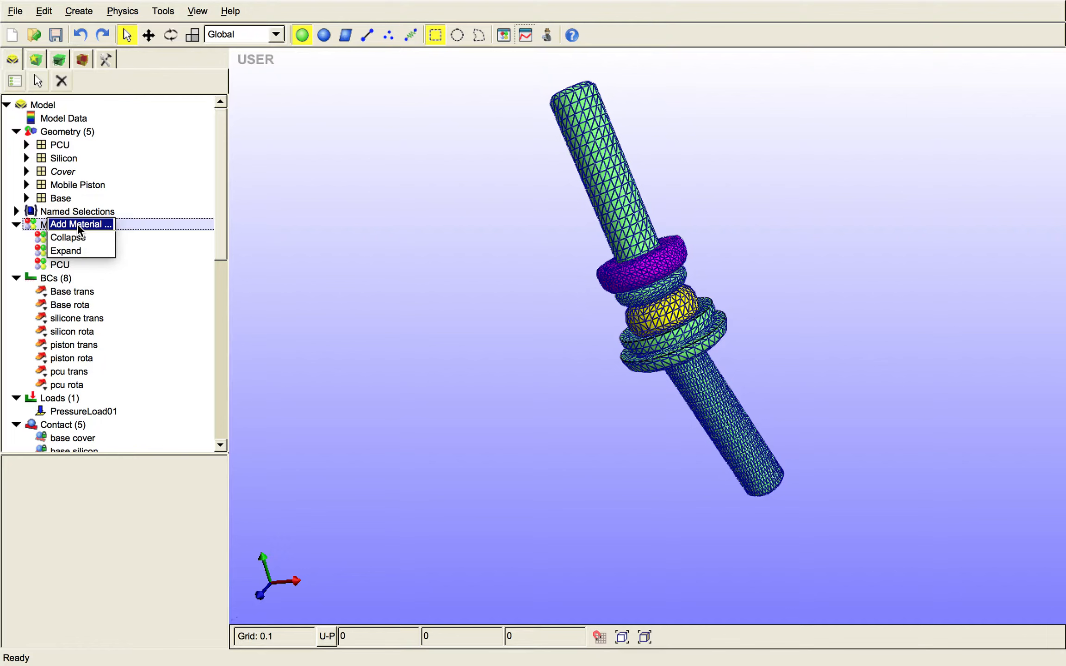
left_click(105, 222)
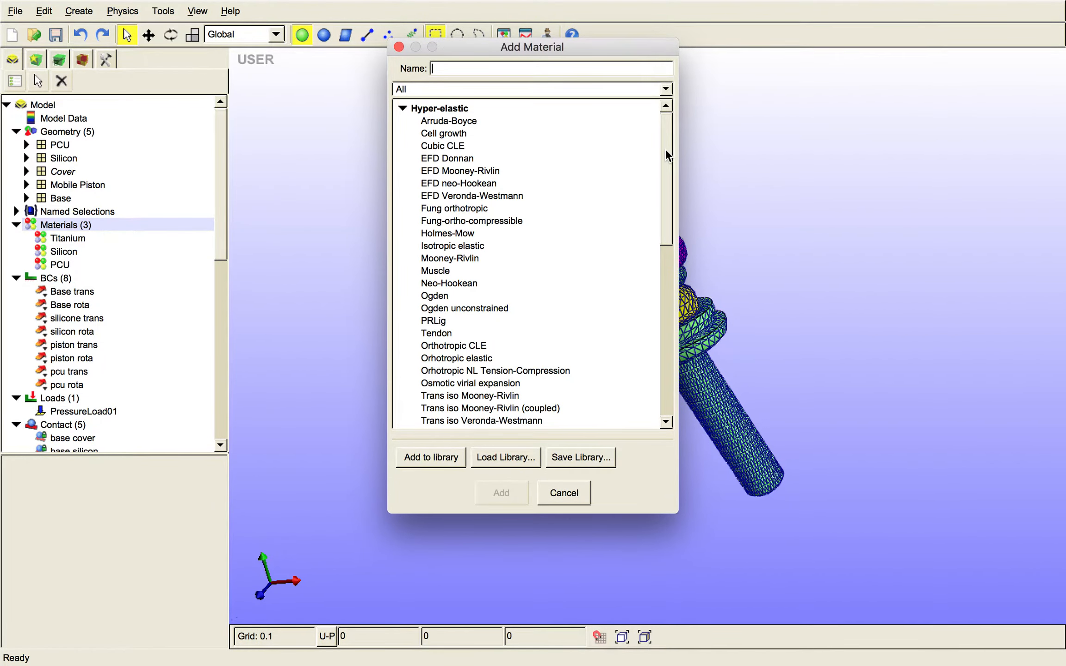
mouse_move(666, 150)
left_mouse_down()
mouse_move(664, 238)
mouse_move(657, 166)
left_mouse_up()
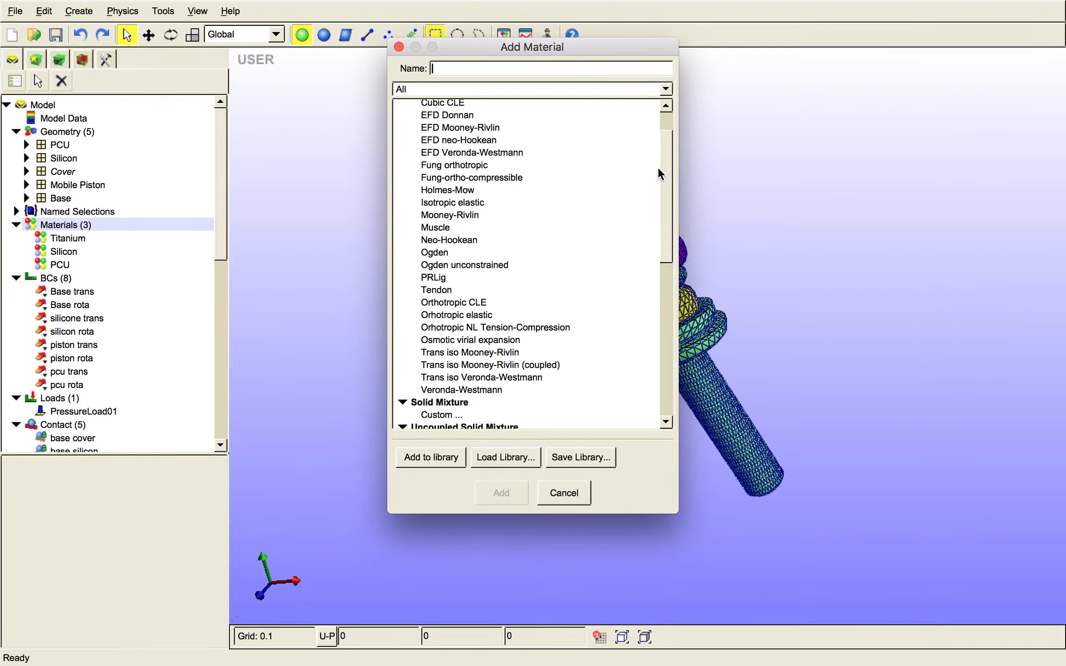
left_click(476, 204)
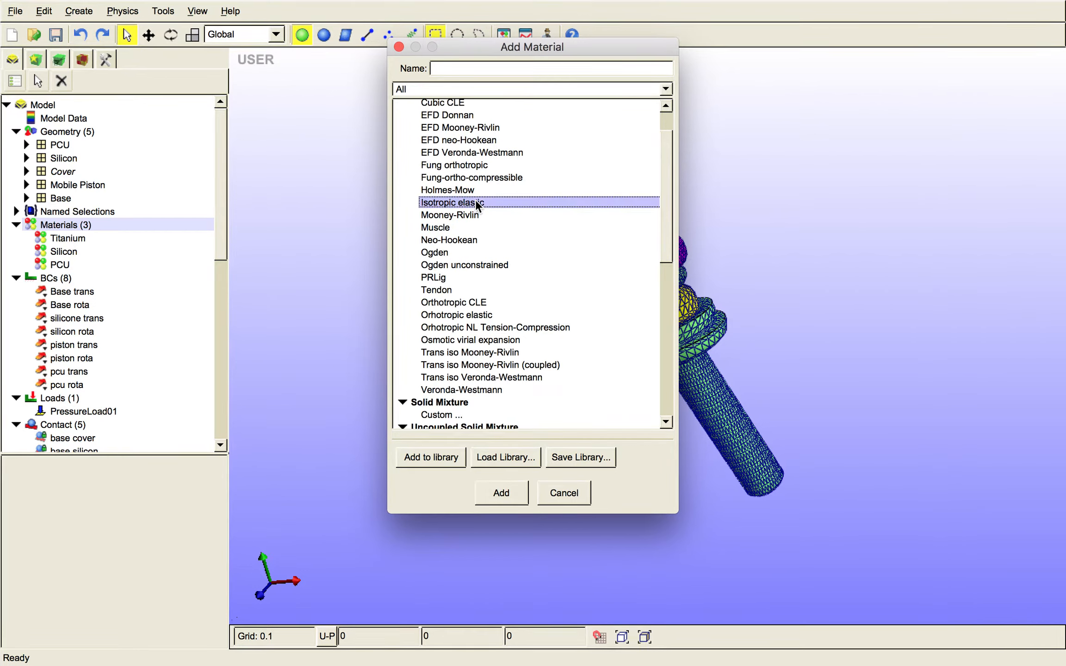
left_click(501, 493)
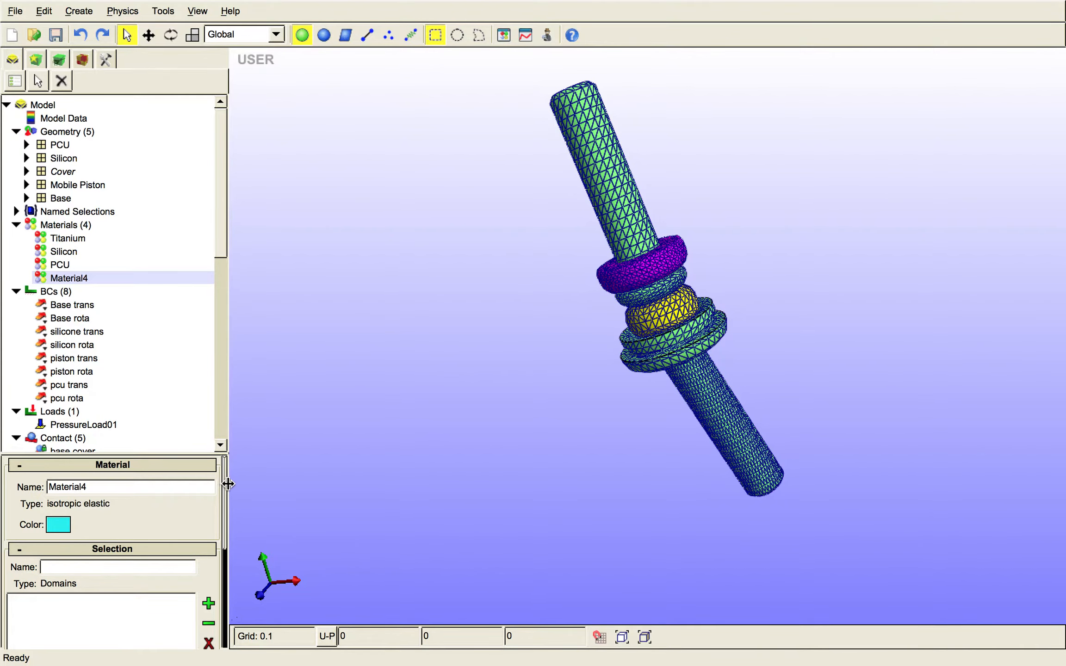
- Rename the new isotropic elastic material as test and set its color to pure red
left_click(201, 487)
double_click(122, 487)
type("test")
left_click(65, 524)
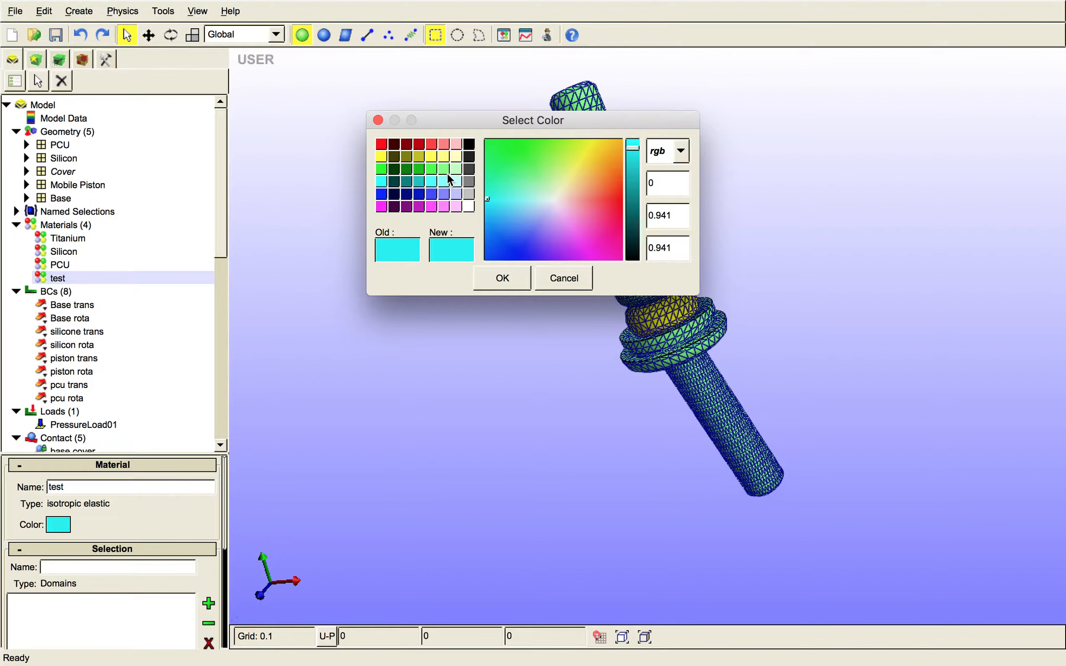
left_click(431, 169)
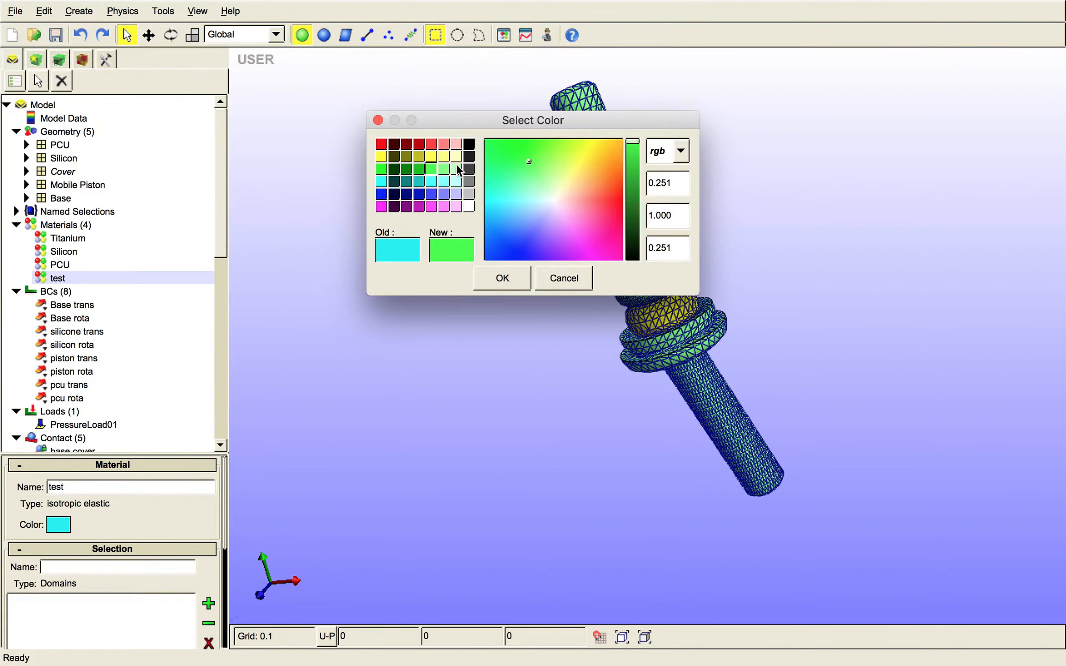
left_click(382, 144)
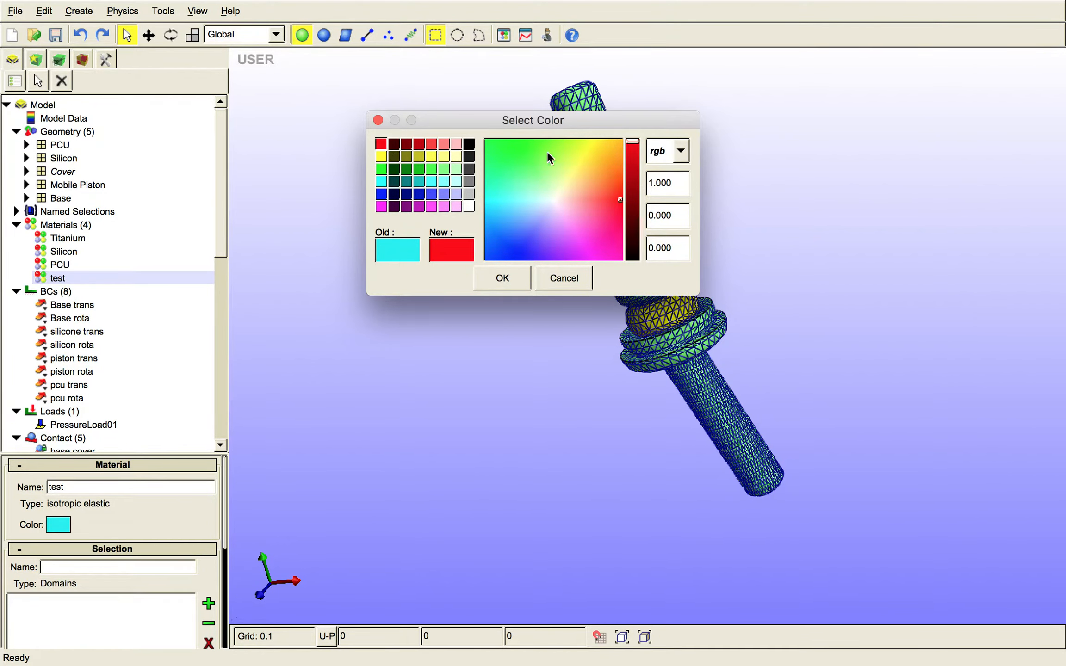
left_click(516, 277)
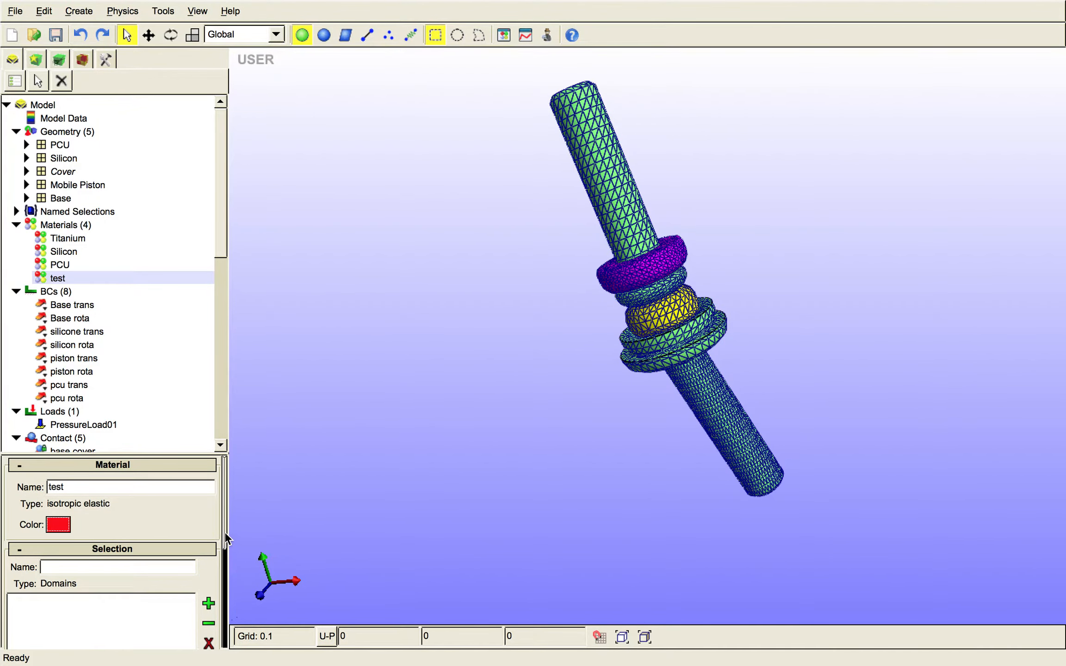
- Set the test material's Young's modulus to 150 and its Poisson's ratio to 0.3
left_click_drag(227, 548, 226, 571)
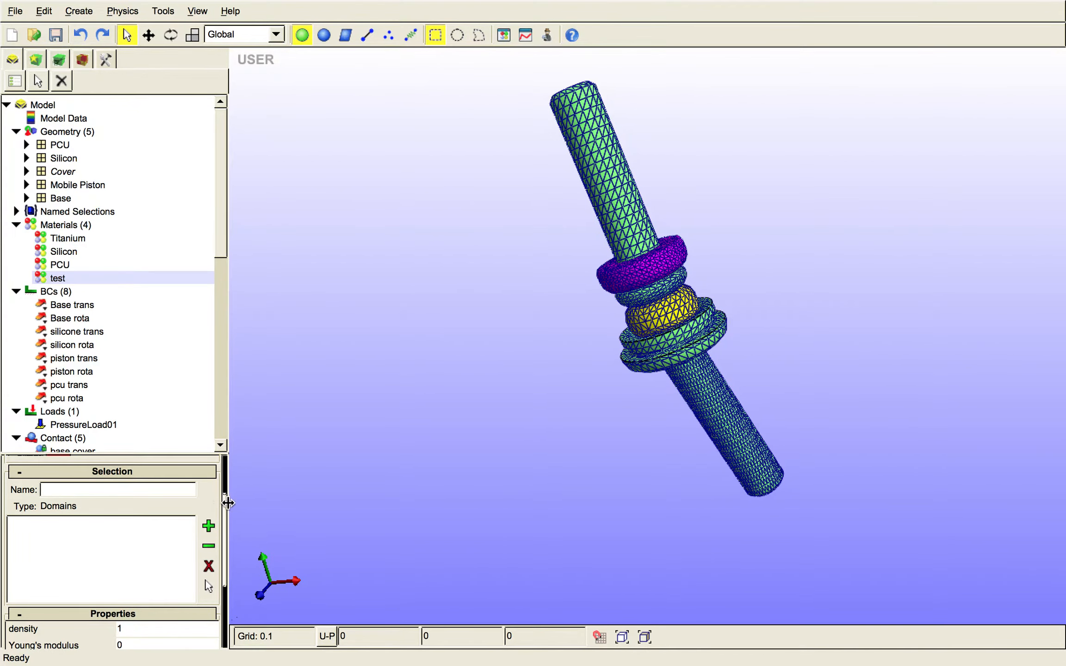
scroll(227, 525, "down", 3)
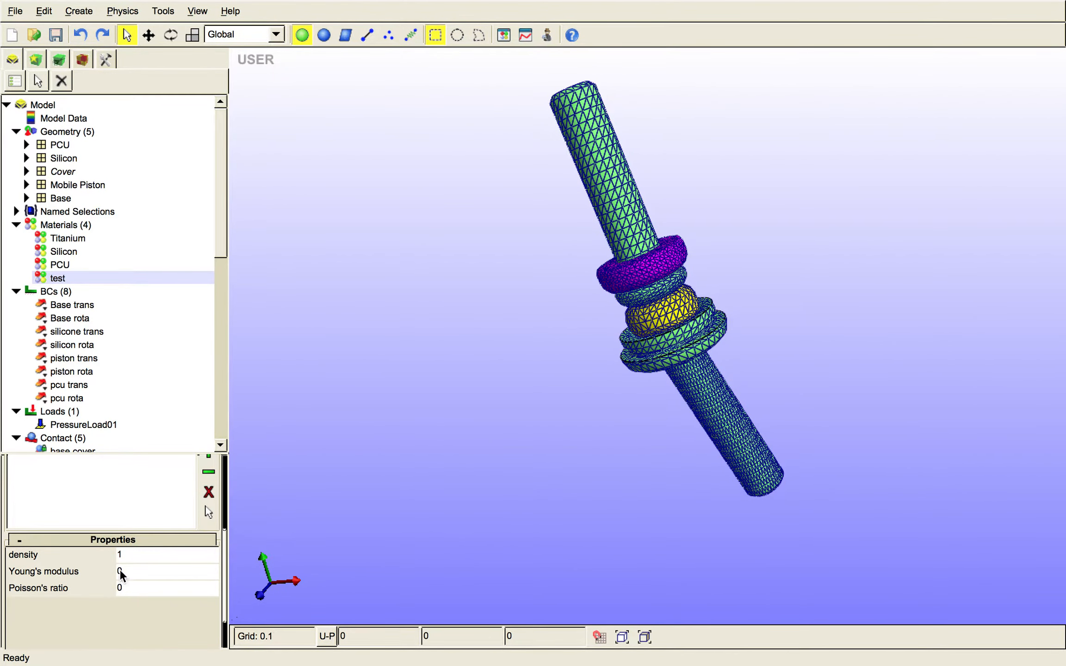
double_click(171, 574)
key("BackSpace")
type("15")
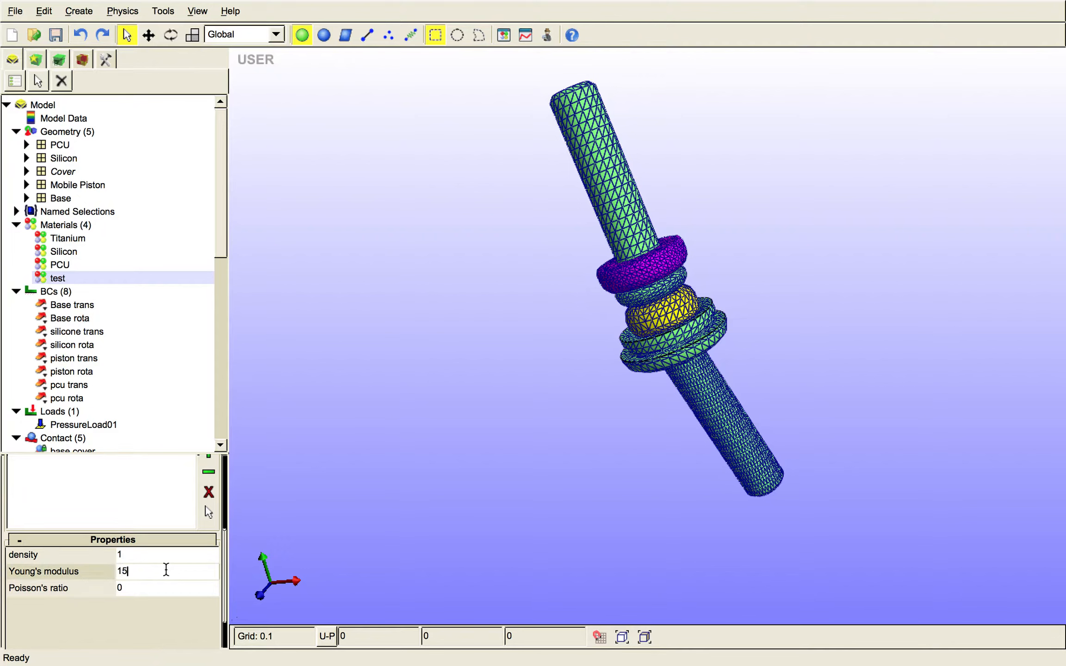
type("0")
key("Tab")
type("0.3")
- Assign the purple ring part to the test material's domain selection
left_click_drag(224, 577, 225, 540)
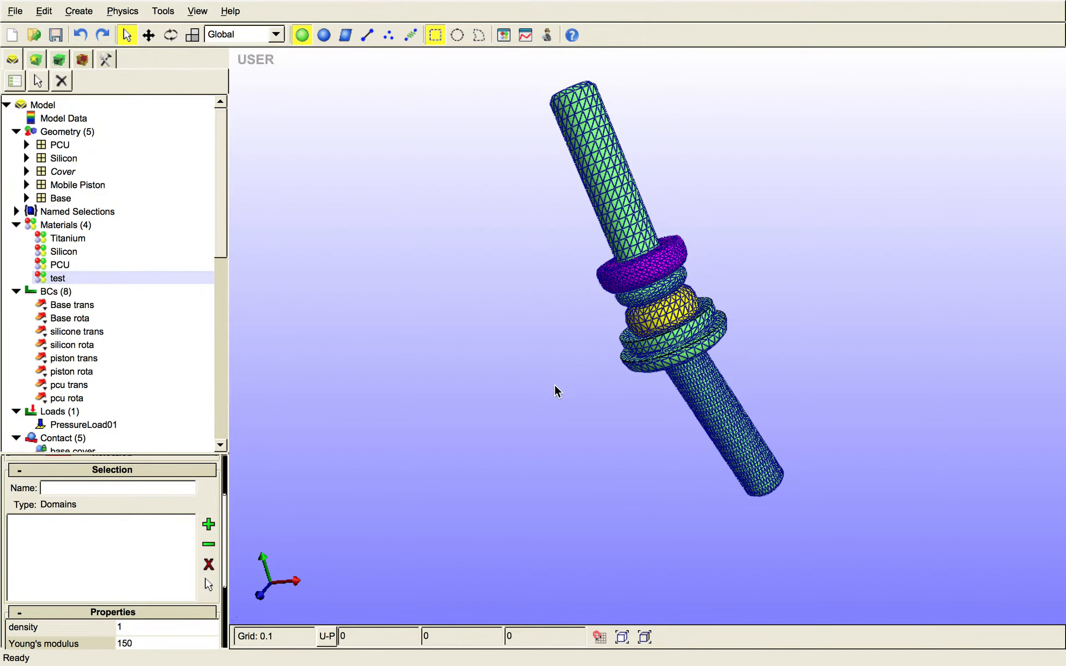
left_click(209, 524)
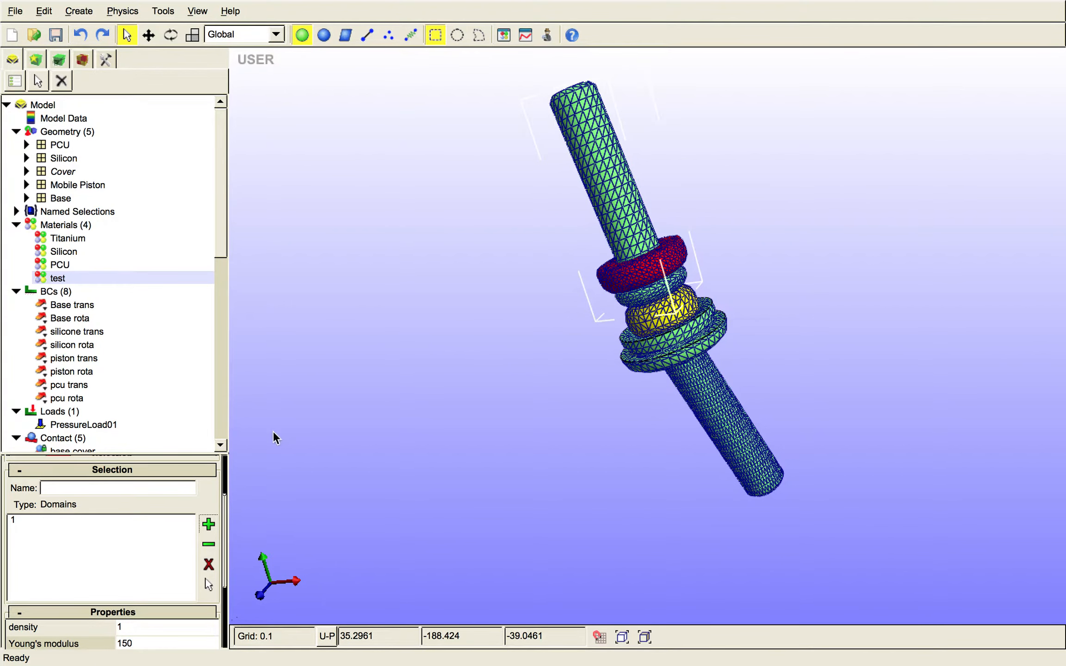
- Add the upper piston part to the test material's domain selection and remove it again
left_click(209, 524)
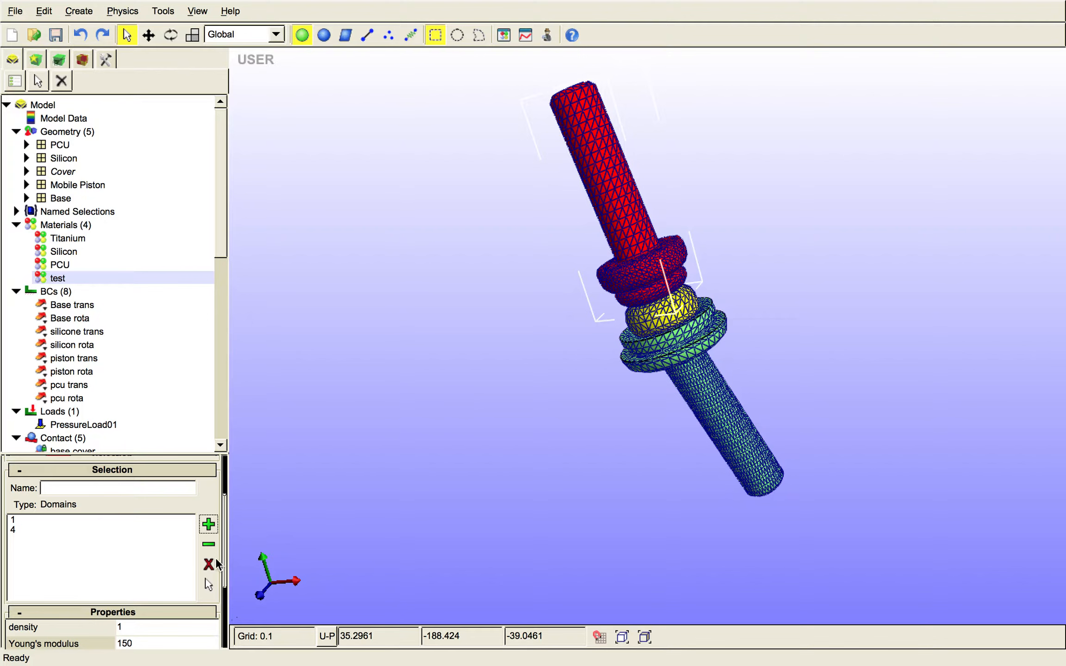
left_click(209, 544)
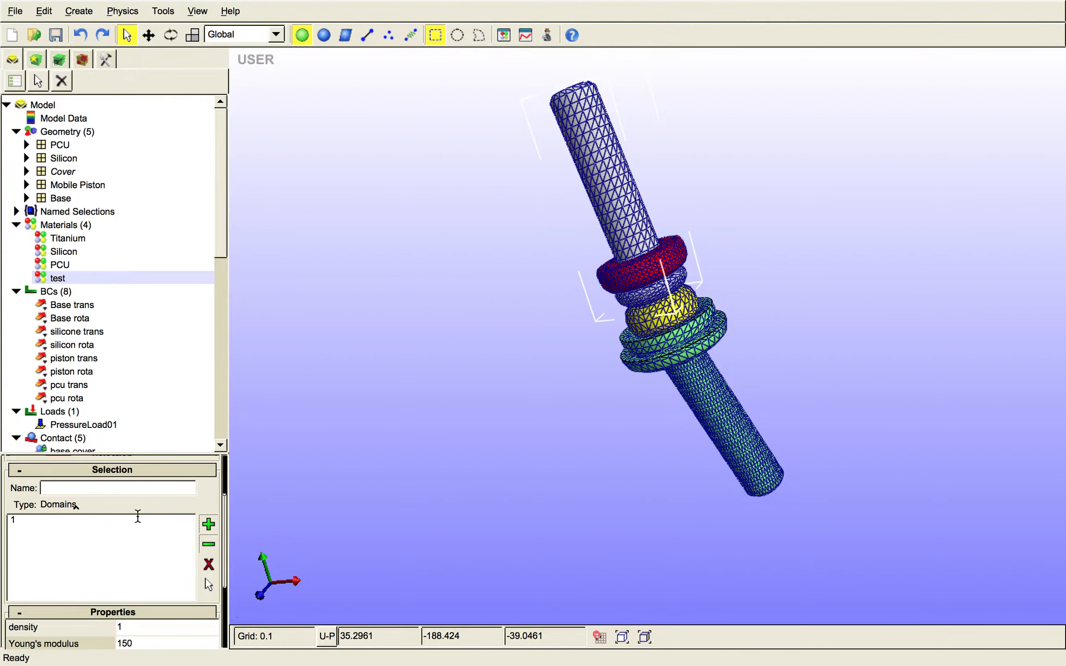
left_click(137, 520)
left_click(208, 544)
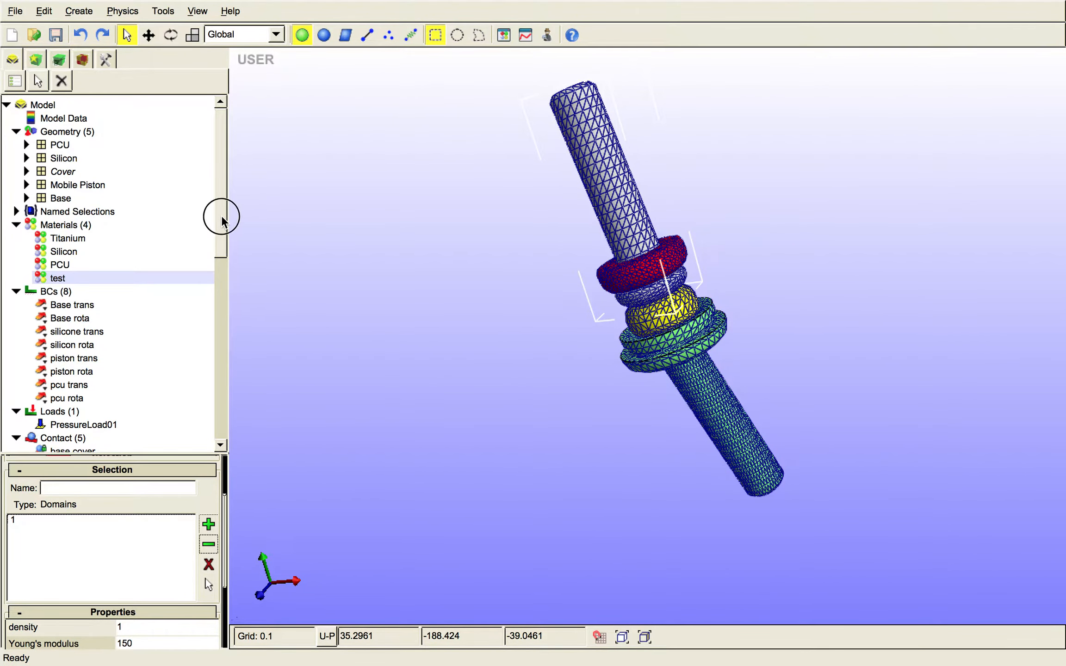
- Add a Zero Displacement boundary condition to the model
mouse_move(221, 214)
left_mouse_down()
mouse_move(219, 255)
mouse_move(221, 207)
left_mouse_up()
left_click(65, 293)
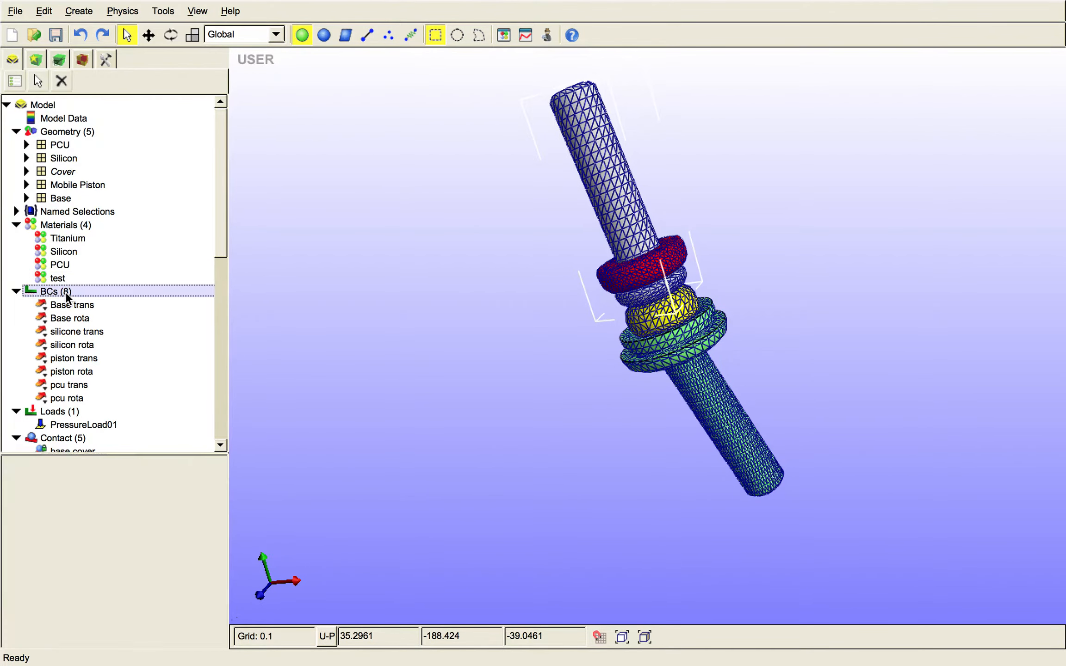
right_click(66, 293)
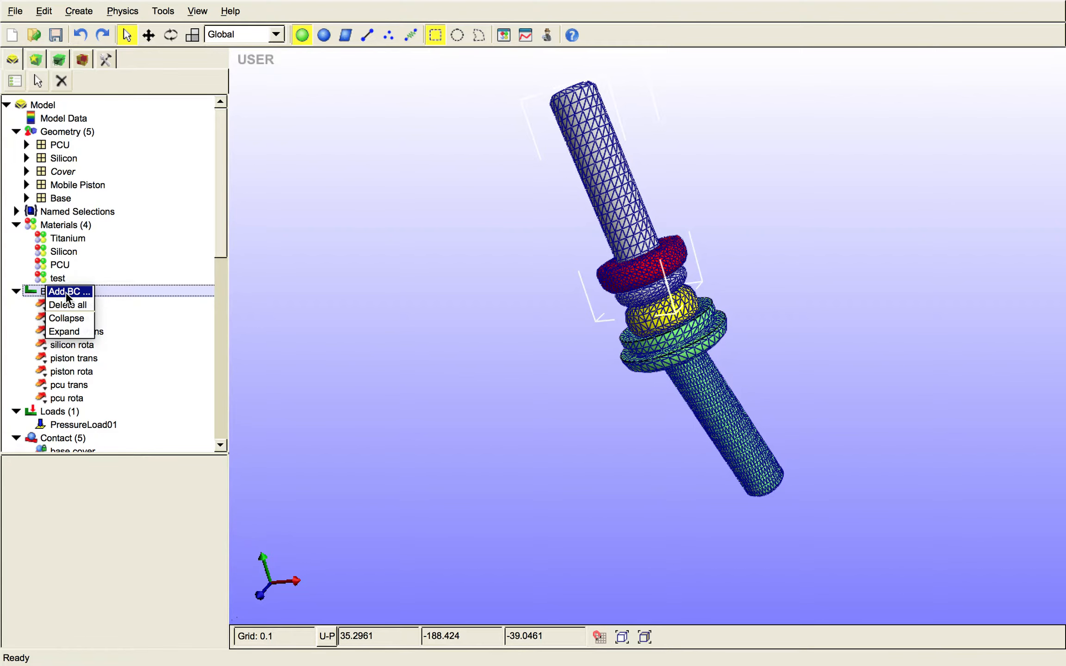
left_click(66, 292)
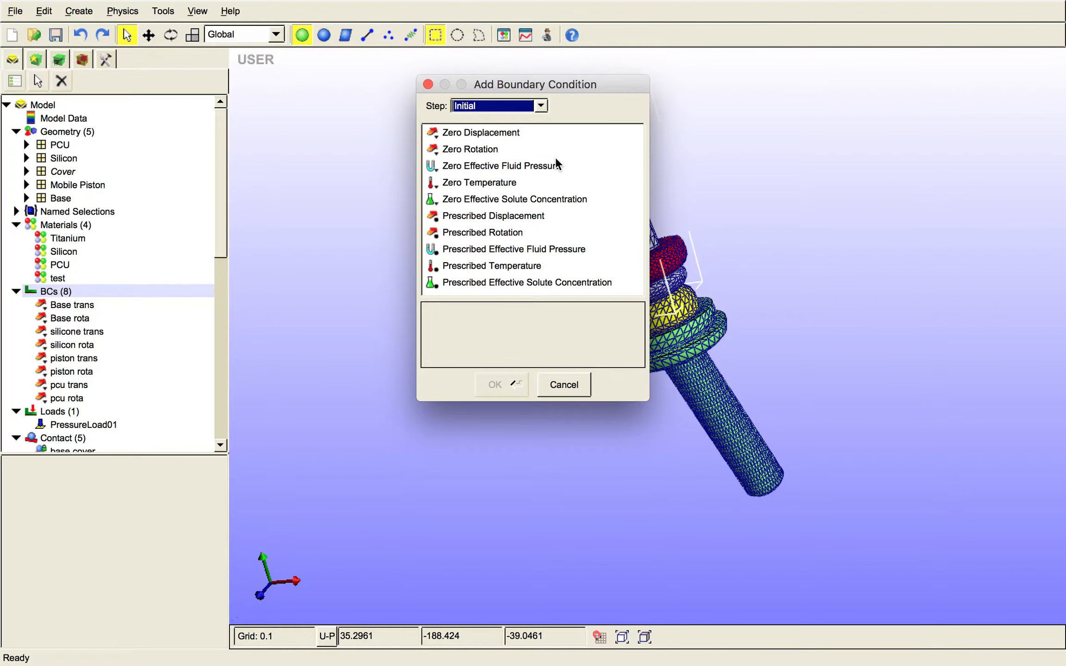
left_click(498, 134)
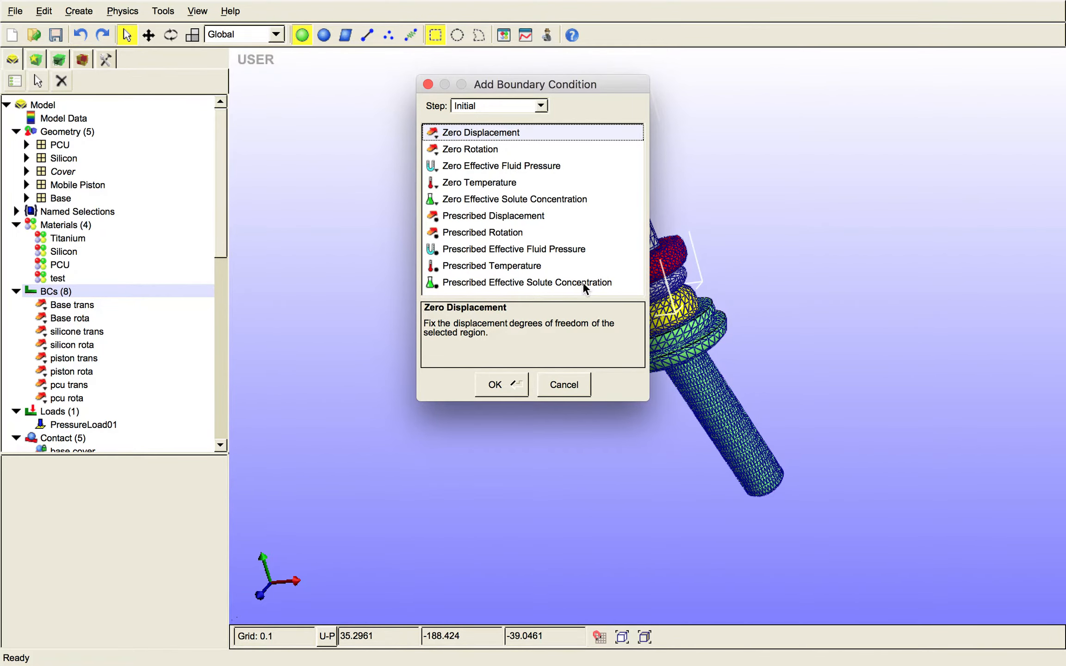
left_click(494, 385)
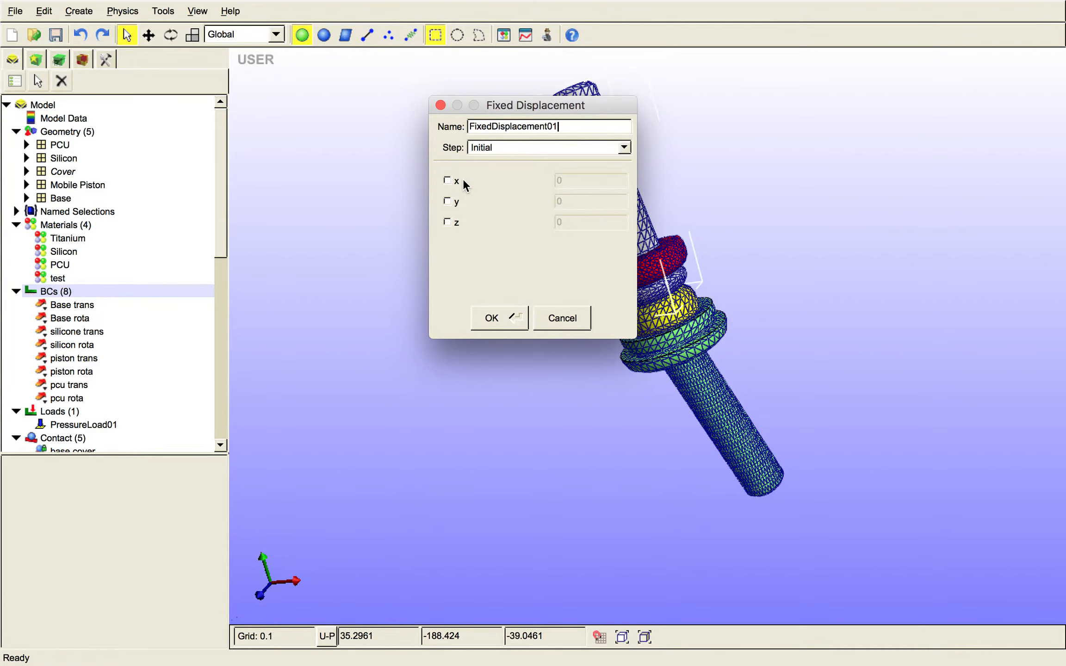
- Fix displacement in x, y and z, assign the condition to Step01, and name it testbc
left_click(449, 180)
left_click(447, 201)
left_click(448, 223)
left_click(624, 148)
left_click(604, 161)
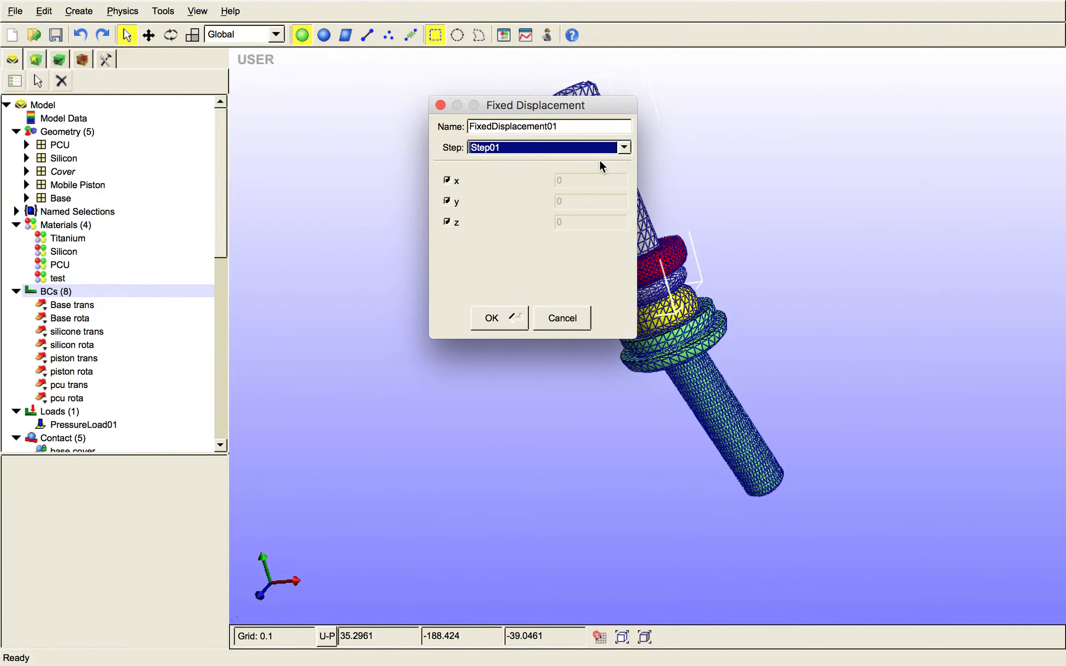
double_click(563, 125)
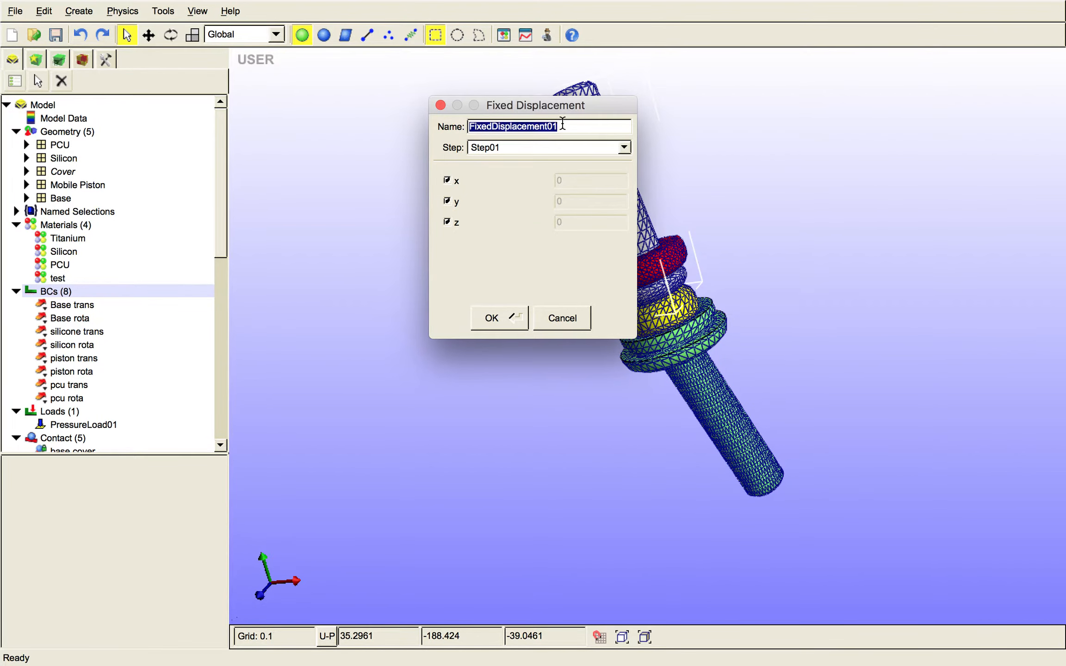
type("testbc")
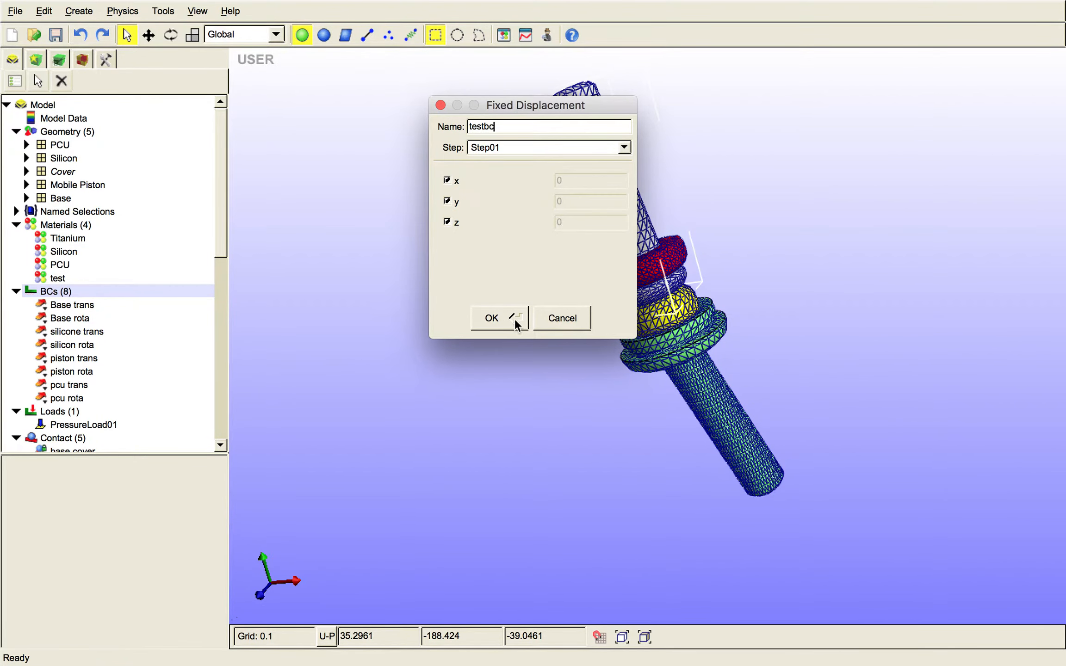
left_click(515, 321)
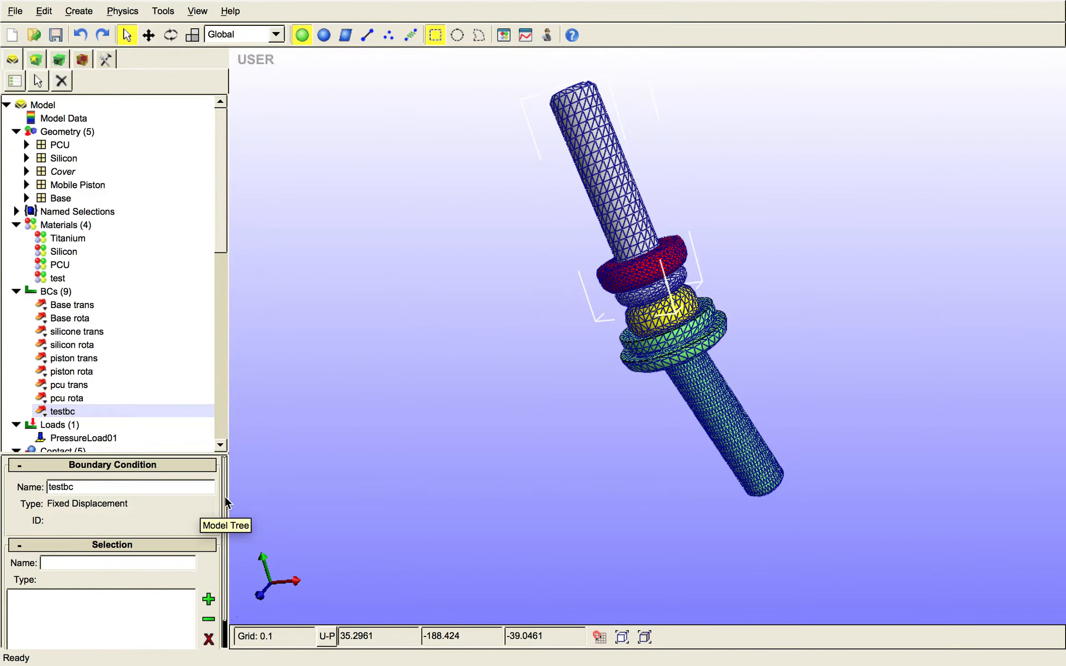
- Select the green Base part and activate face selection for its mesh
scroll(226, 460, "down", 3)
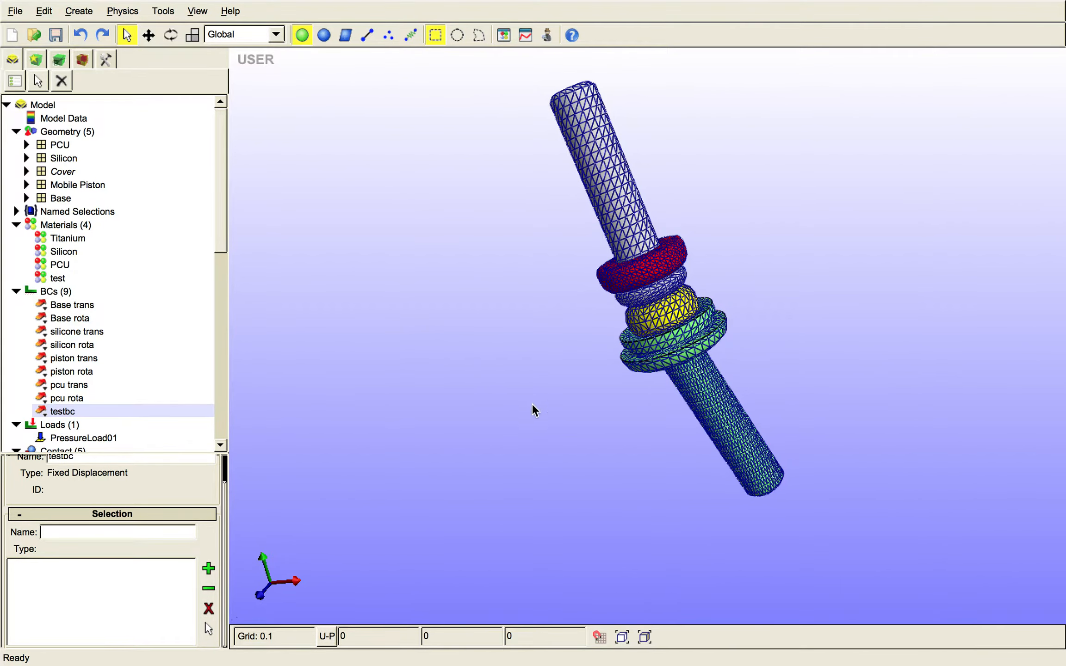
left_click_drag(533, 409, 451, 323)
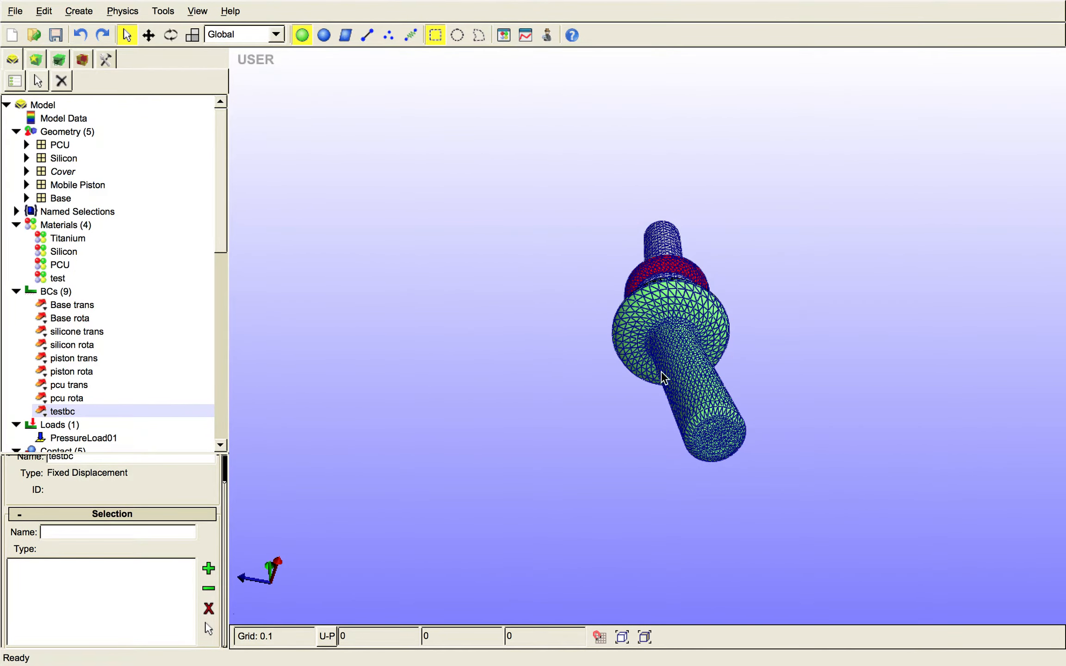
left_click(690, 385)
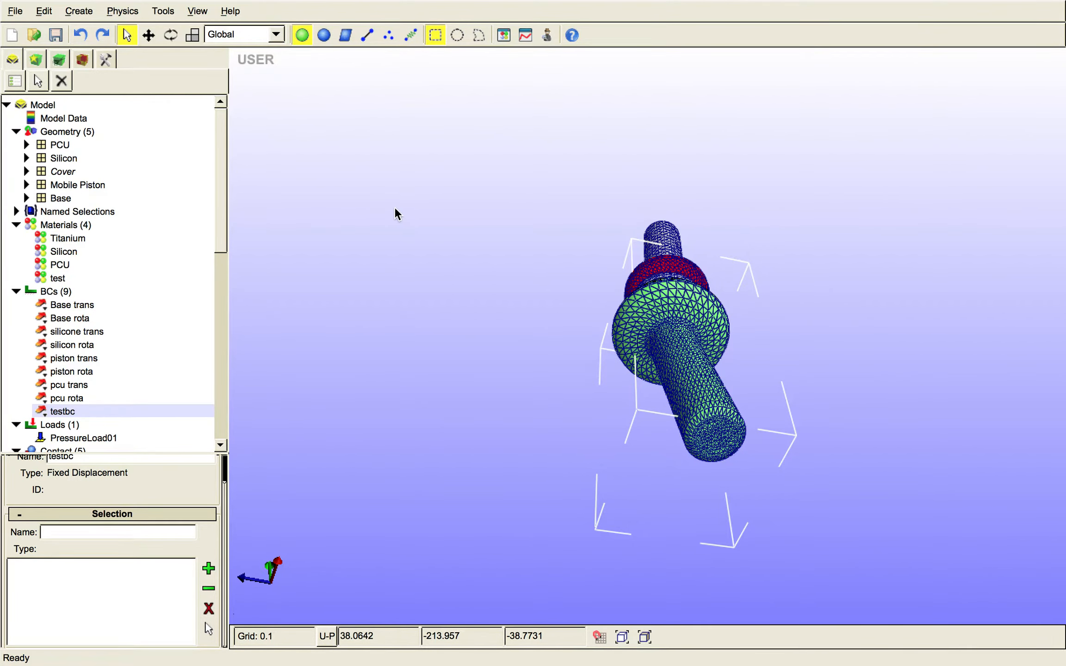
left_click(40, 64)
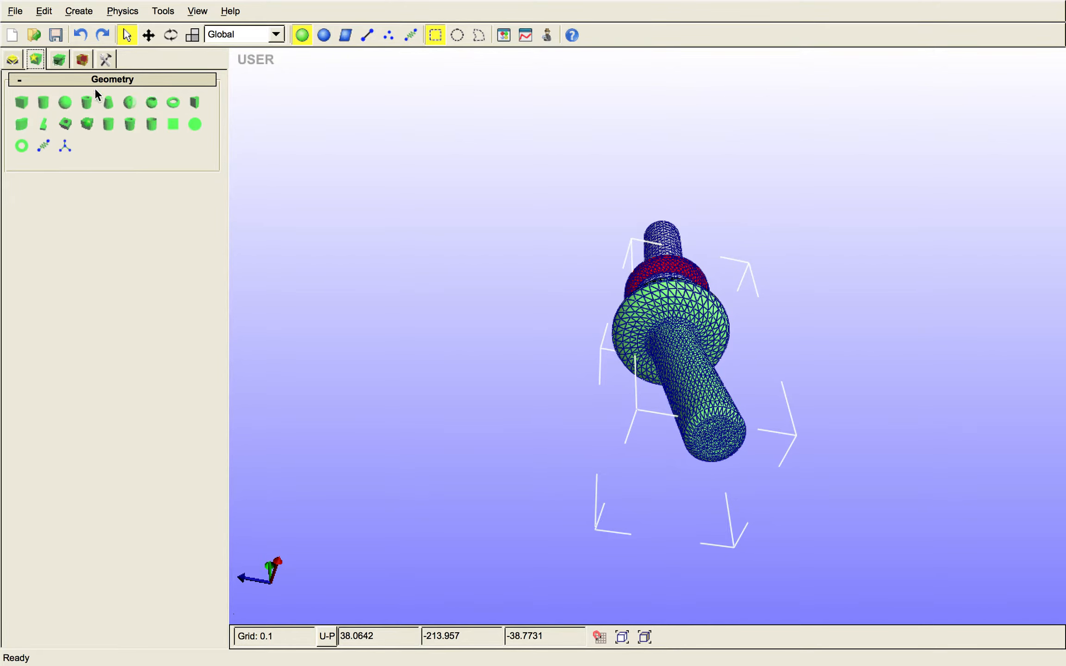
left_click(59, 63)
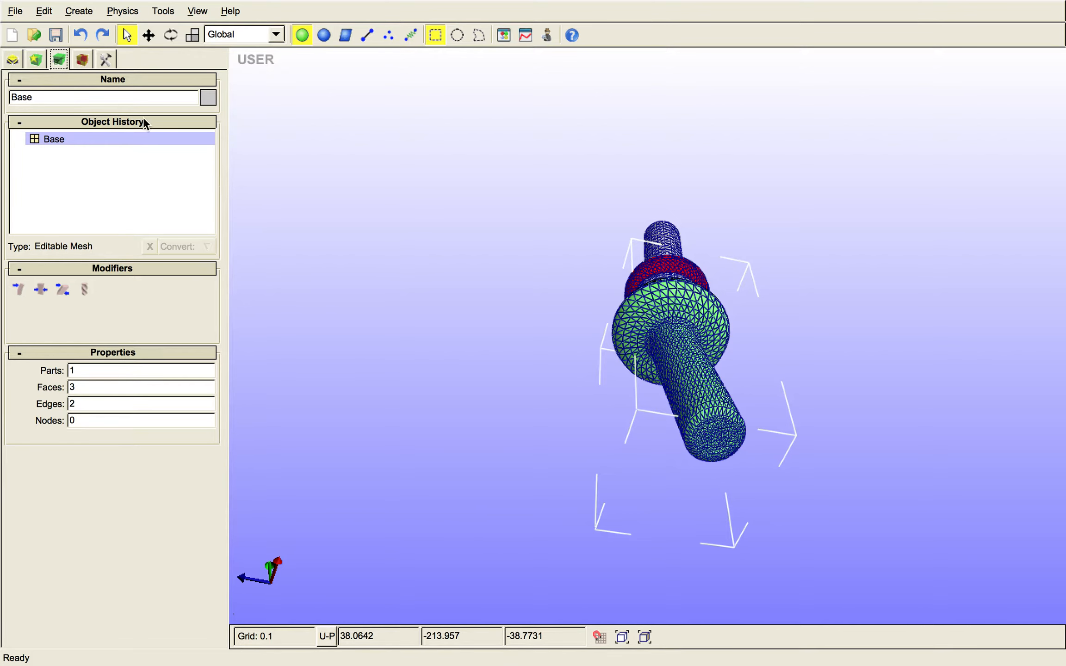
left_click(81, 65)
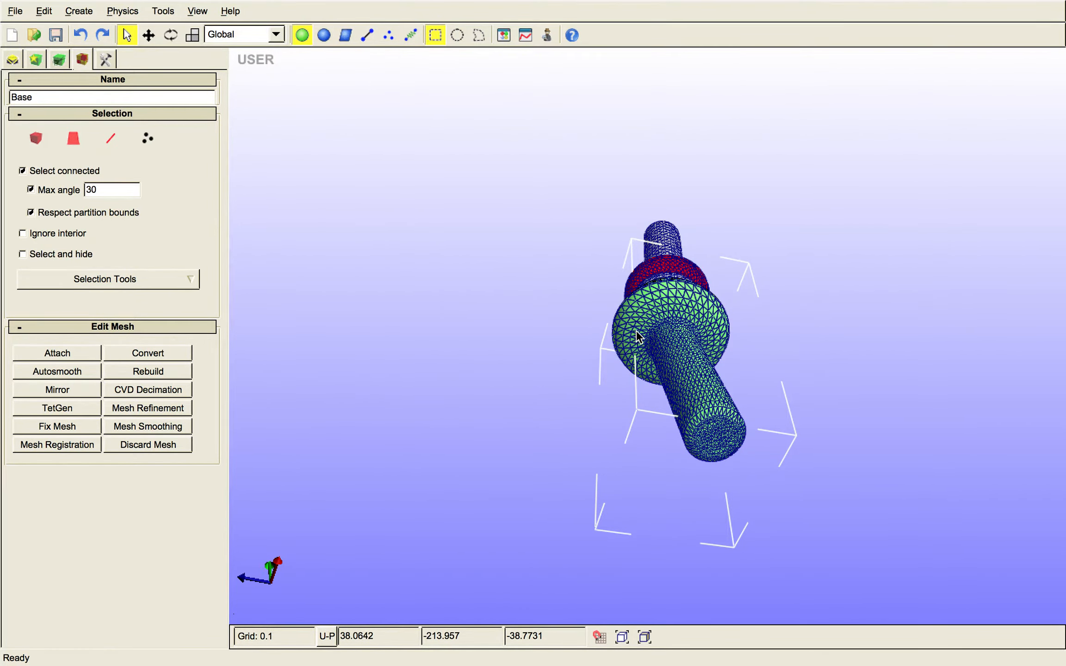
left_click_drag(635, 330, 607, 328)
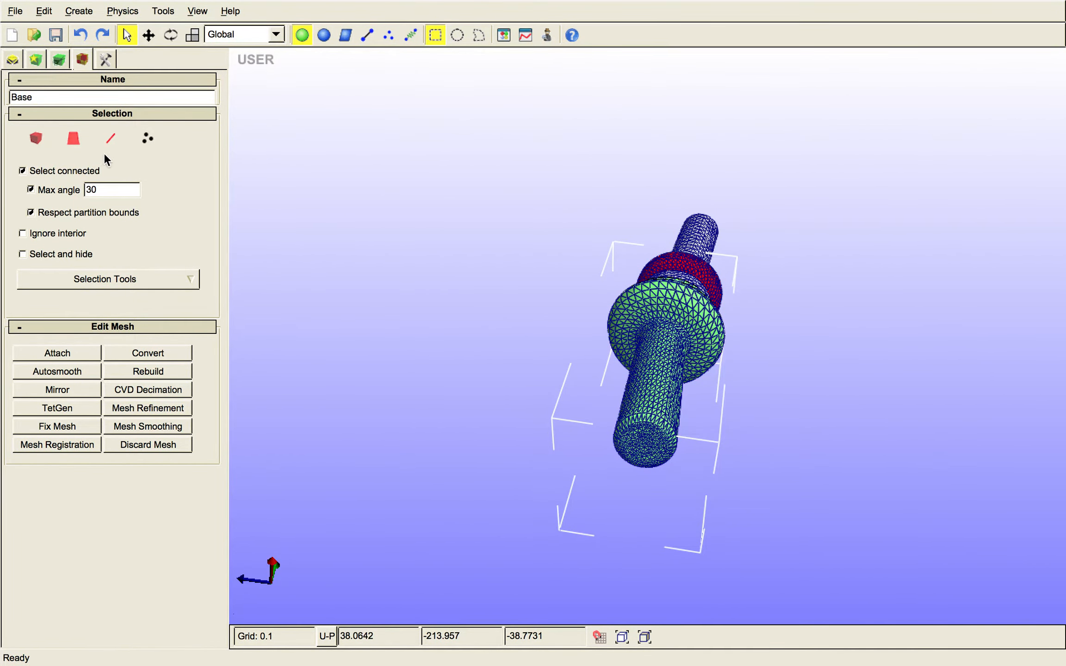
left_click(73, 138)
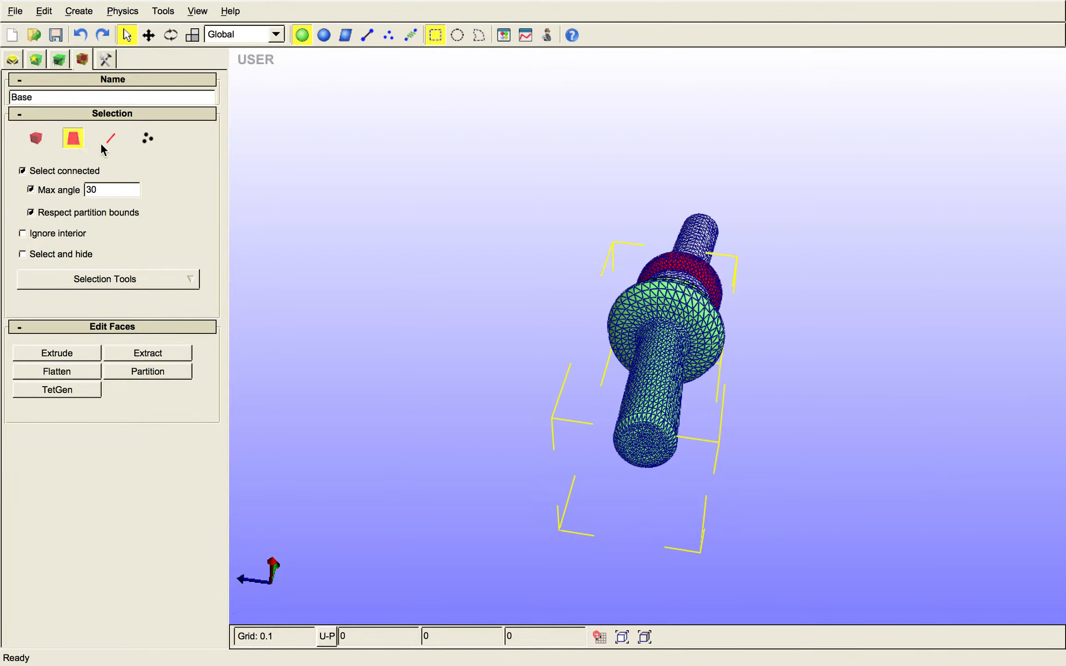
- Return to the testbc boundary condition and select the facets at the free end of the Base shaft
left_click(13, 60)
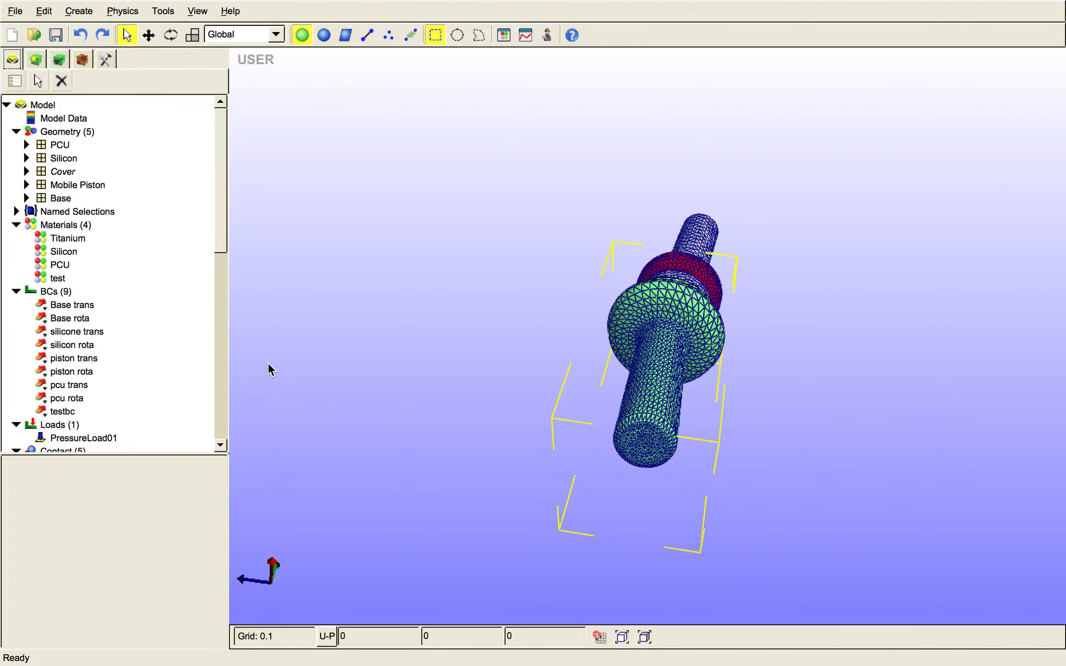
left_click(65, 412)
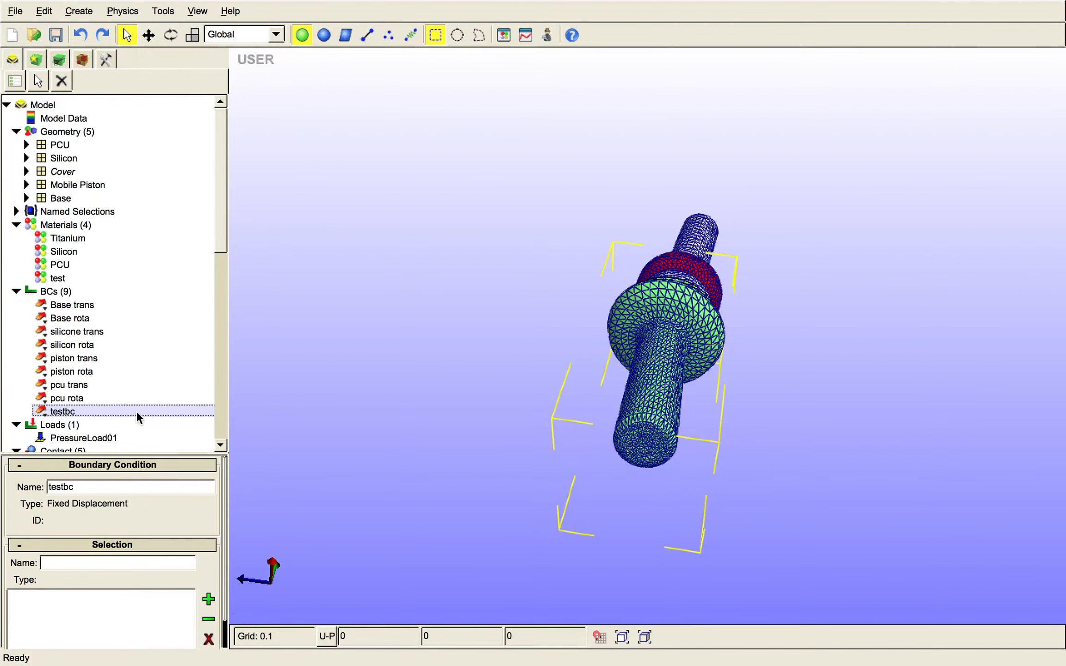
scroll(224, 485, "down", 2)
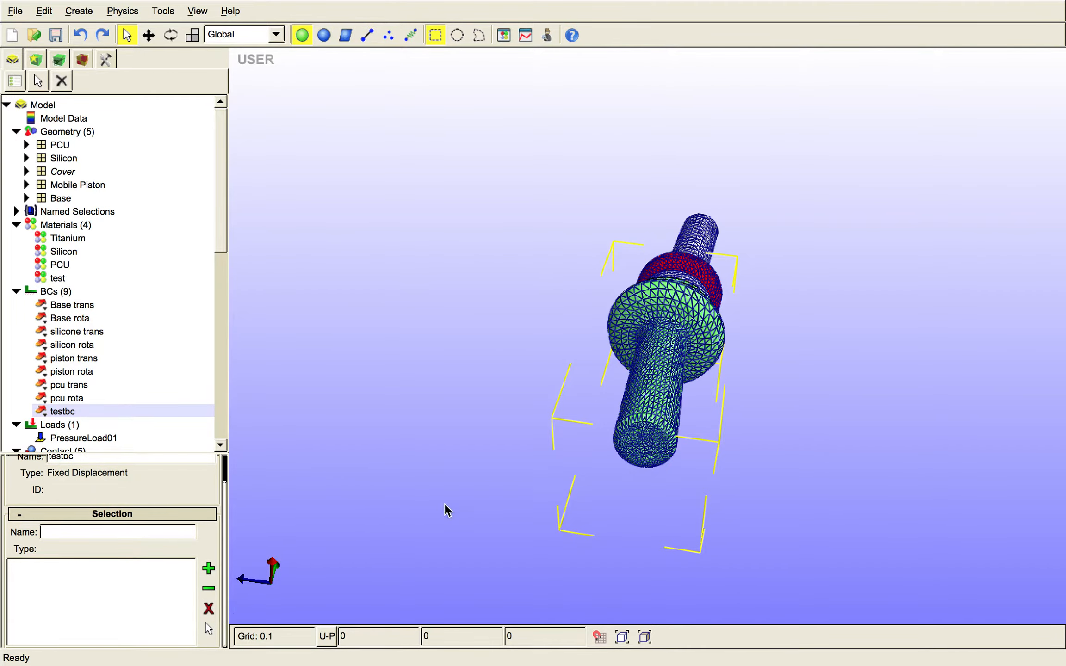
left_click_drag(657, 479, 588, 431)
right_click_drag(614, 410, 614, 361)
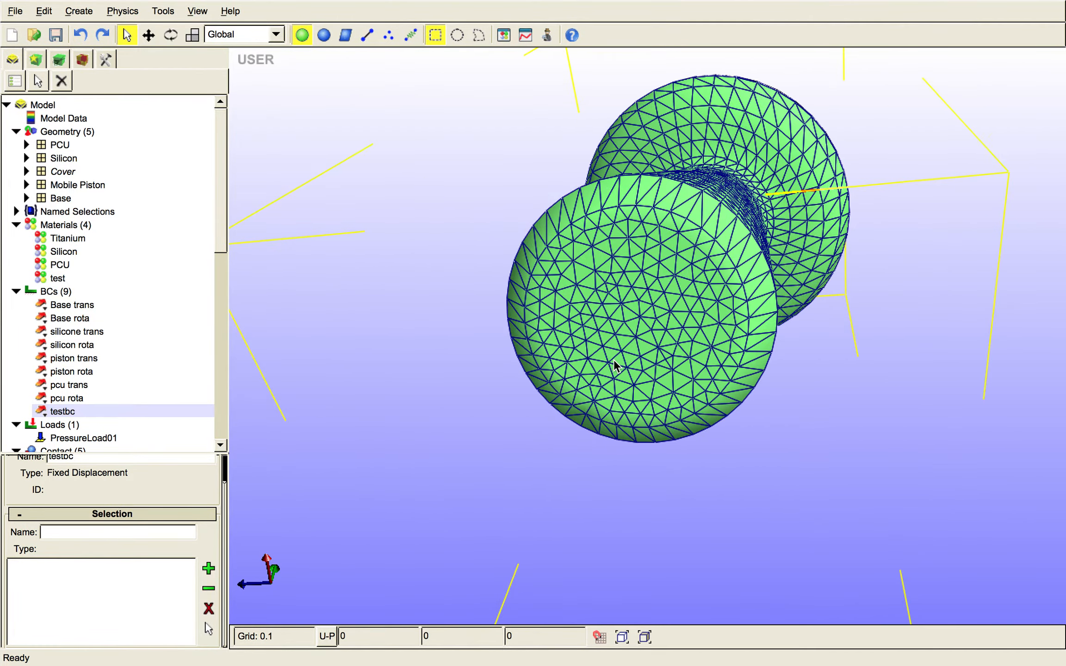
left_click_drag(688, 468, 617, 283)
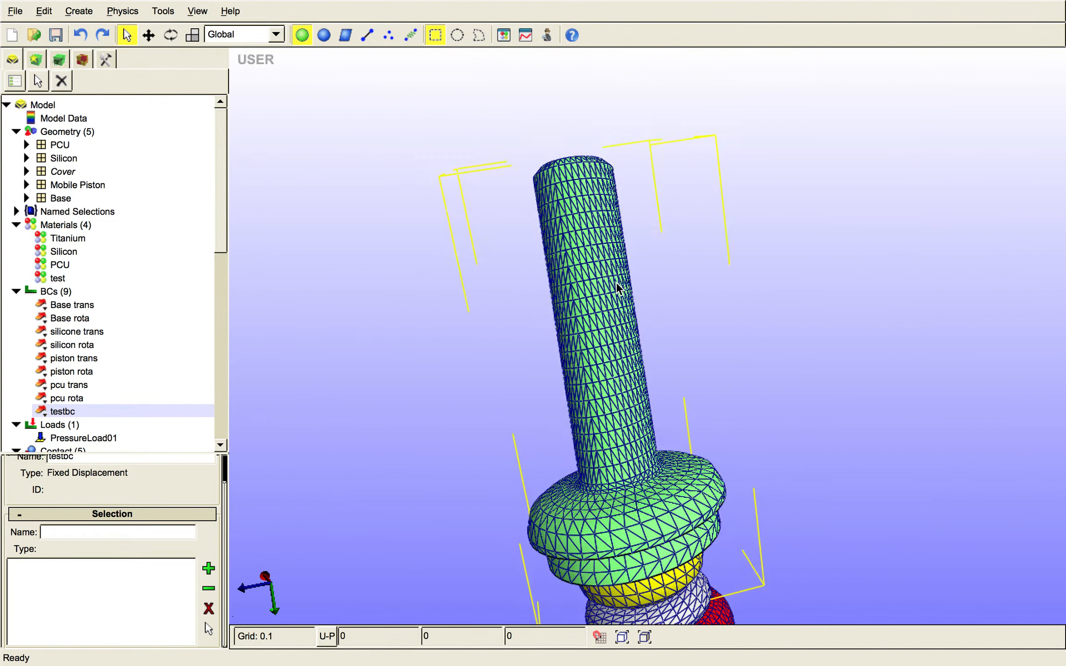
scroll(617, 286, "up", 5)
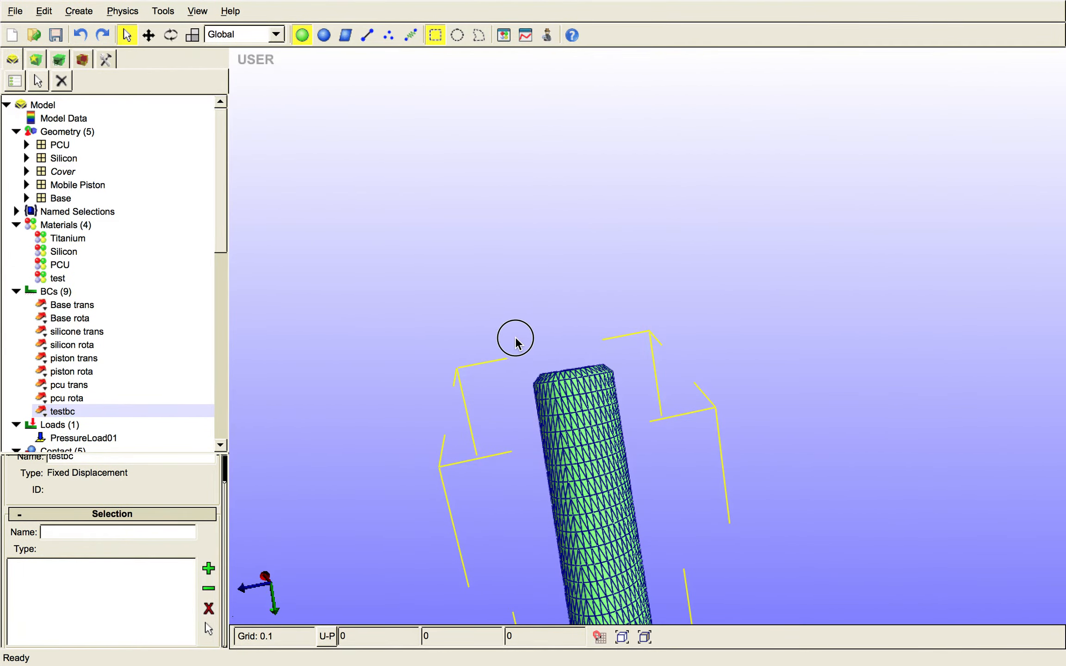
left_click_drag(517, 343, 517, 340)
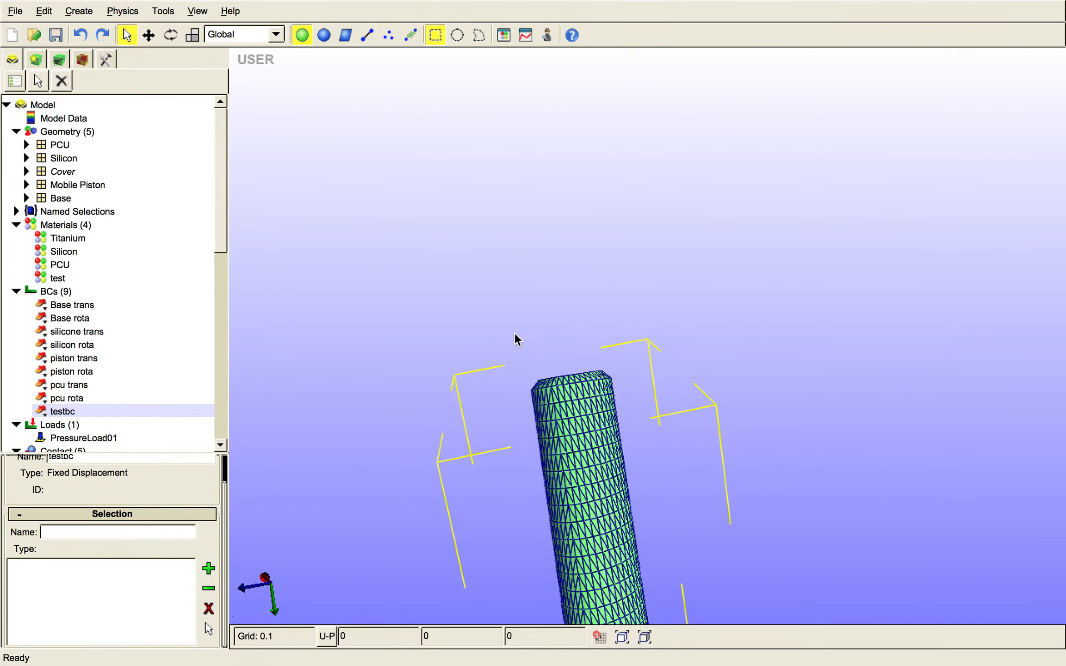
left_click(530, 348)
mouse_move(651, 403)
left_mouse_down()
mouse_move(664, 421)
mouse_move(611, 417)
mouse_move(562, 430)
mouse_move(671, 409)
mouse_move(690, 389)
mouse_move(638, 353)
mouse_move(778, 364)
mouse_move(652, 366)
mouse_move(585, 410)
mouse_move(634, 414)
left_mouse_up()
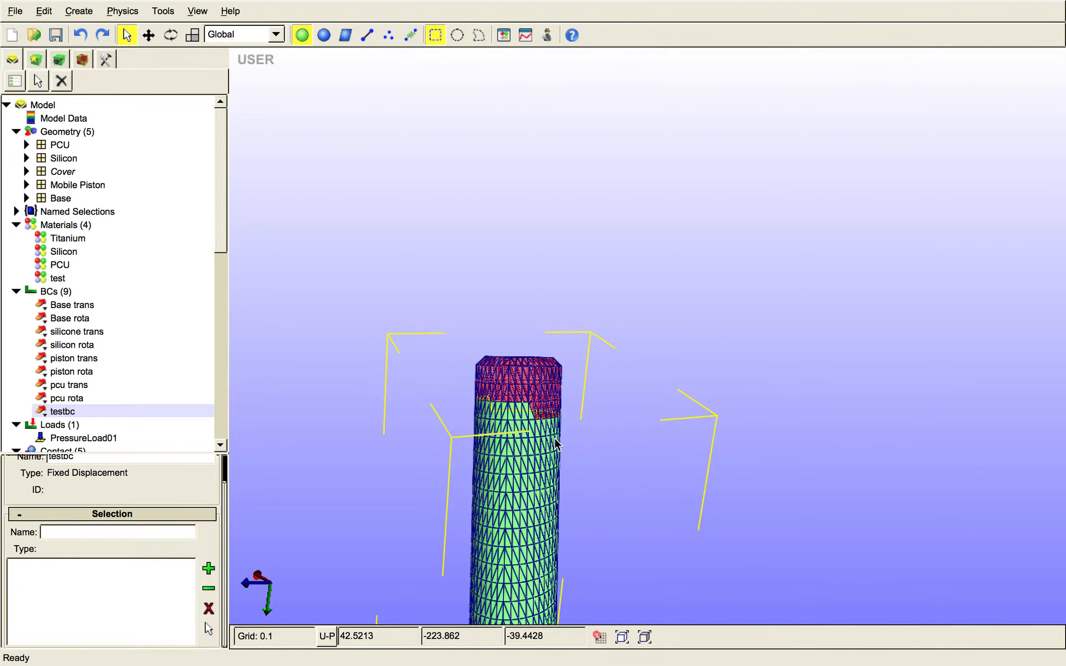
- Extend the facet selection around the whole shaft end and assign it to testbc
left_click_drag(597, 428, 427, 419)
mouse_move(589, 451)
left_mouse_down()
mouse_move(471, 440)
mouse_move(876, 500)
mouse_move(750, 497)
mouse_move(768, 496)
mouse_move(600, 440)
mouse_move(594, 452)
left_mouse_up()
left_click_drag(671, 468, 615, 492)
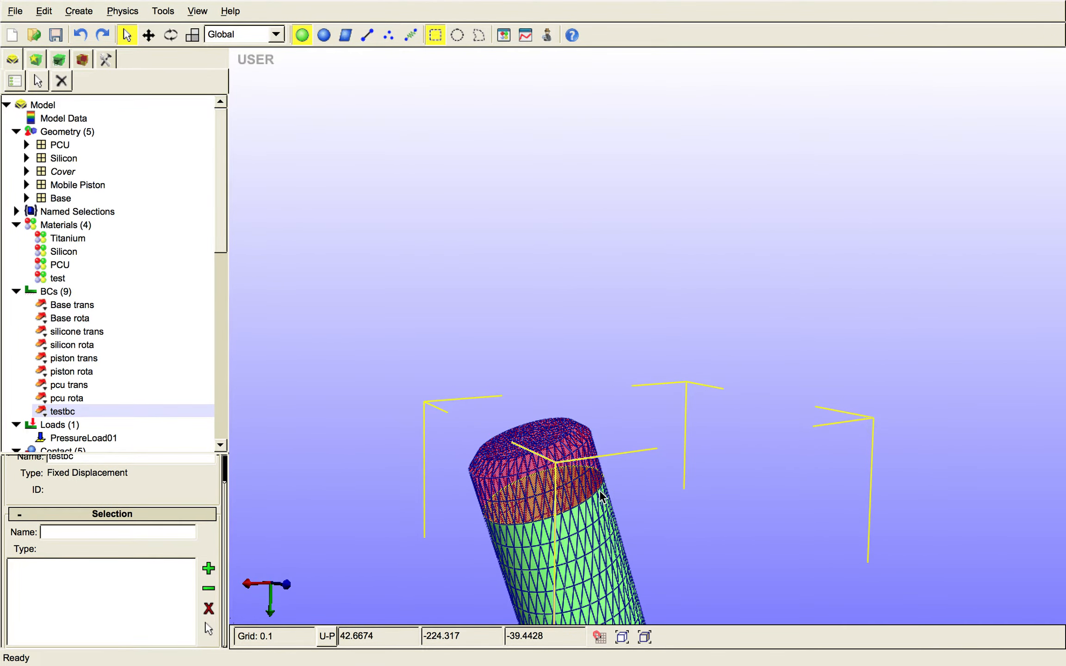
left_click(208, 568)
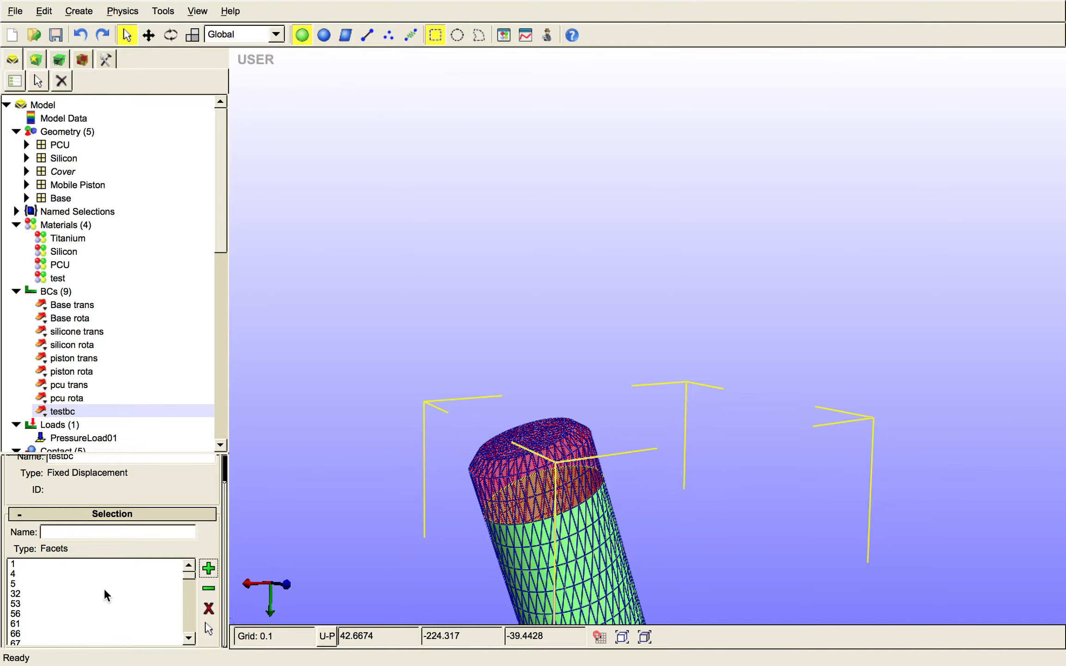
- Remove the selected shaft-end facets from testbc's selection and add them back
mouse_move(188, 577)
left_mouse_down()
mouse_move(172, 628)
mouse_move(190, 569)
left_mouse_up()
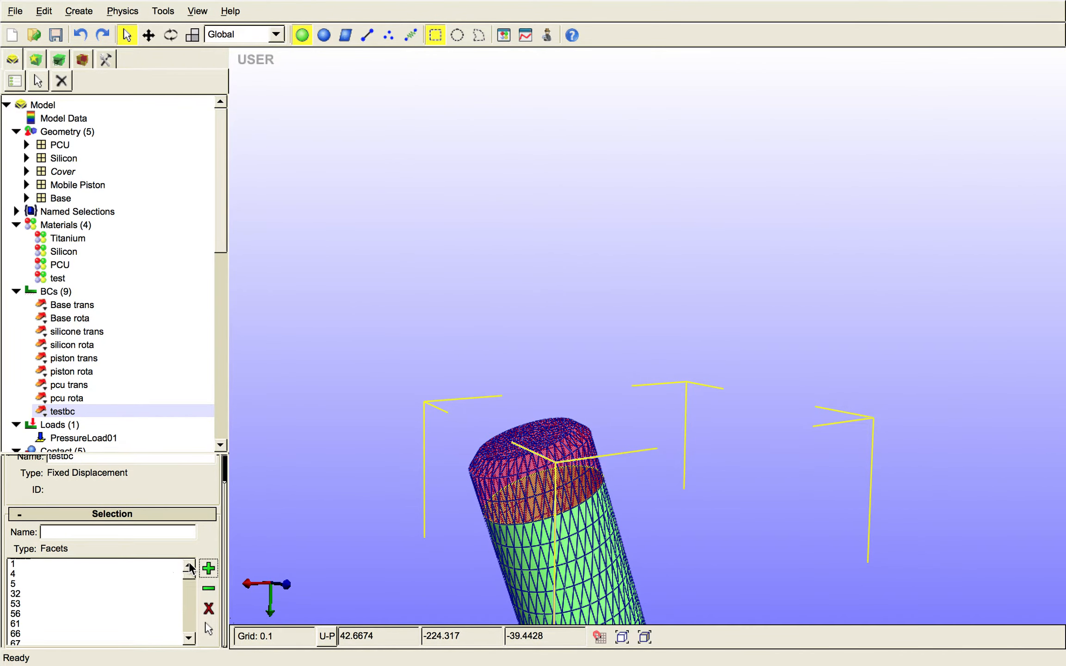
left_click(119, 584)
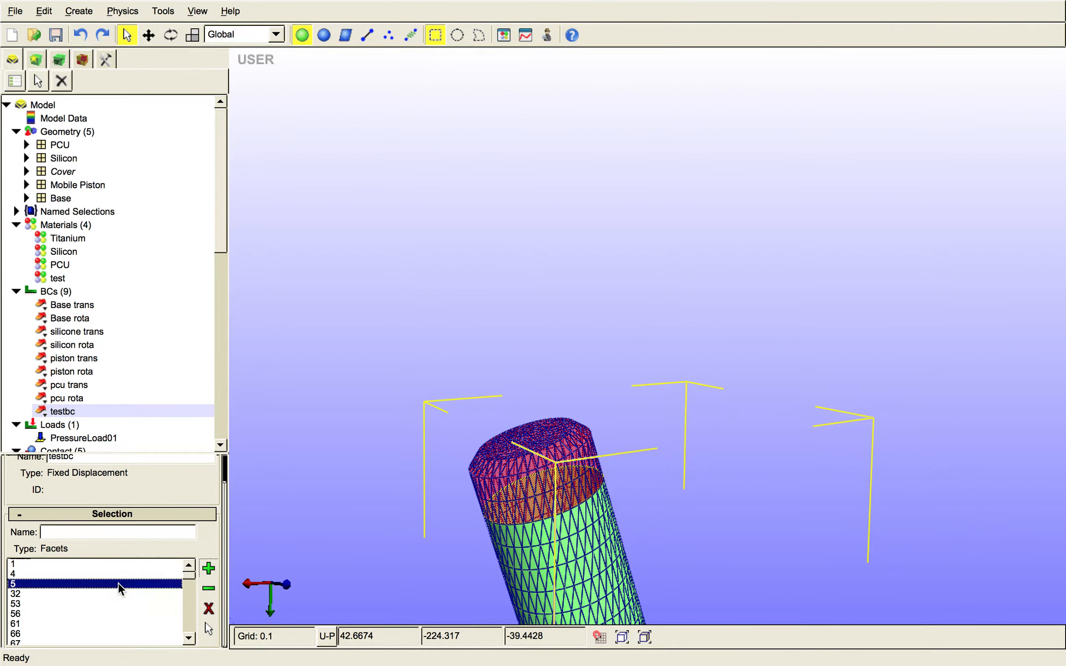
left_click(209, 588)
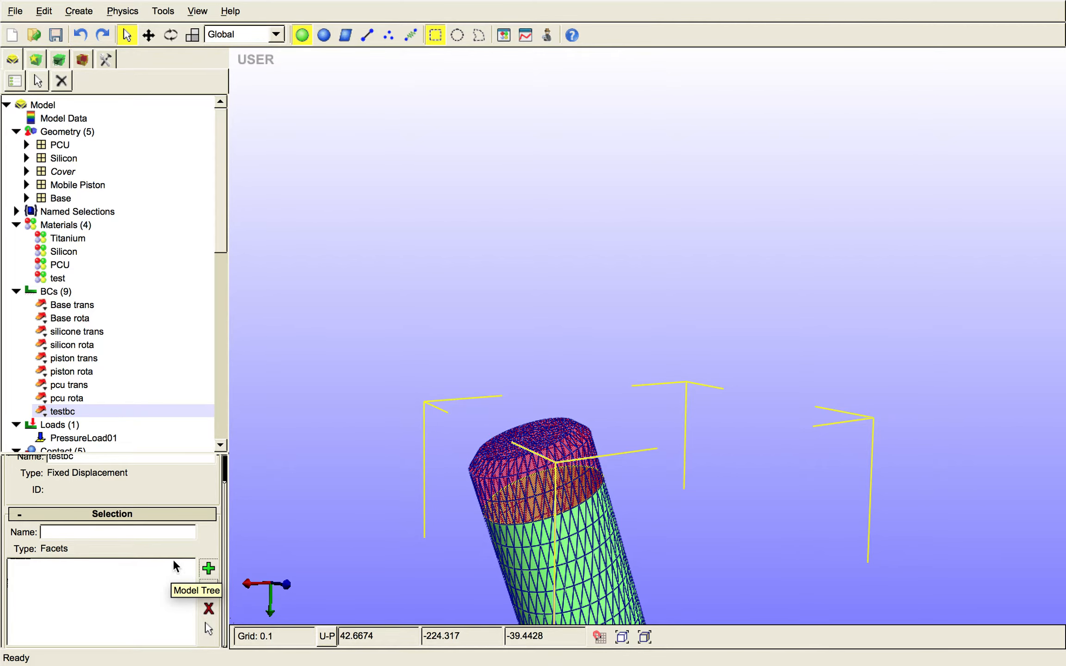
left_click(215, 565)
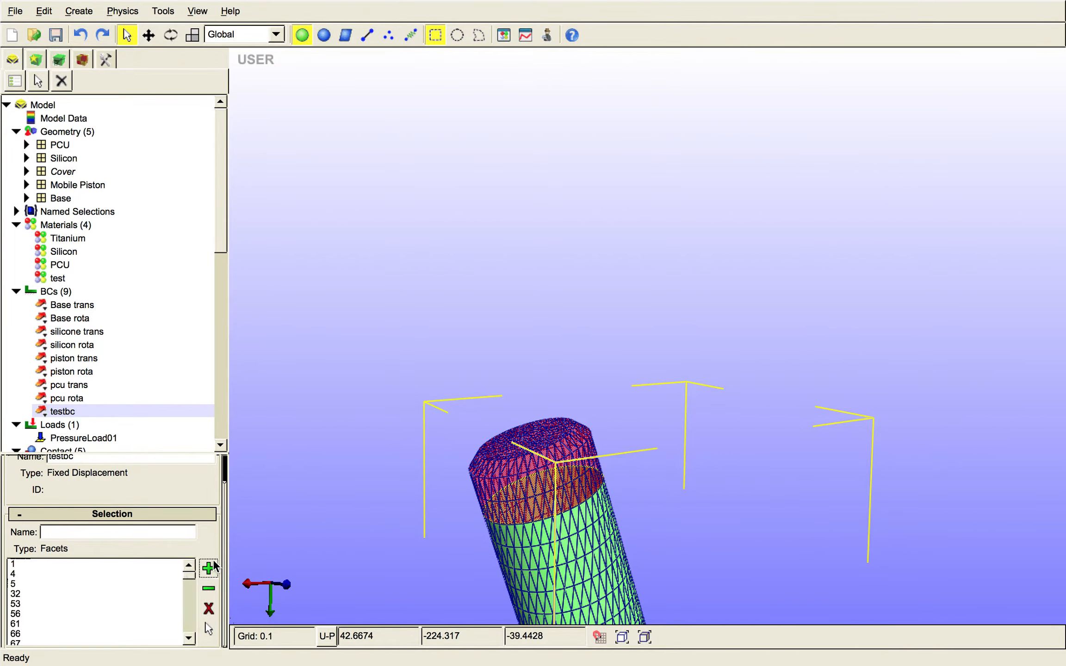
- Delete facet 32 from testbc's selection list
left_click(56, 594)
left_click(209, 610)
middle_click_drag(481, 508, 482, 509)
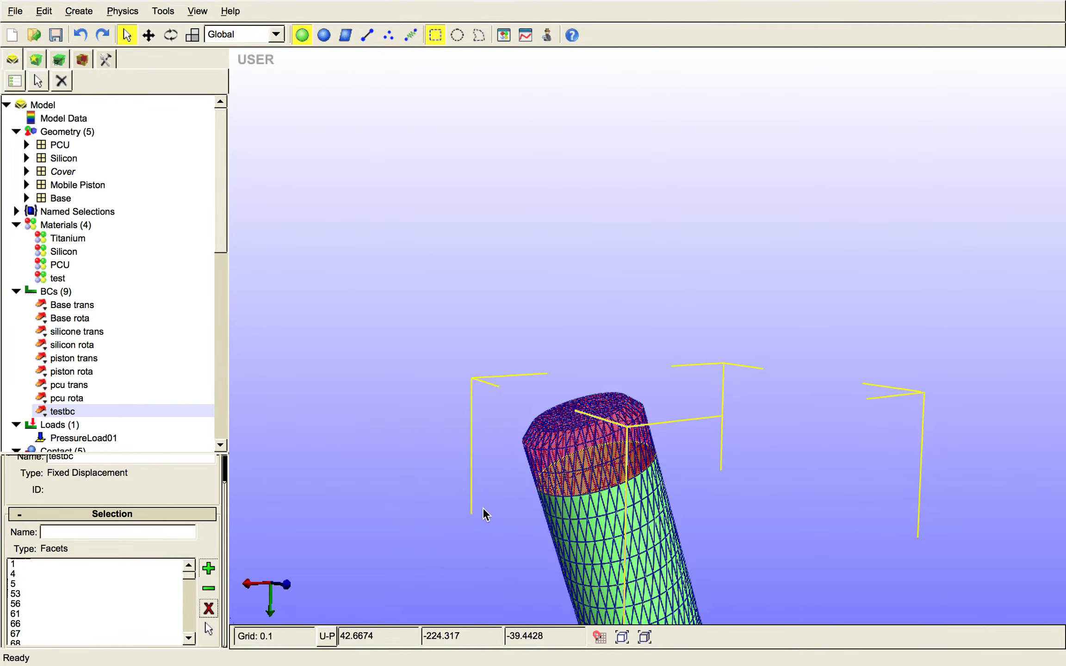
scroll(483, 507, "down", 7)
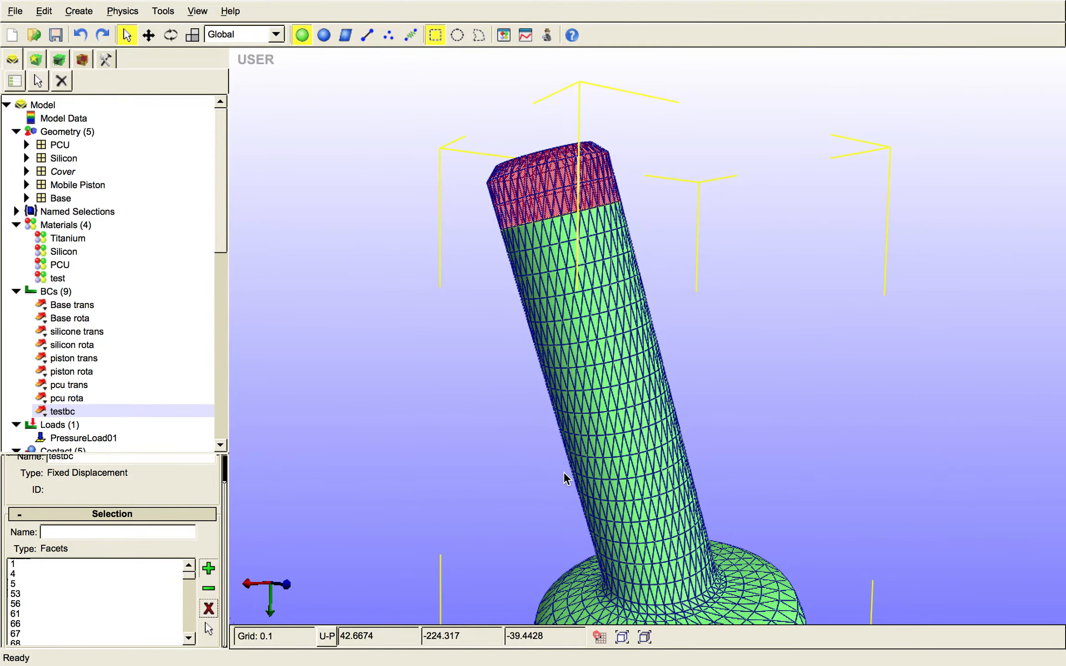
left_click_drag(564, 471, 511, 208)
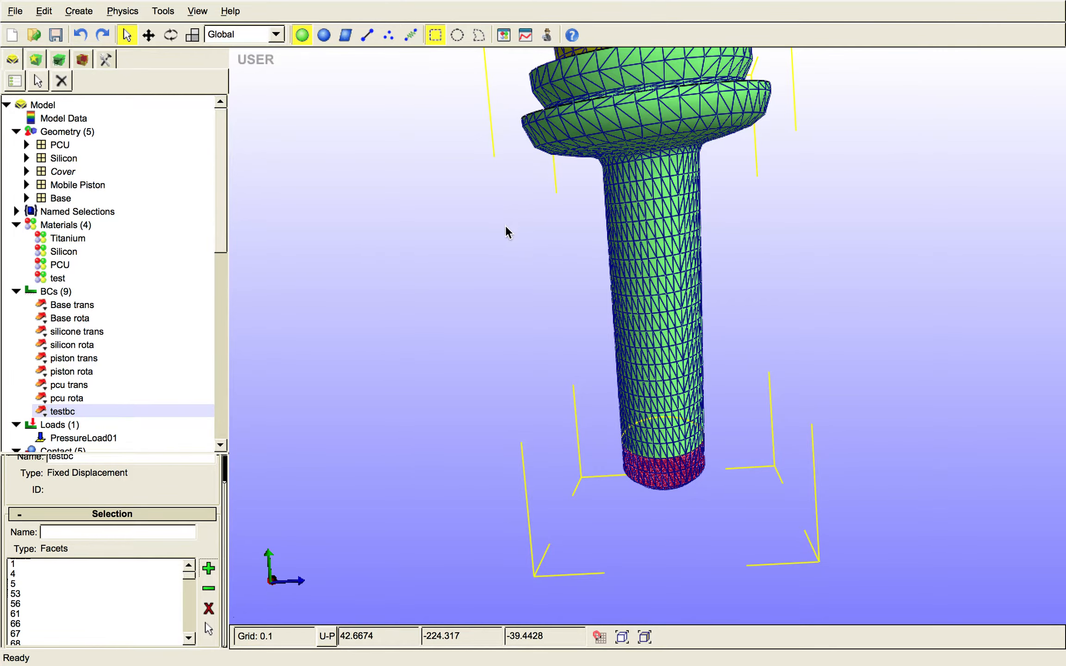
left_click_drag(506, 225, 552, 321)
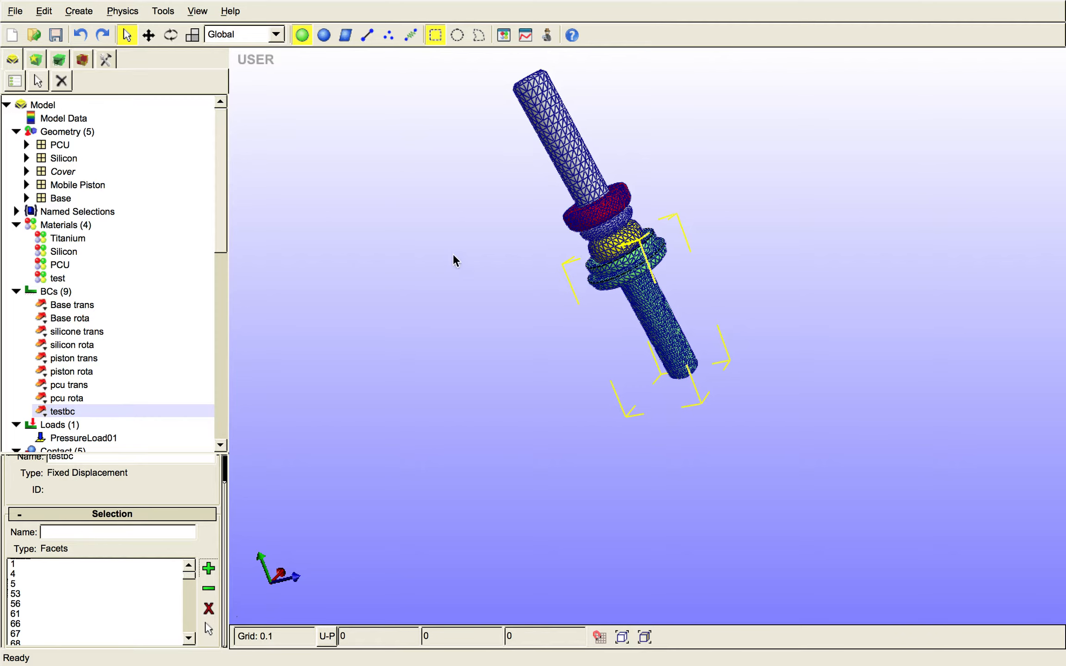
left_click_drag(482, 213, 555, 352)
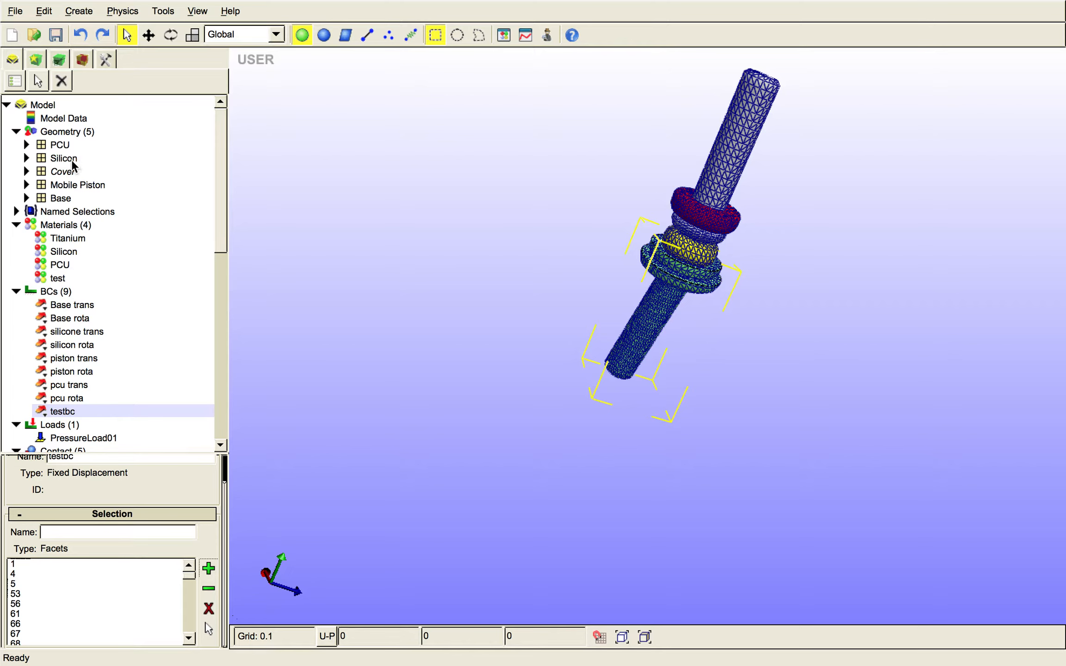
- Select the facets around the free end of the Mobile Piston shaft
left_click(60, 184)
right_click(61, 184)
left_click(75, 184)
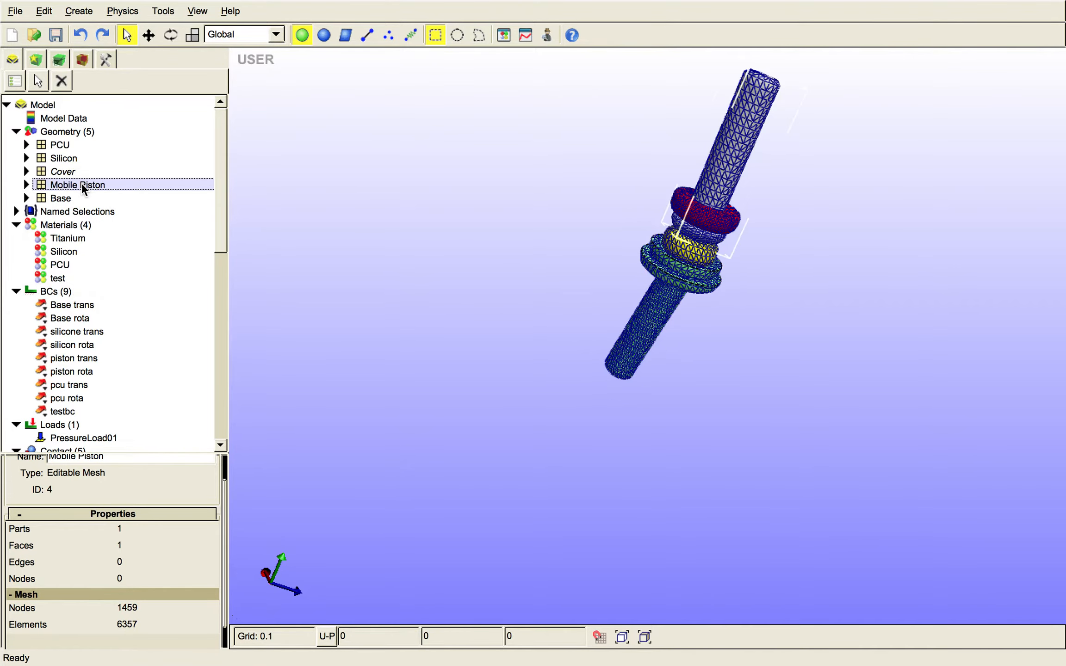
left_click_drag(819, 204, 584, 219)
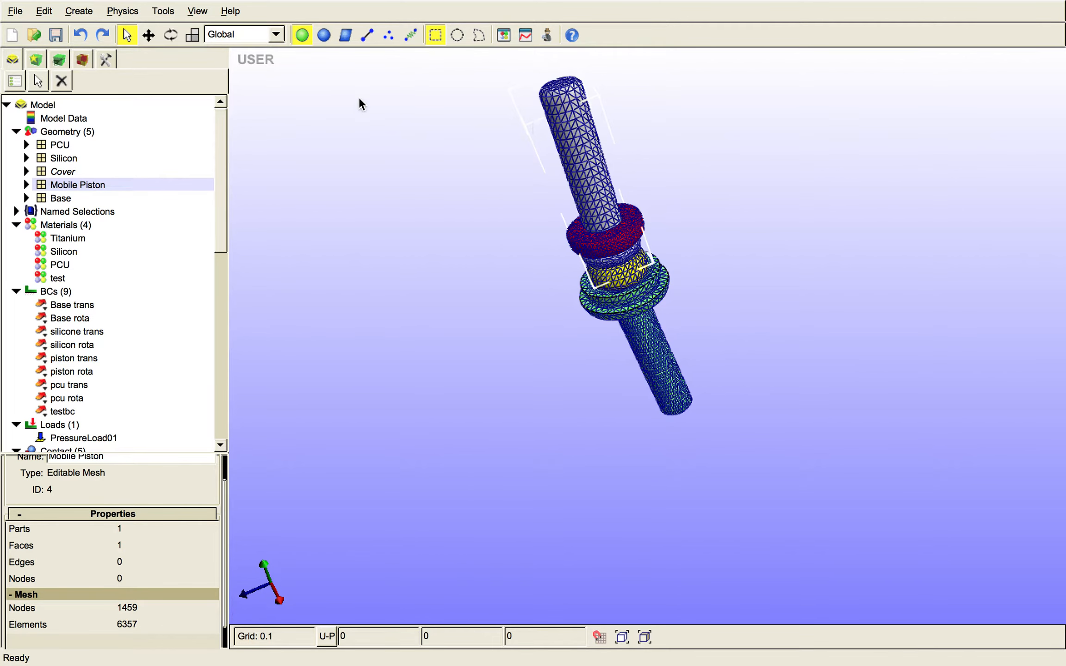
left_click(84, 63)
left_click(73, 138)
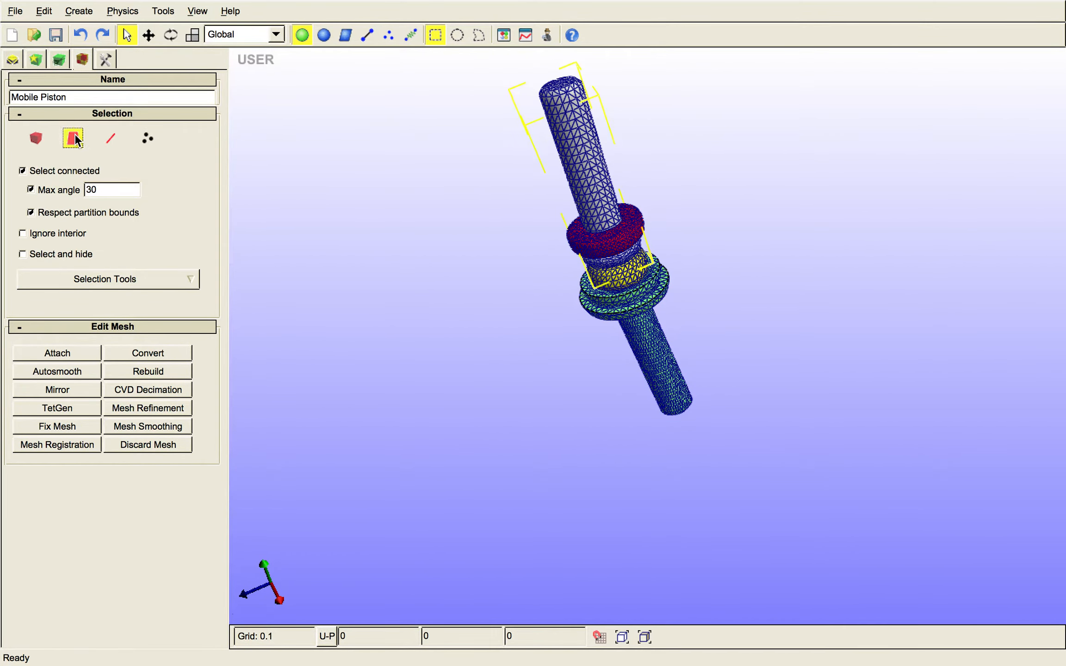
left_click_drag(539, 92, 578, 123)
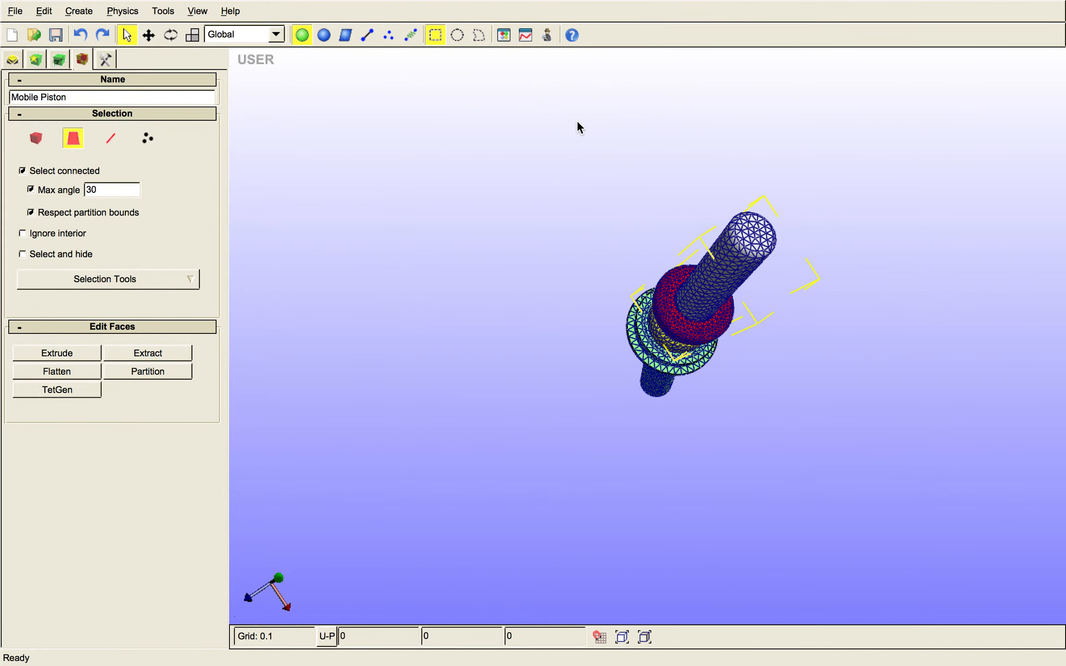
left_click_drag(659, 159, 717, 266)
left_click_drag(470, 162, 669, 287, "ctrl")
- Add a zero rotation boundary condition to the selected piston facets, fixing the u, v and w rotations
left_click(13, 59)
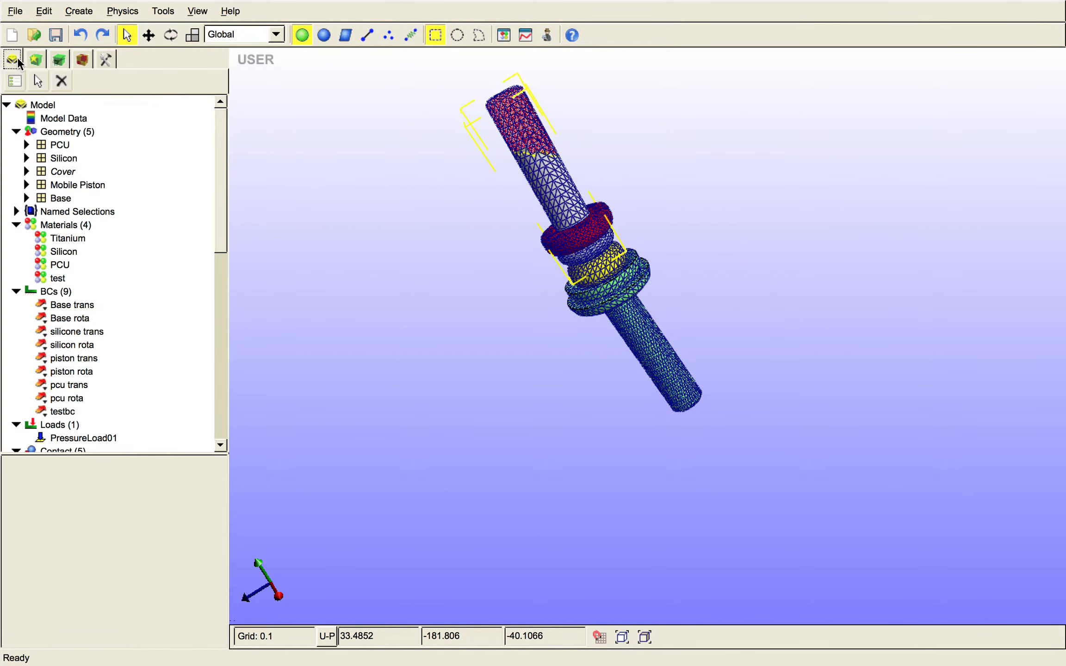
right_click(64, 290)
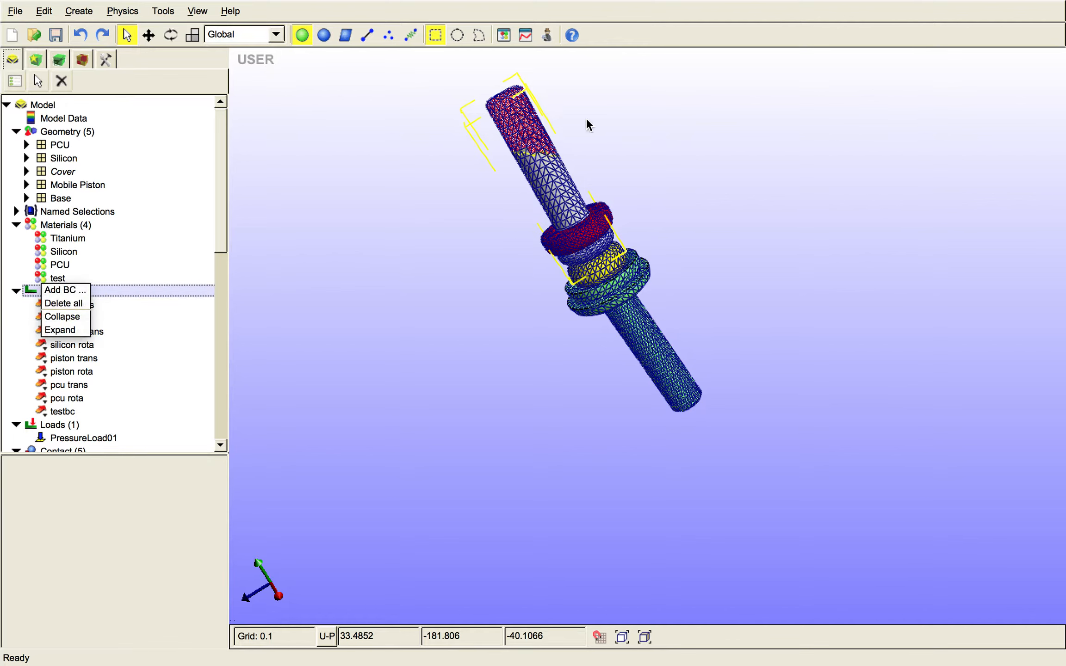
left_click(62, 292)
left_click(497, 133)
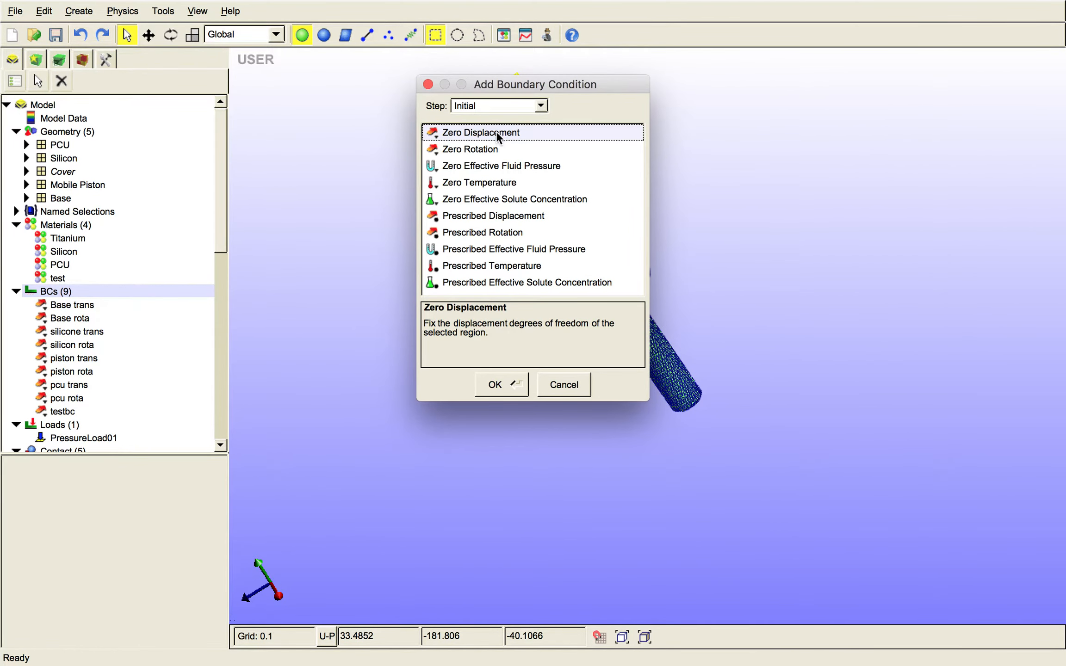
left_click(486, 149)
left_click(495, 384)
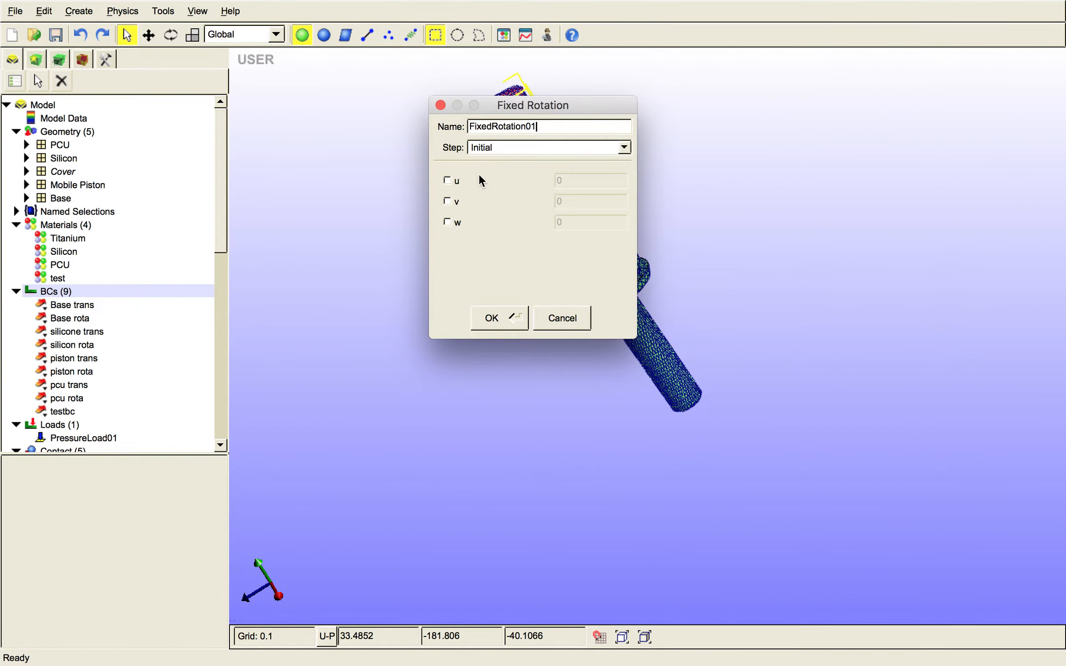
left_click(447, 181)
left_click(447, 200)
left_click(448, 222)
left_click(493, 318)
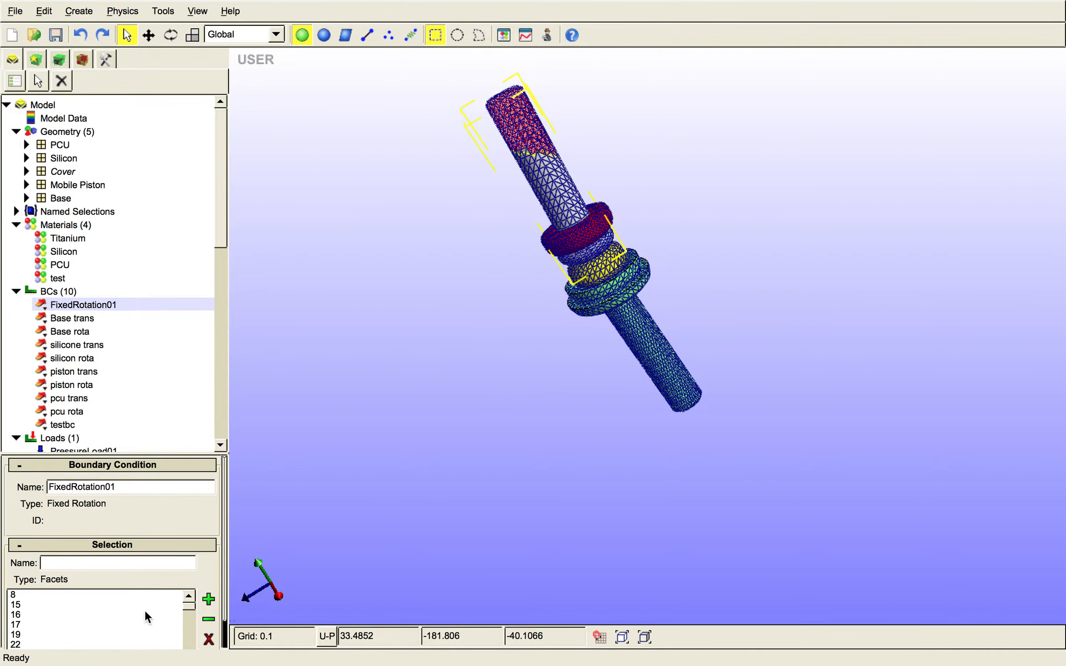
mouse_move(189, 613)
left_mouse_down()
mouse_move(185, 651)
mouse_move(187, 599)
left_mouse_up()
left_click_drag(223, 534, 224, 608)
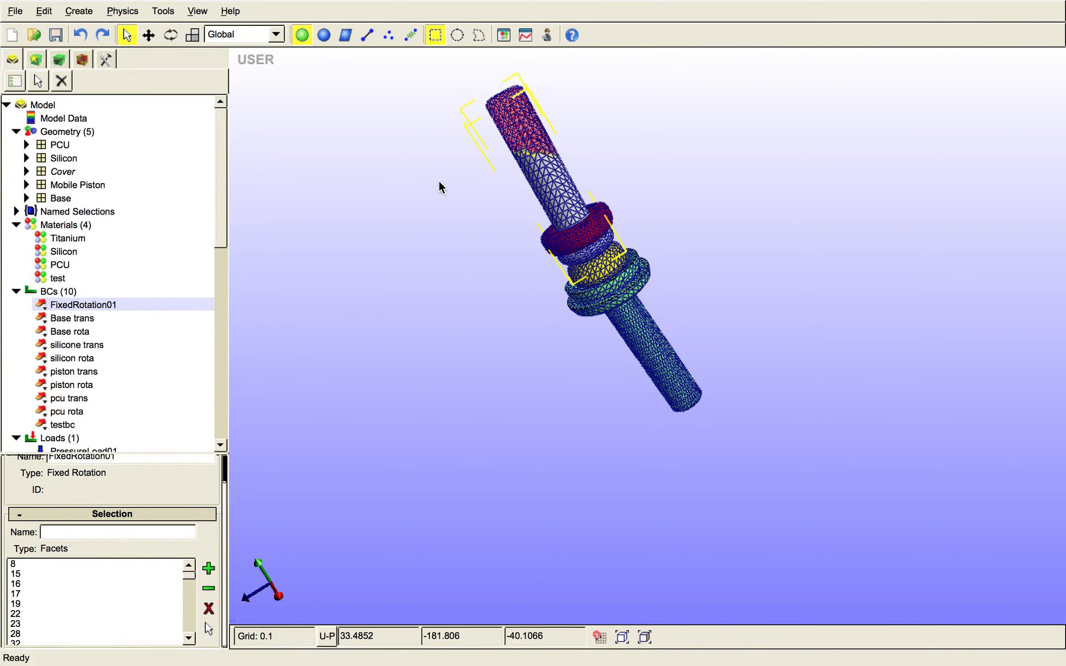
- Delete the testbc boundary condition from the model
left_click(74, 424)
right_click(74, 424)
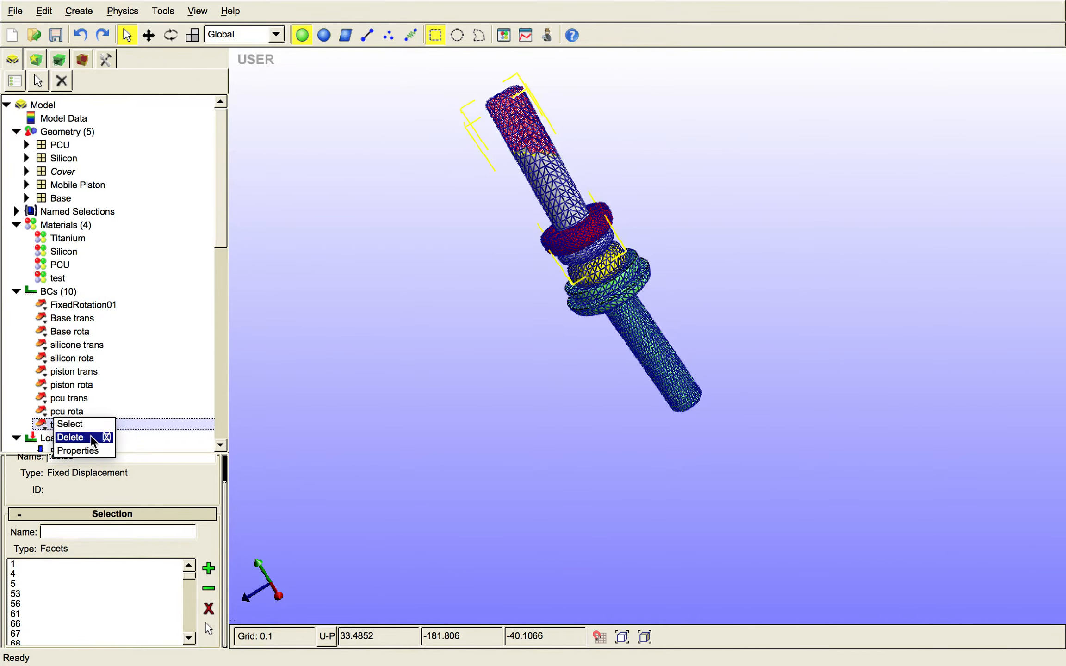
left_click(93, 438)
left_click(254, 435)
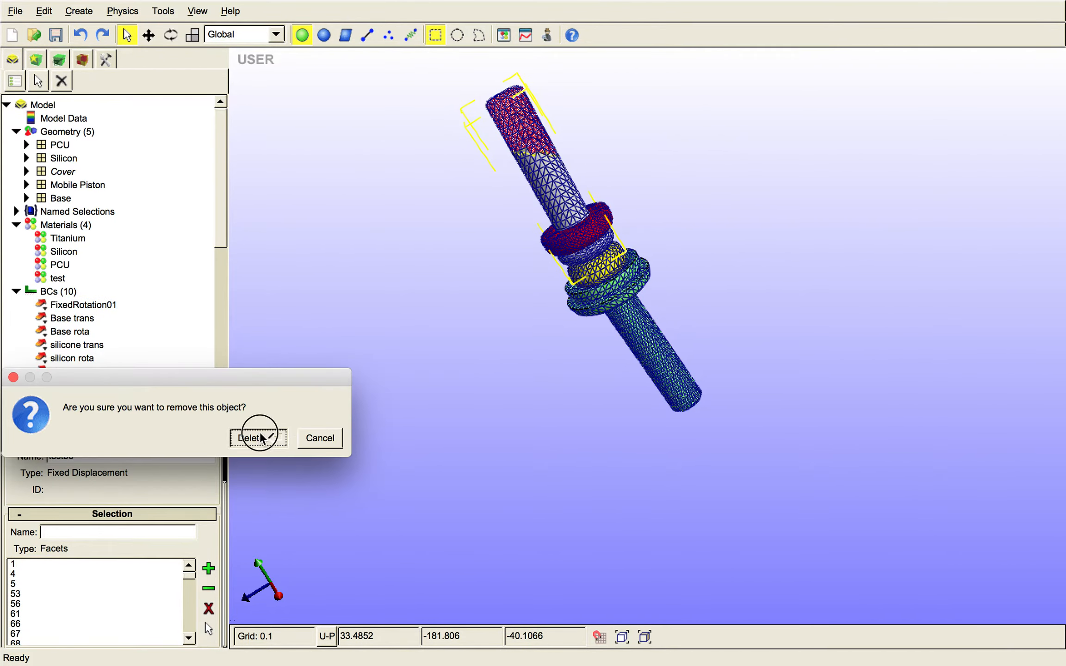
- Delete the FixedRotation01 boundary condition from the model
left_click(114, 307)
right_click(113, 308)
left_click(123, 318)
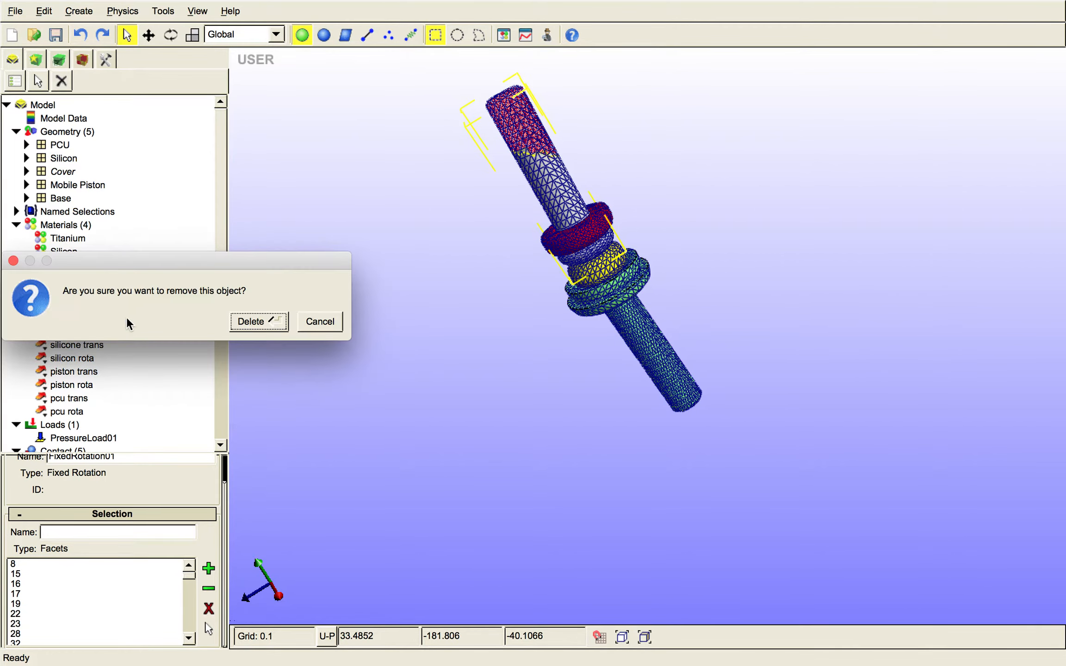
left_click(245, 319)
- Try to delete the test material from the model
left_click(69, 274)
right_click(69, 274)
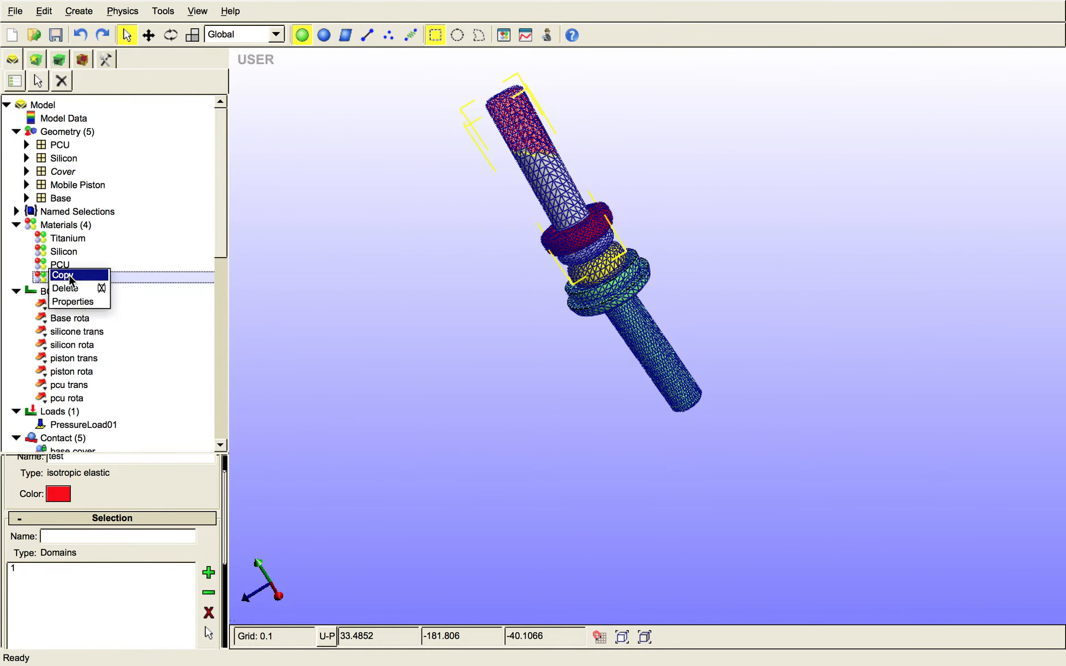
left_click(65, 285)
left_click(259, 293)
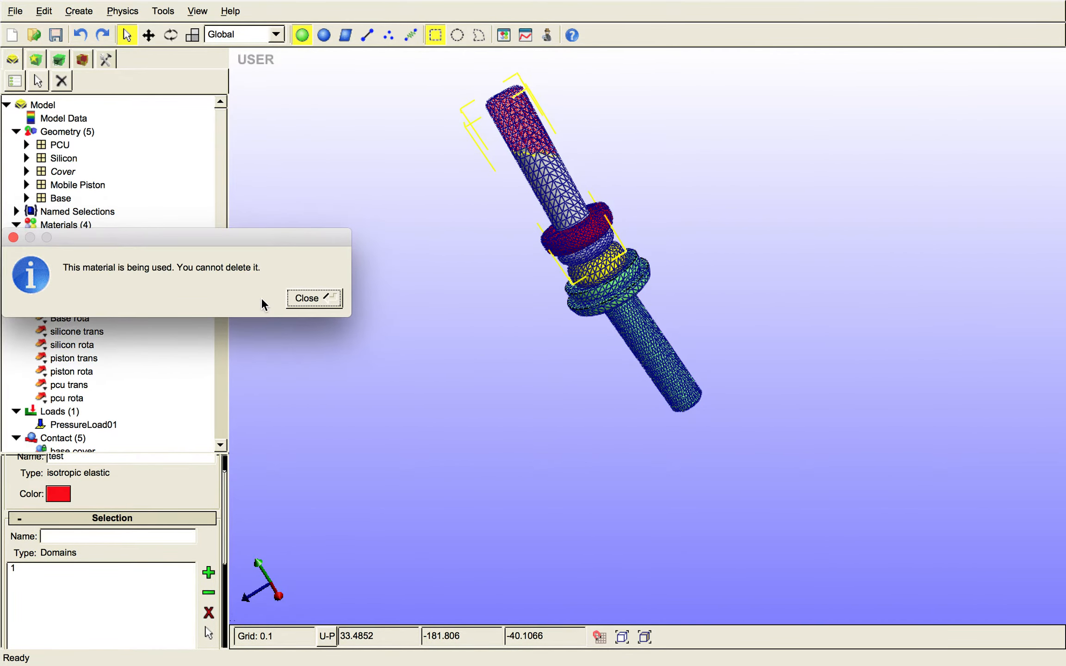
left_click(312, 303)
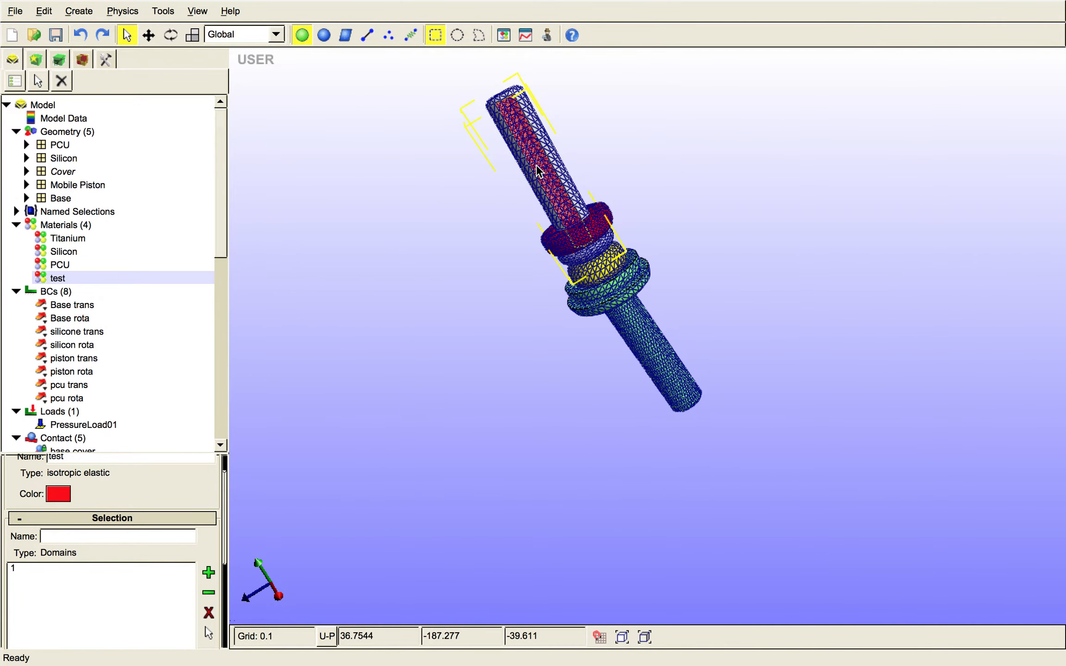
right_click(62, 282)
left_click(83, 292)
left_click(260, 292)
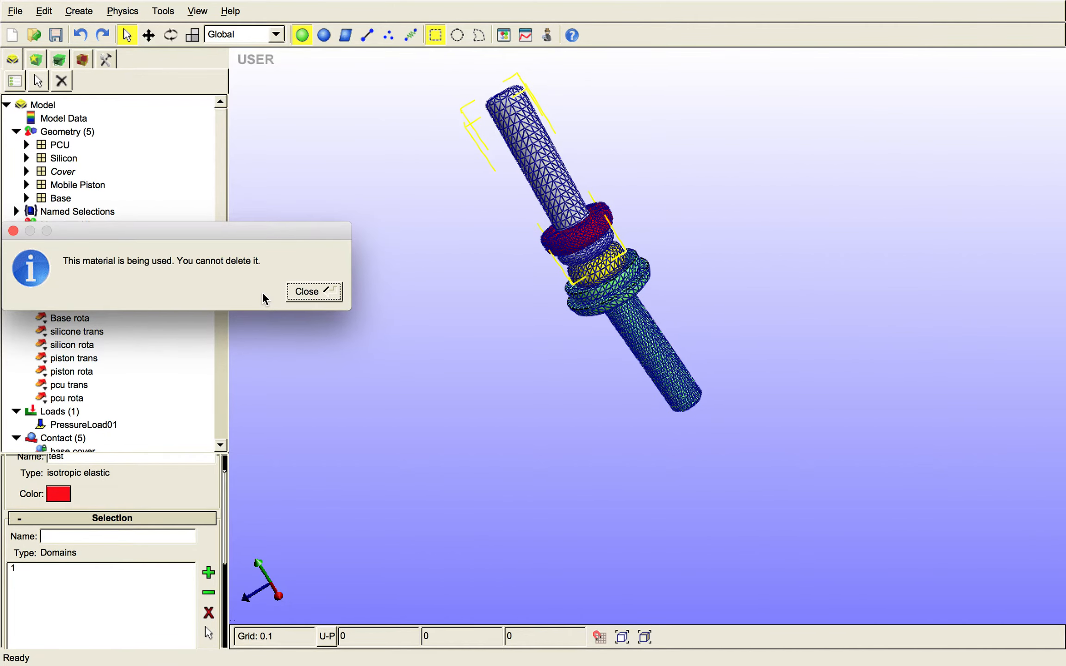
left_click(291, 292)
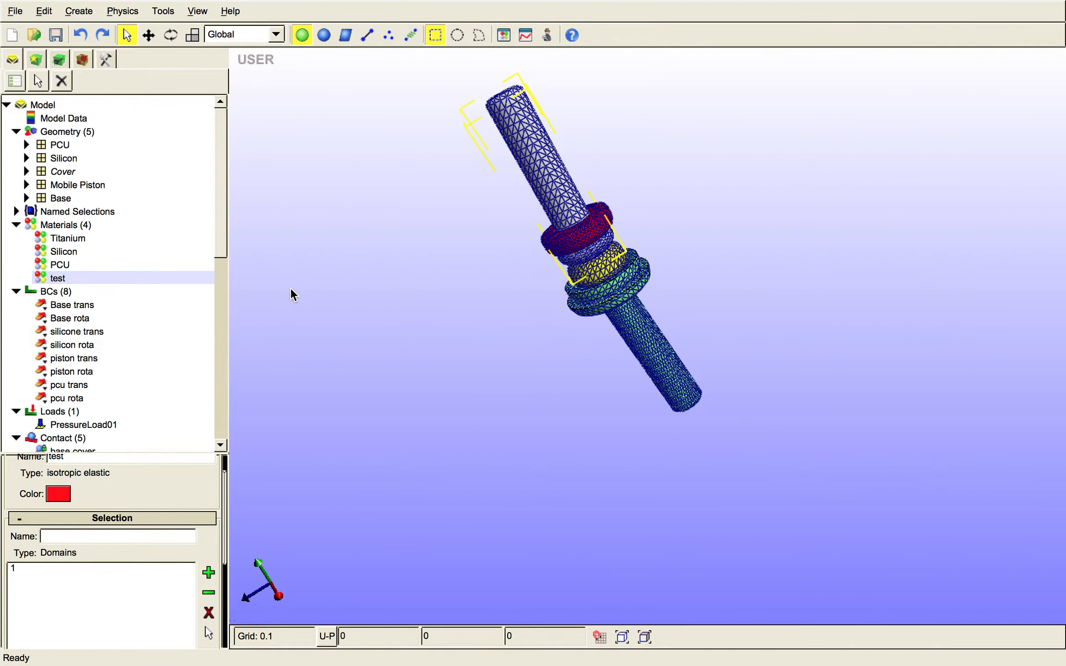
- Try to add the Mobile Piston to the Titanium material's domain selection
left_click(78, 243)
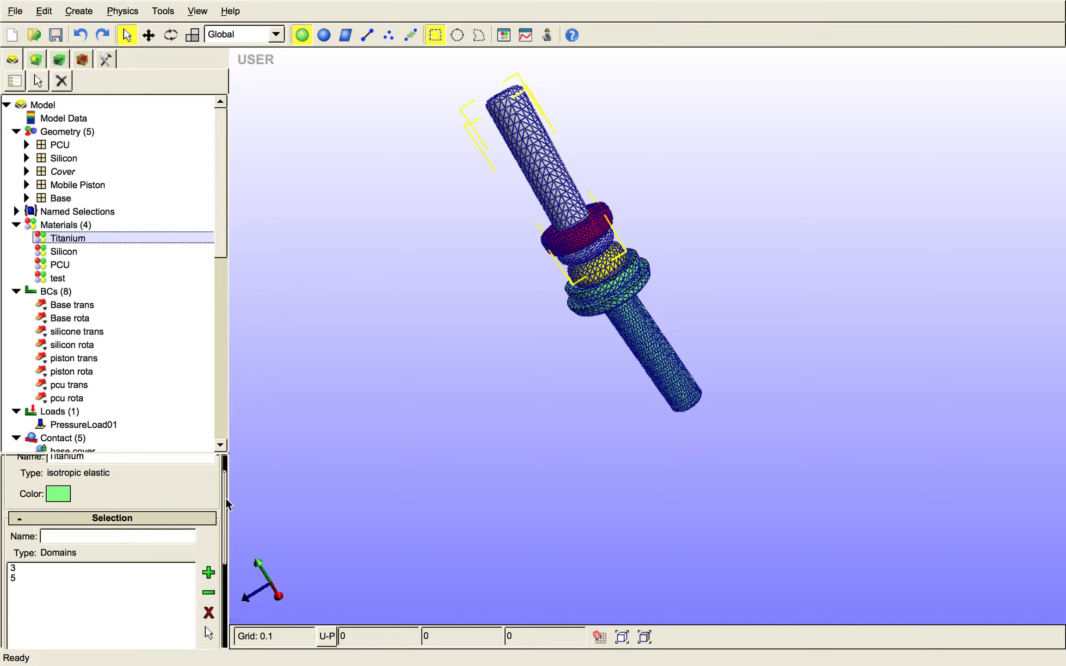
left_click(208, 575)
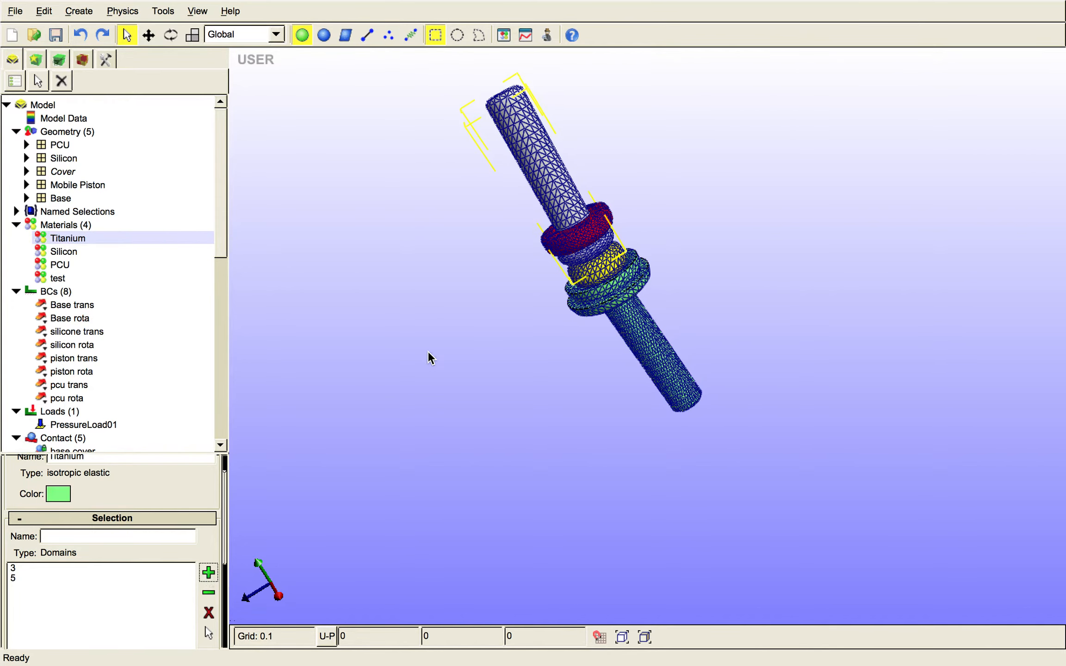
left_click(541, 197)
left_click(564, 179)
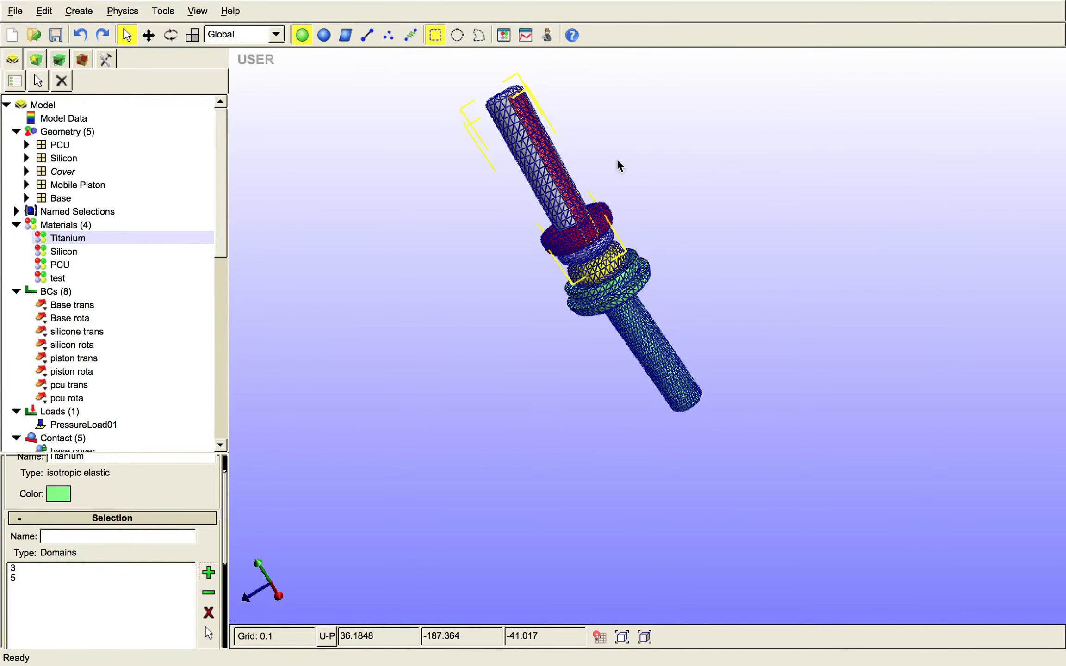
- Turn off face selection and assign the Mobile Piston to the Titanium material
left_click(82, 60)
left_click(73, 139)
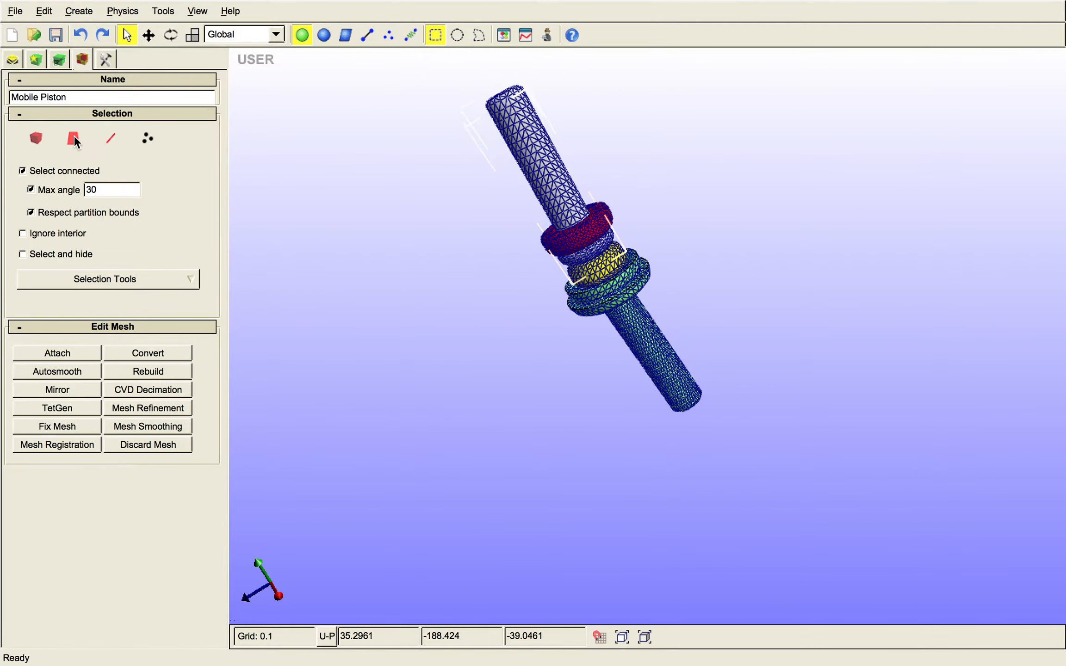
left_click(9, 61)
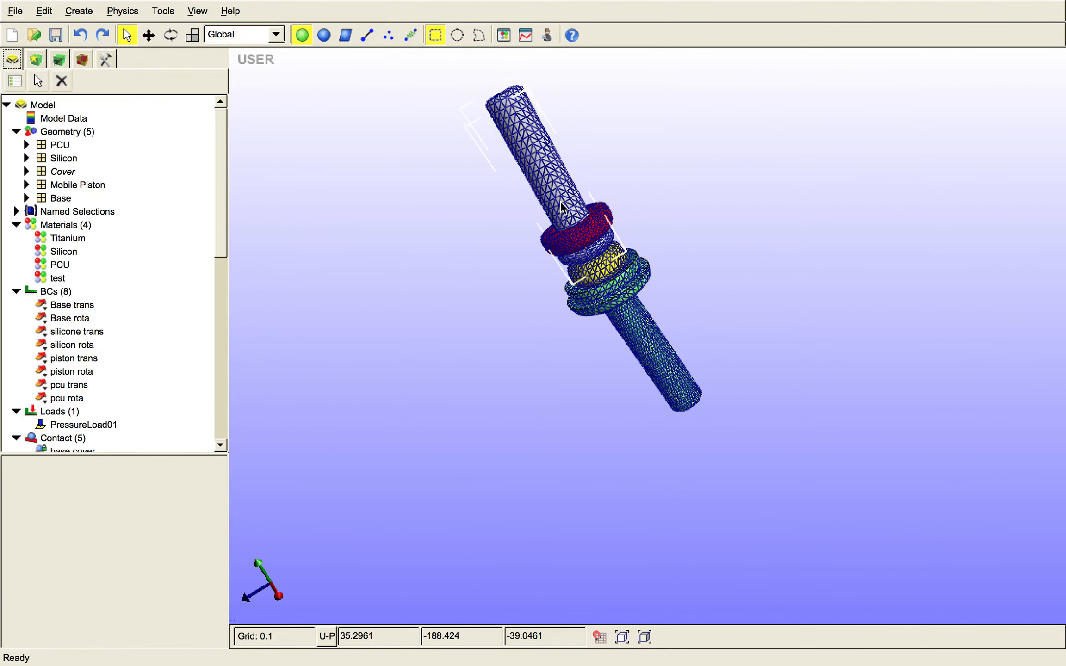
left_click(80, 239)
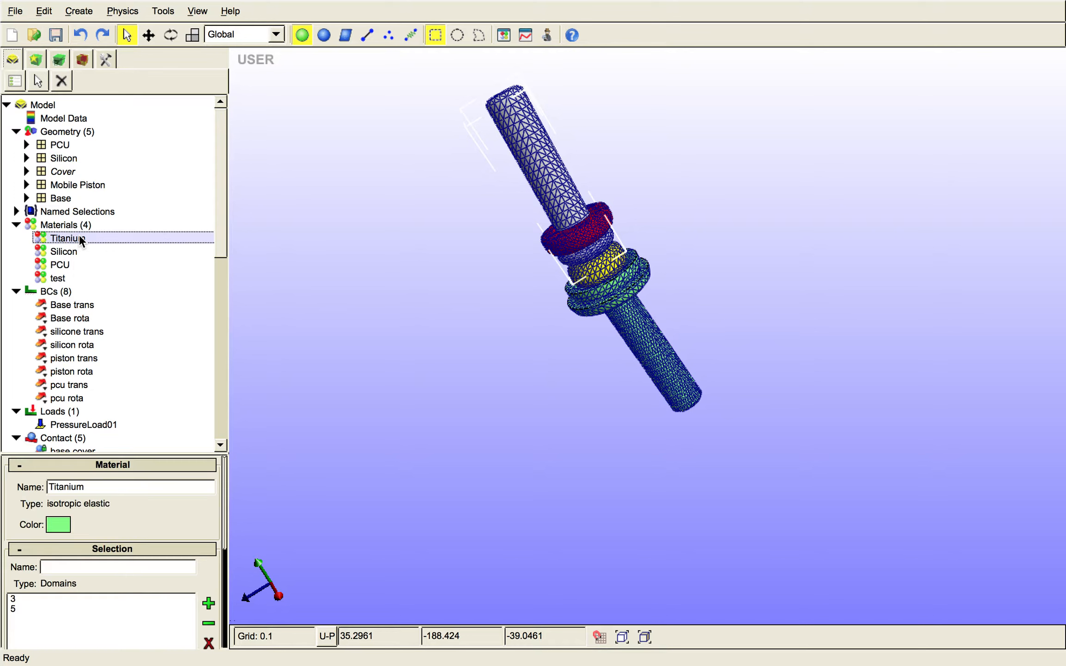
left_click(208, 603)
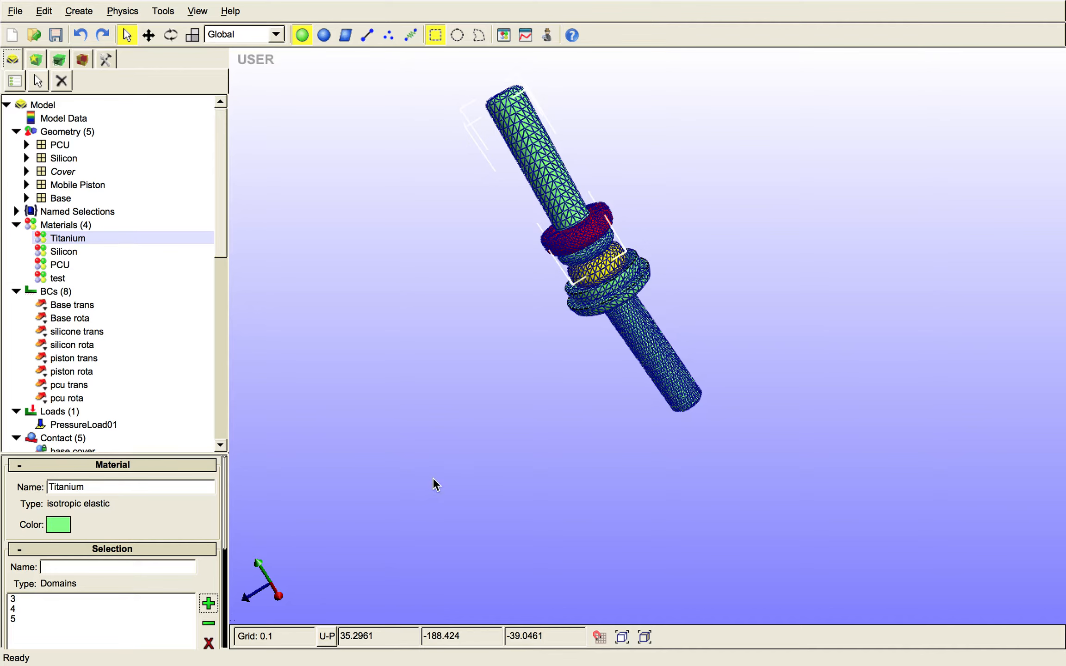
- Review the base cover contact and start adding a tied interface to the model's contacts
left_click_drag(225, 227, 226, 310)
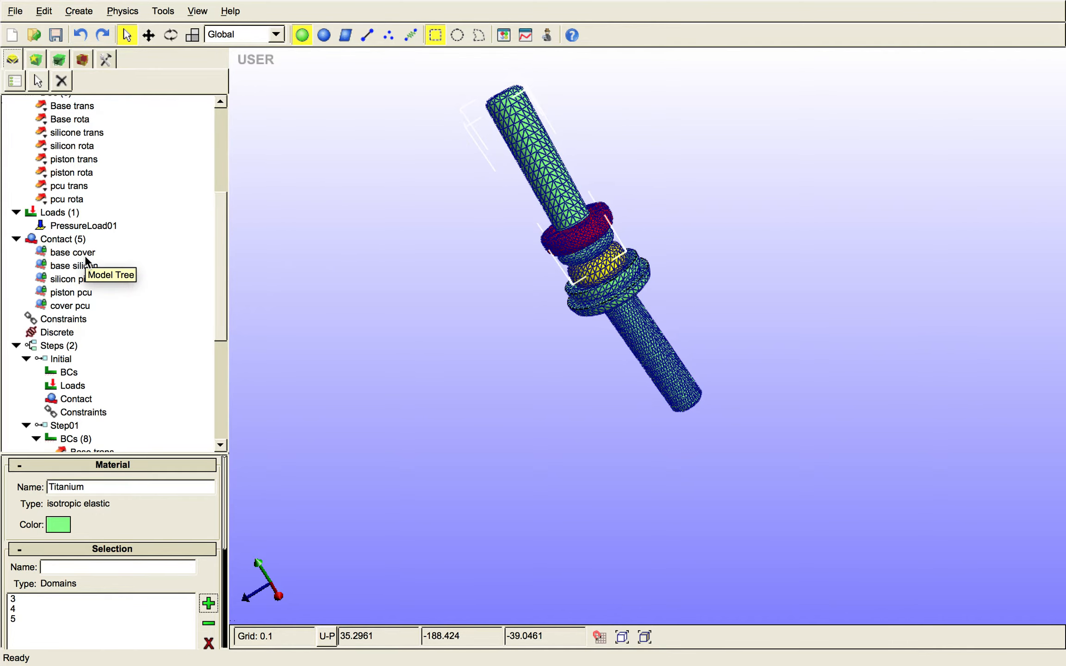
left_click(74, 252)
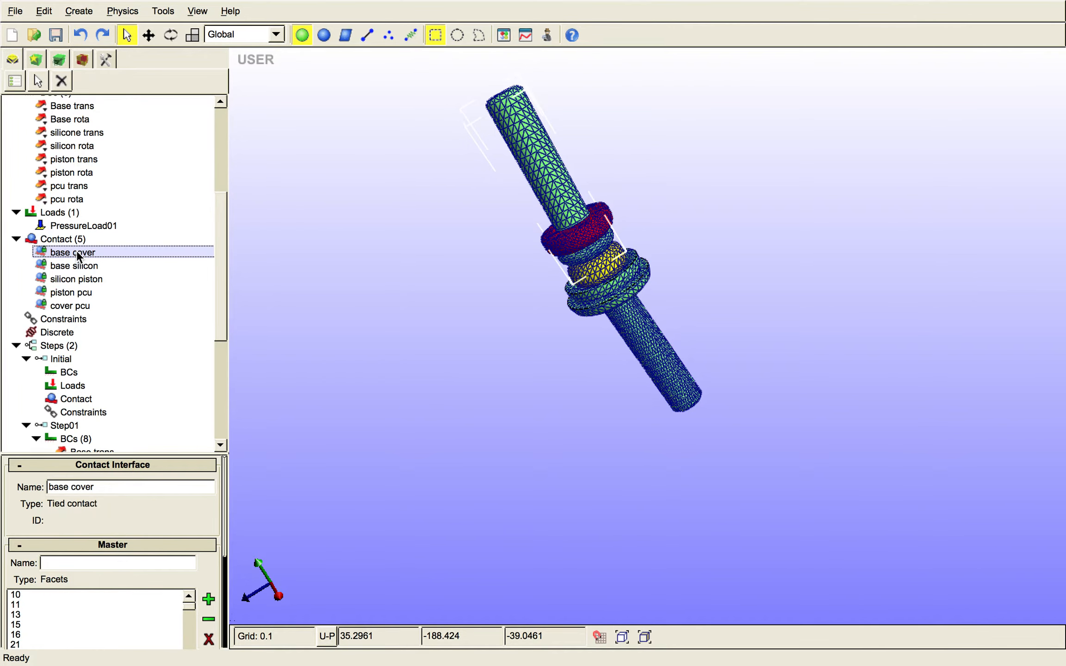
left_click(67, 236)
right_click(67, 236)
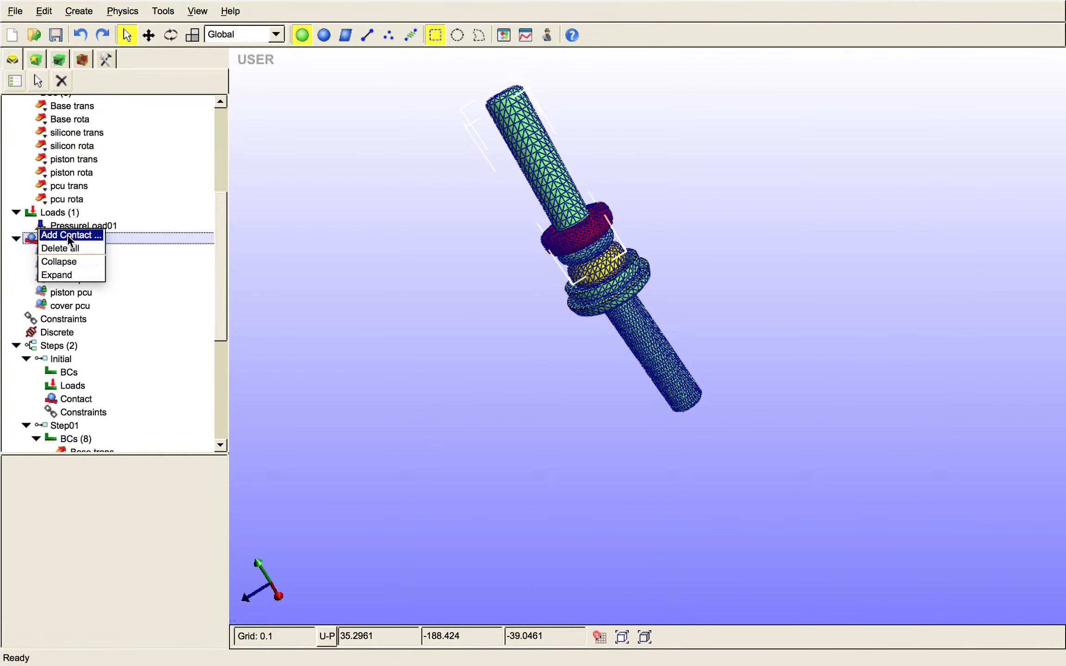
left_click(93, 237)
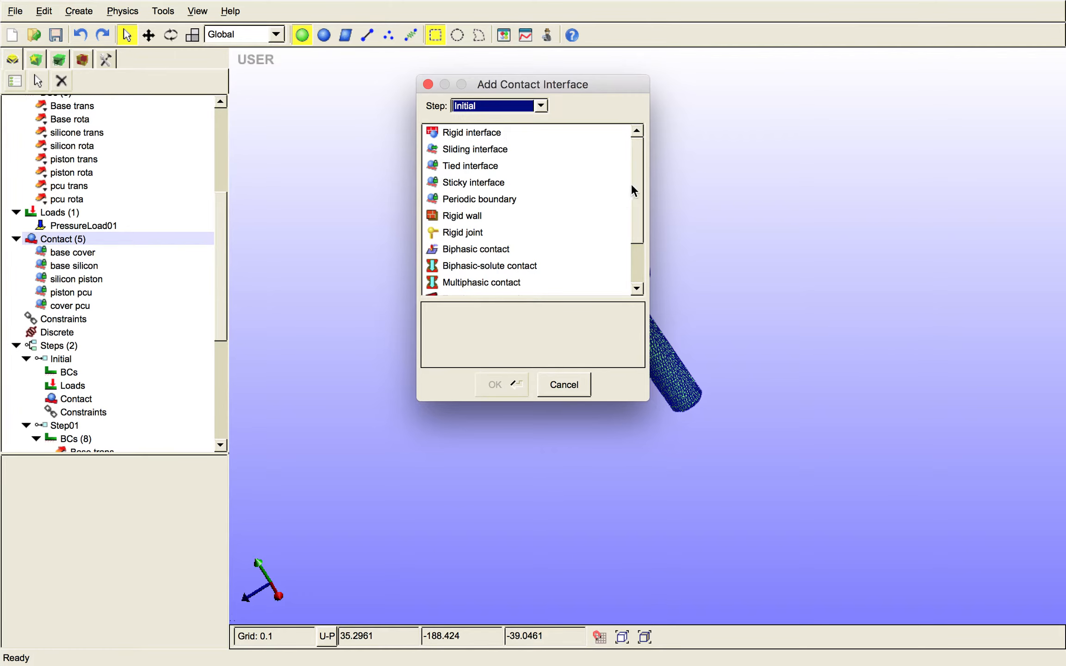
left_click_drag(631, 185, 635, 160)
left_click_drag(638, 186, 590, 181)
left_click(484, 167)
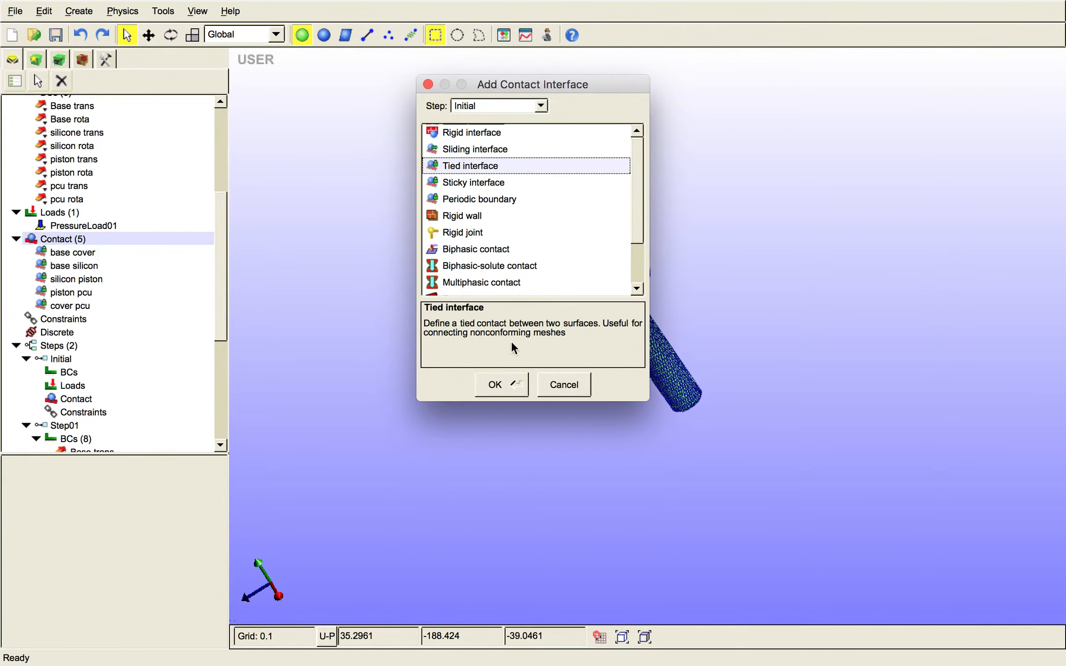
left_click(494, 385)
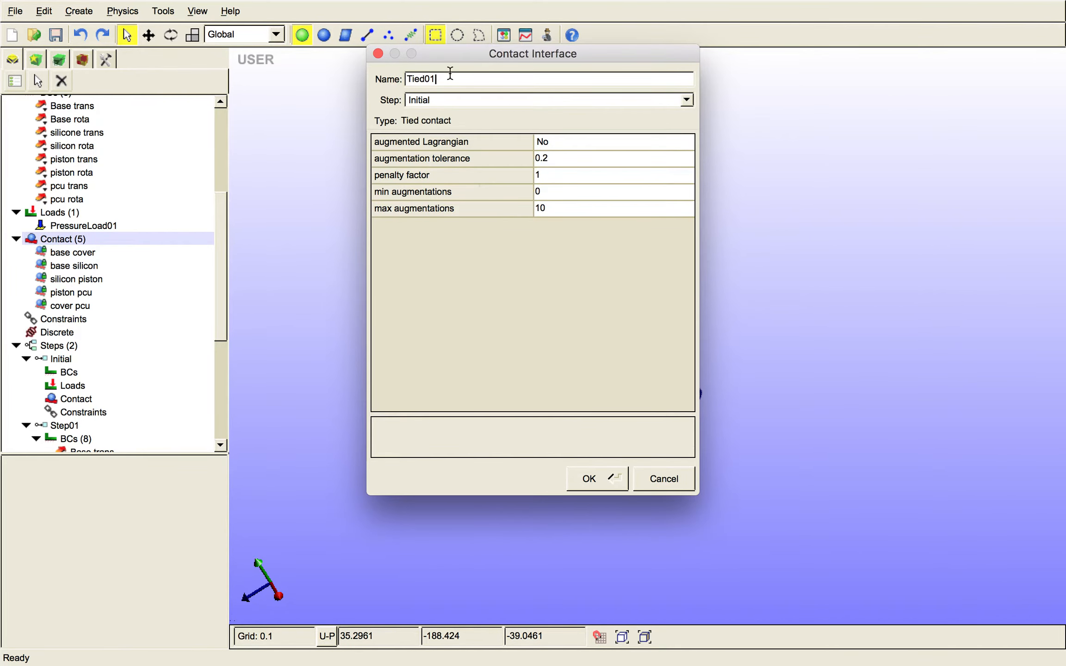
- Name the tied contact test, assign it to Step01, create it and view its master and slave selections
left_click_drag(449, 74, 371, 79)
type("test")
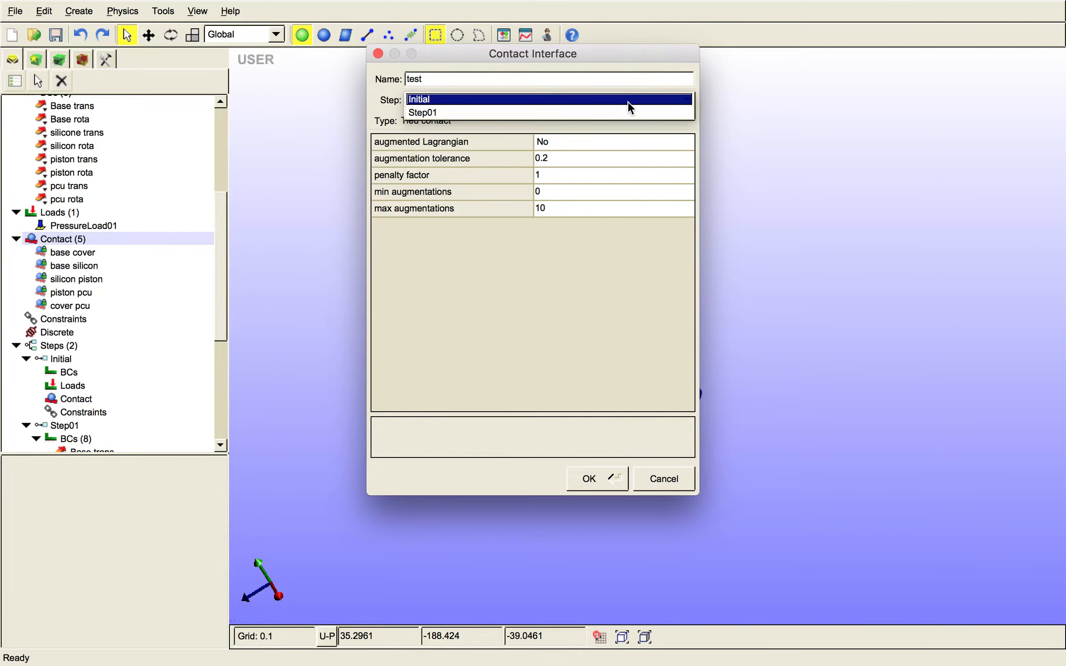
left_click(619, 112)
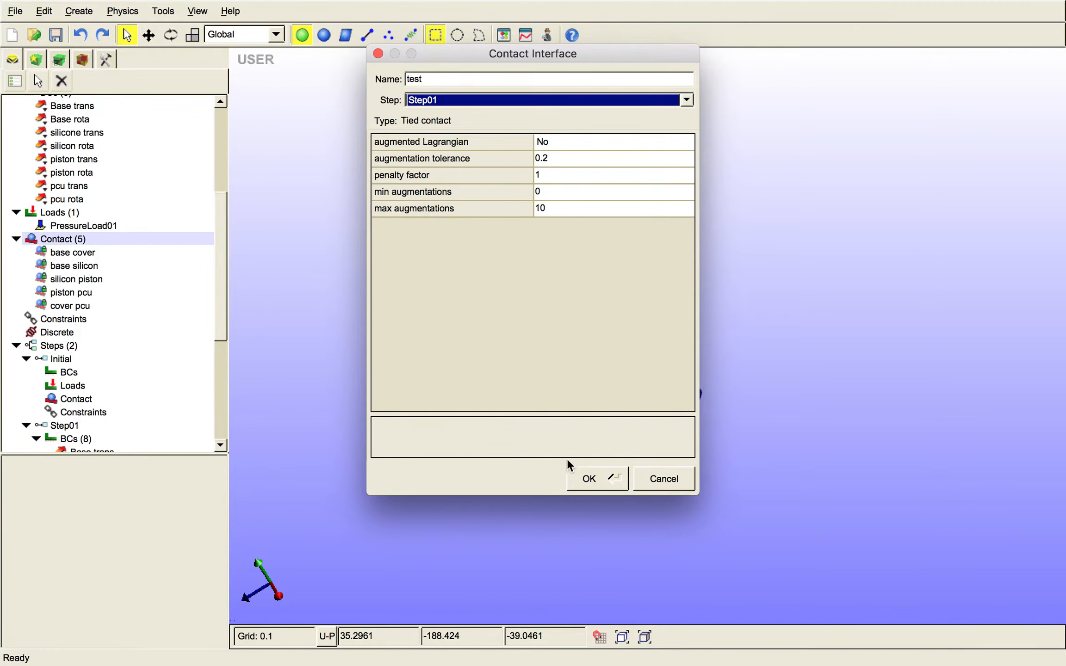
left_click(578, 478)
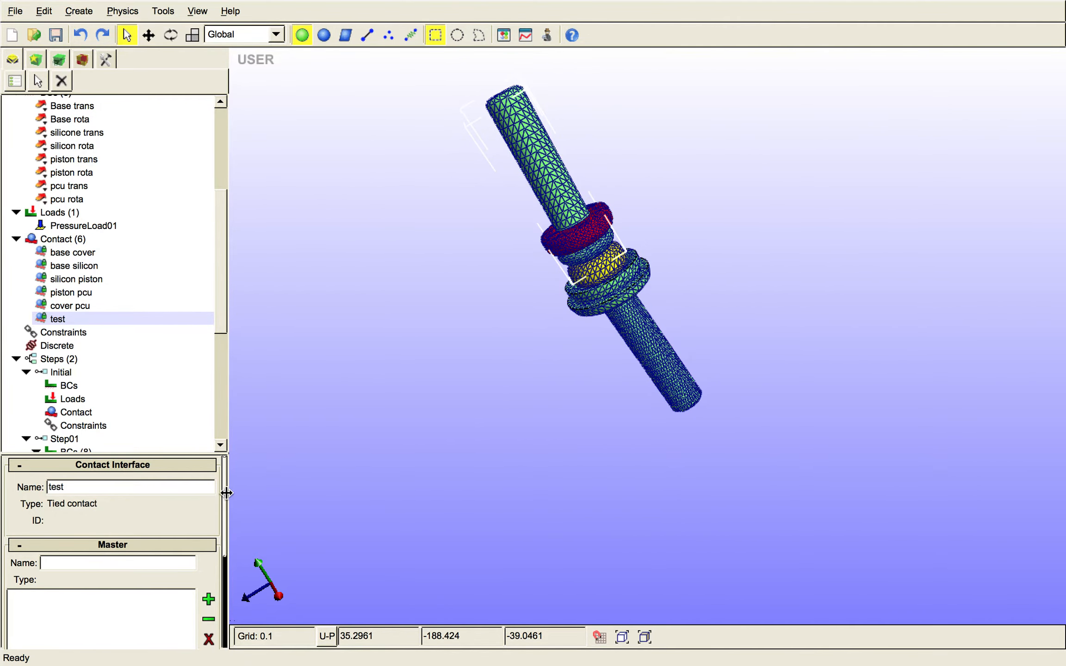
scroll(197, 593, "down", 5)
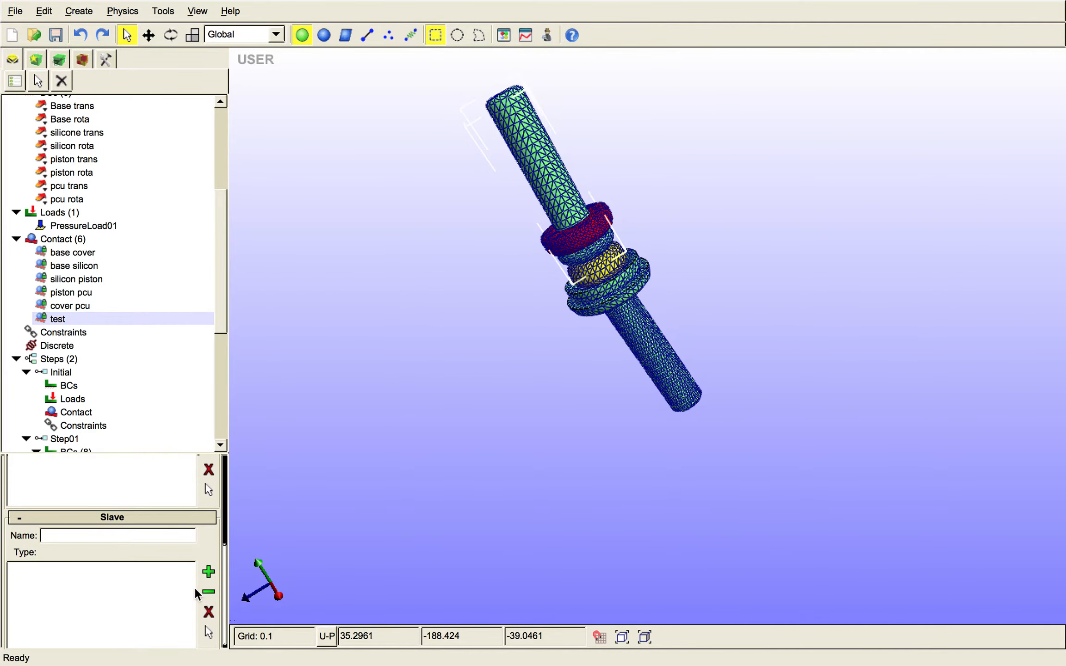
- Hide the Mobile Piston and PCU parts to expose the Silicon part
left_click_drag(590, 376, 553, 370)
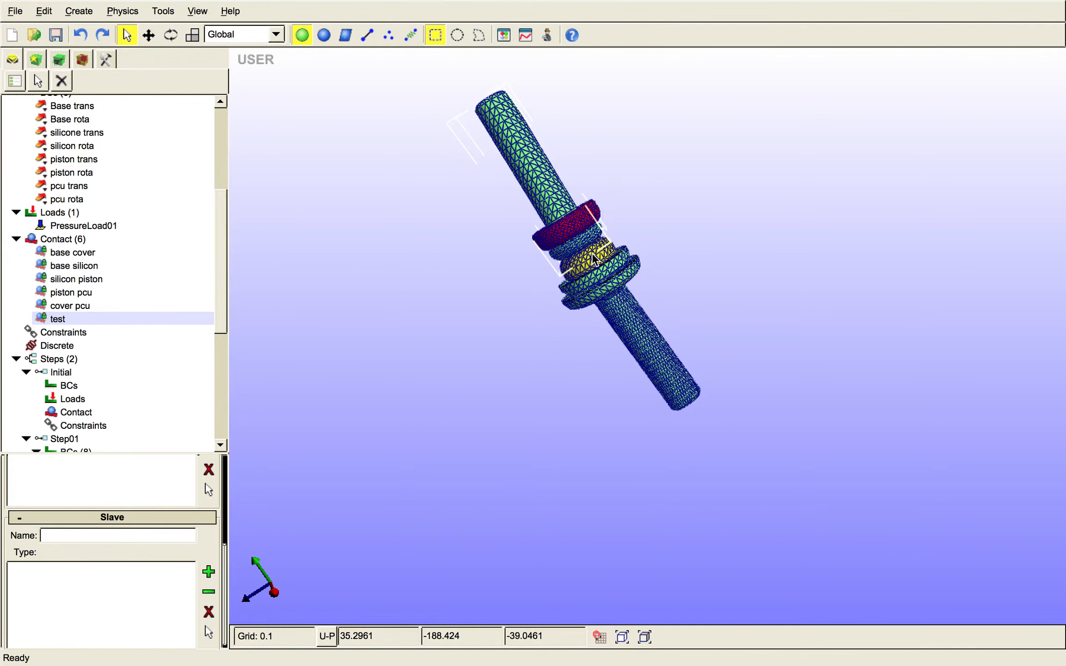
left_click_drag(221, 254, 223, 179)
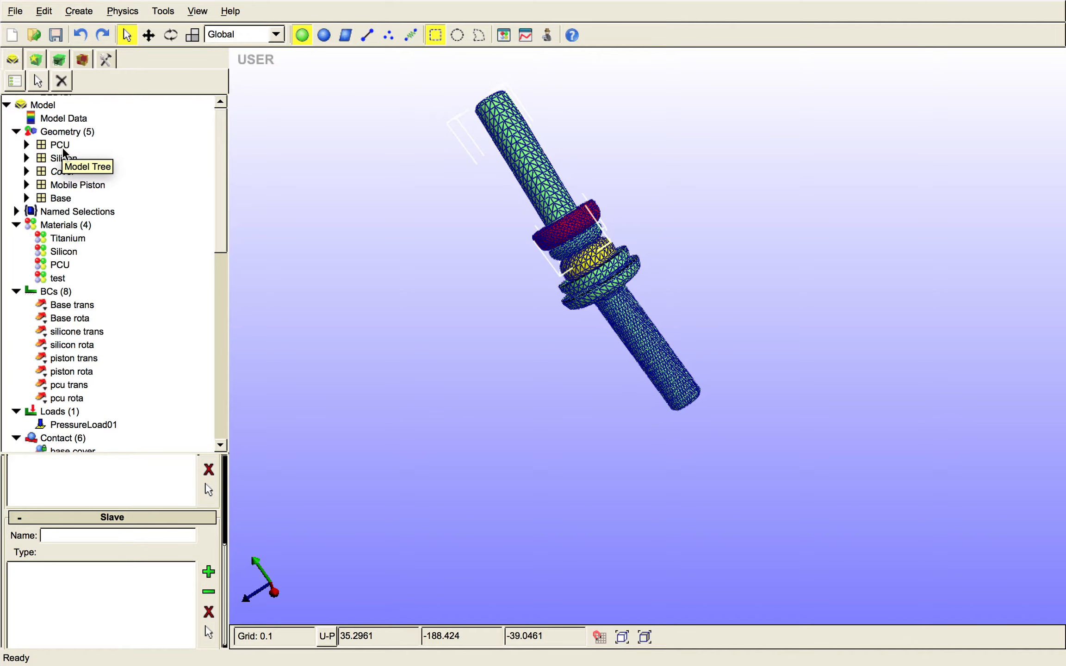
left_click(60, 181)
right_click(60, 181)
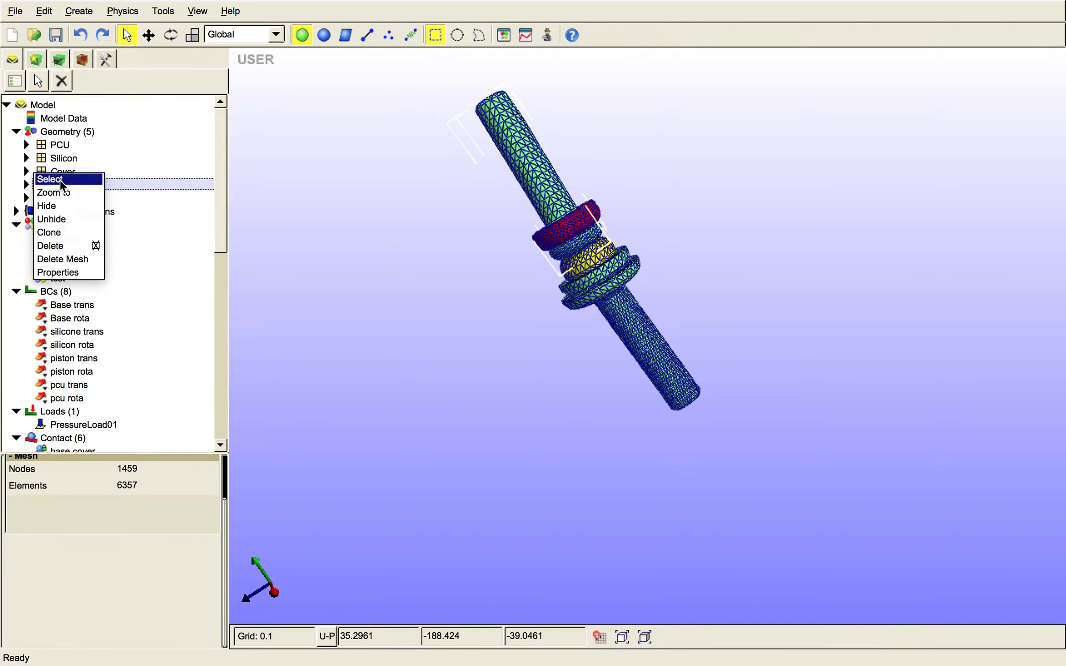
left_click(74, 207)
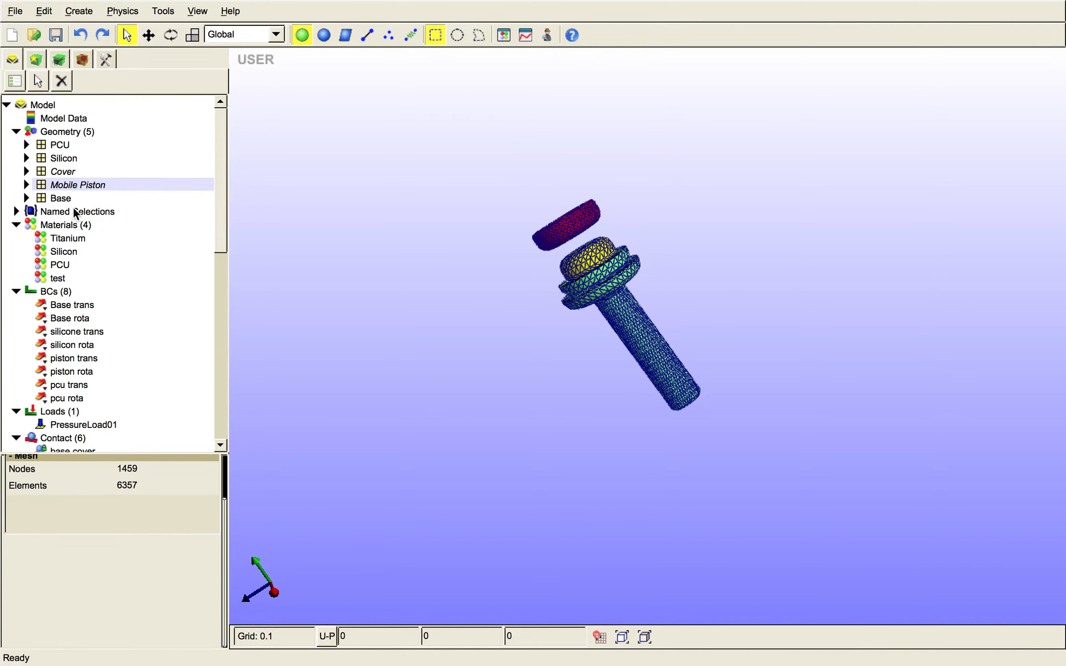
left_click(65, 143)
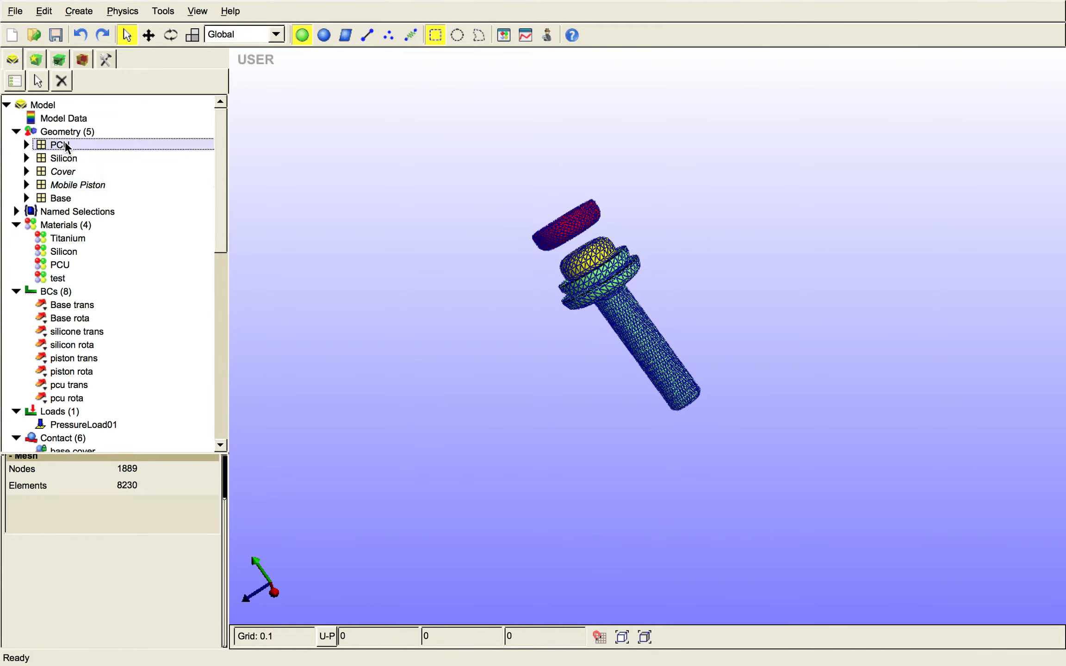
right_click(65, 141)
left_click(73, 167)
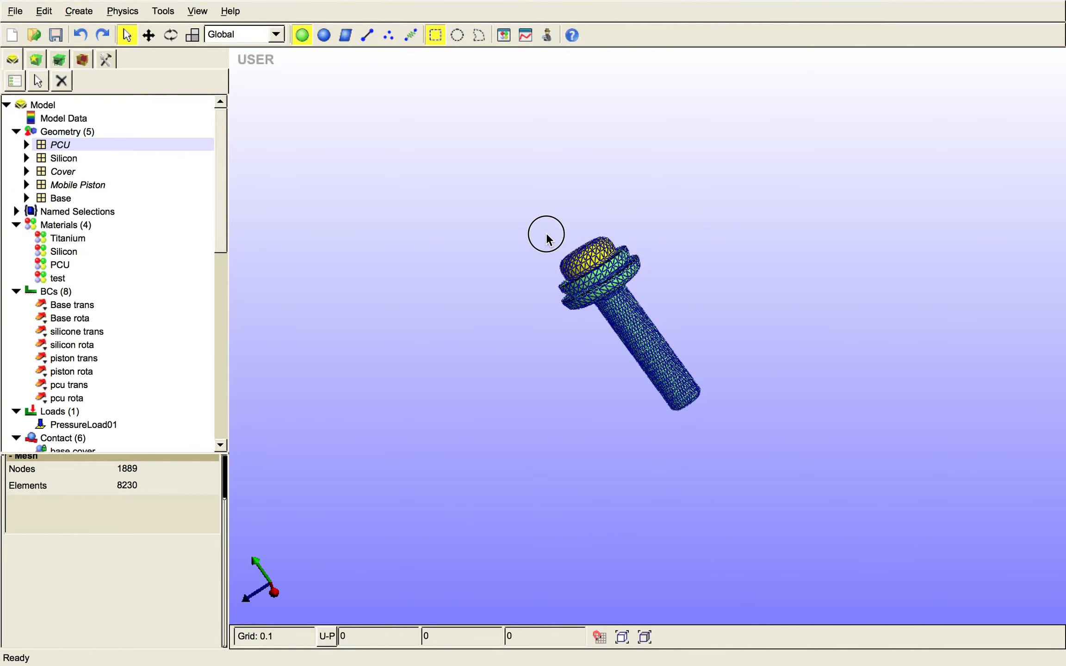
- Turn on face selection for the Silicon part and open the test contact's master settings in Step01
middle_click_drag(545, 233, 590, 308)
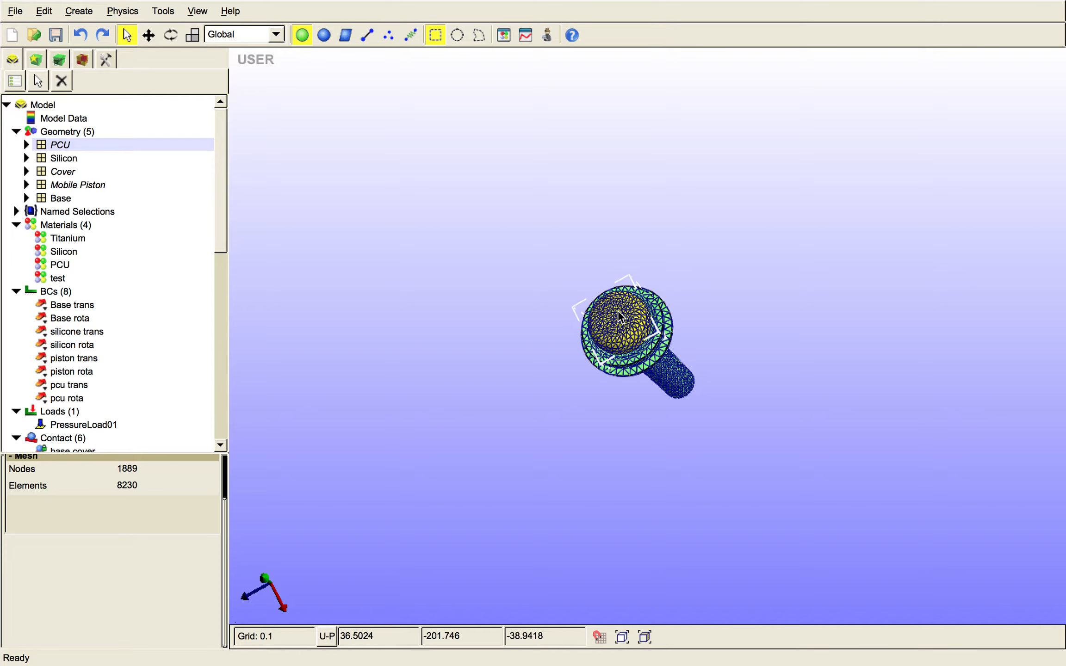
left_click(84, 60)
left_click(74, 137)
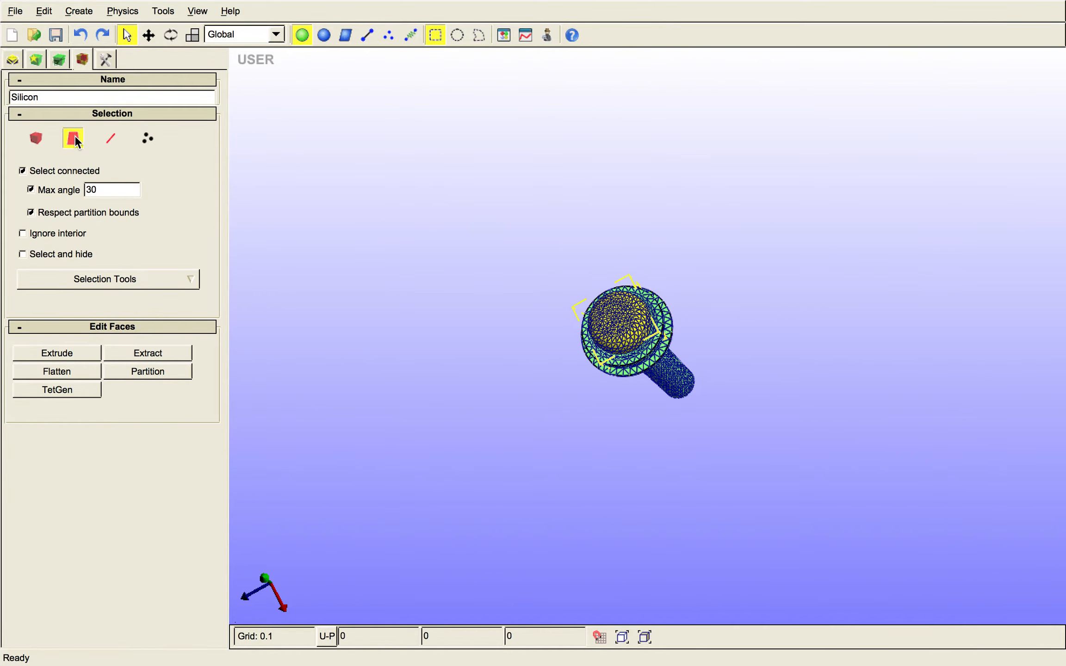
left_click(13, 59)
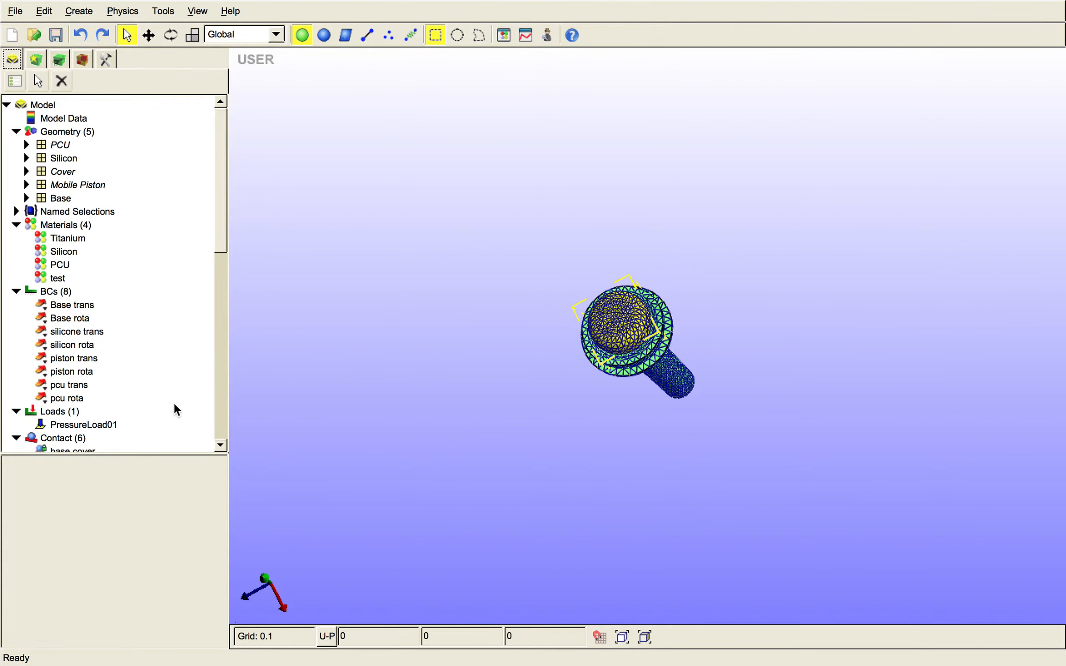
left_click_drag(220, 237, 219, 435)
left_click(78, 420)
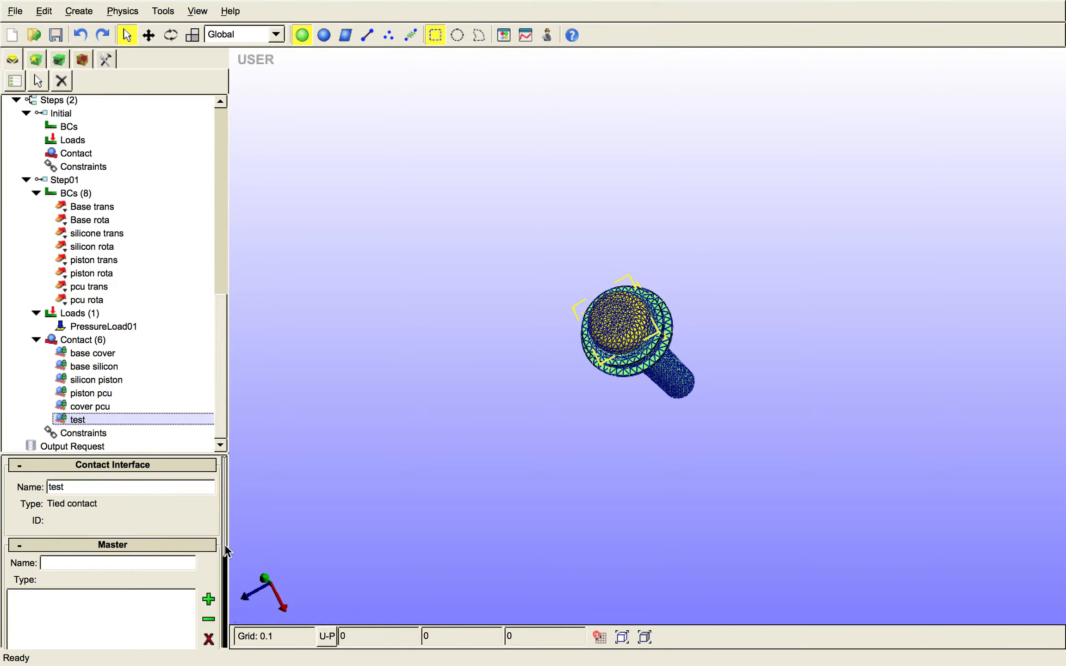
left_click(226, 573)
- Select the upper domed faces of the Silicon part, add them as the test contact's master and clear the selection
left_click_drag(648, 391, 652, 313)
scroll(622, 227, "up", 5)
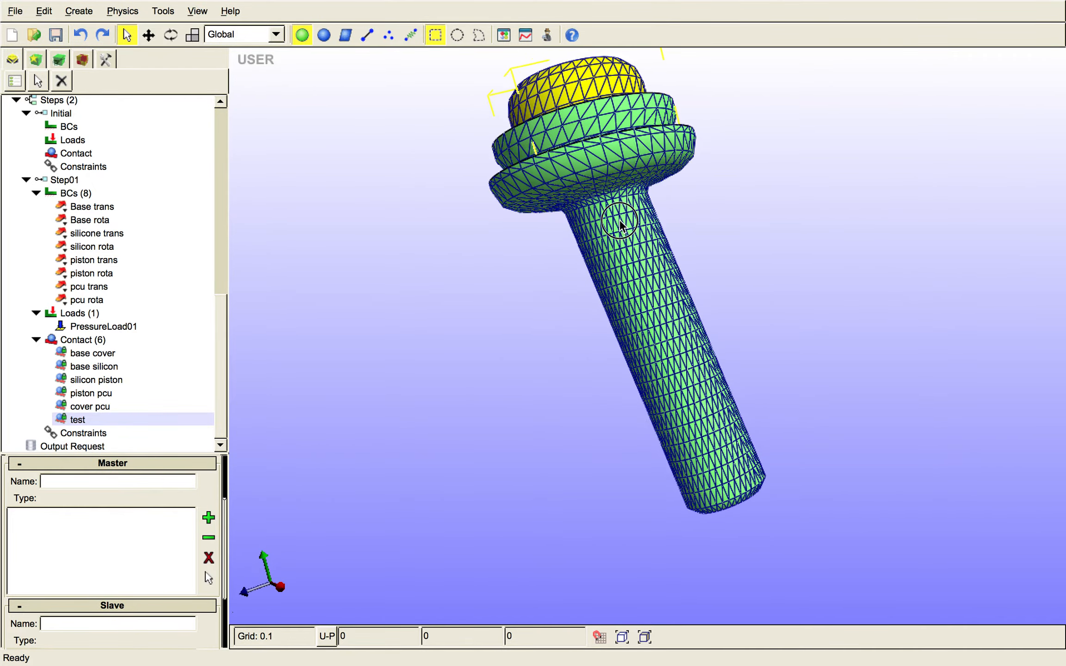
scroll(623, 227, "up", 5)
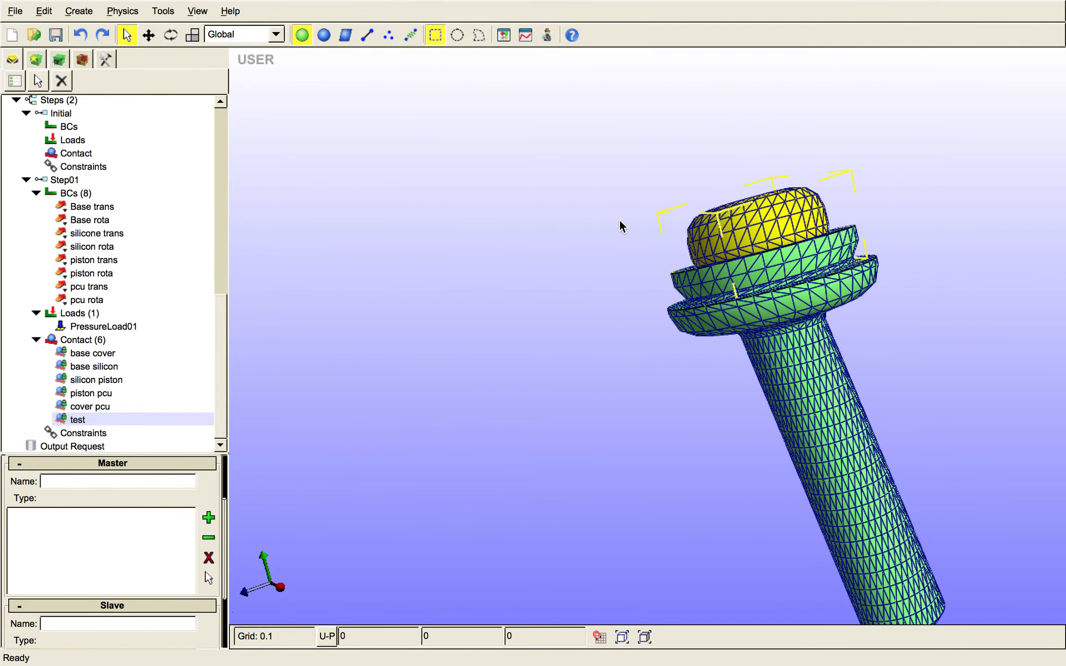
scroll(621, 222, "up", 4)
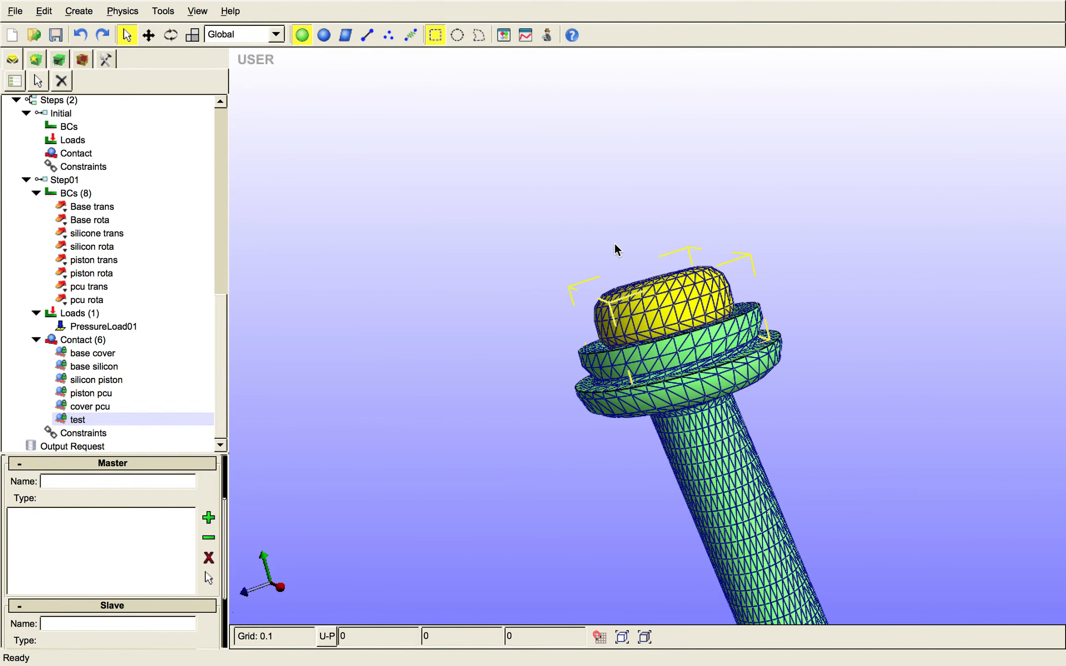
left_click_drag(574, 250, 739, 290)
middle_click_drag(602, 281, 636, 352)
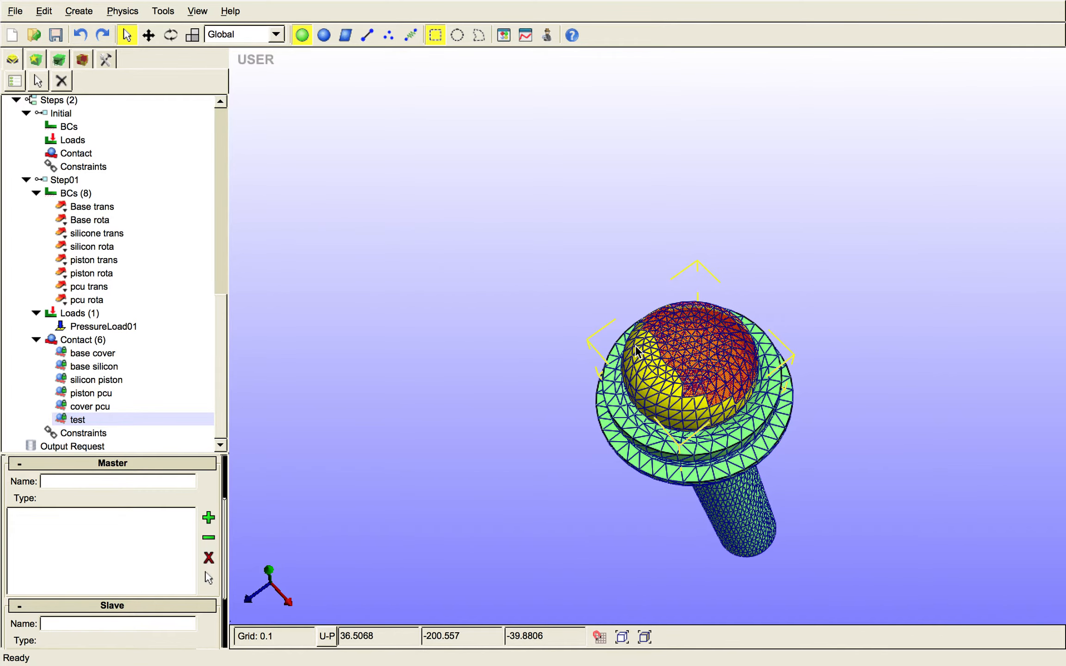
left_click(646, 354, "shift")
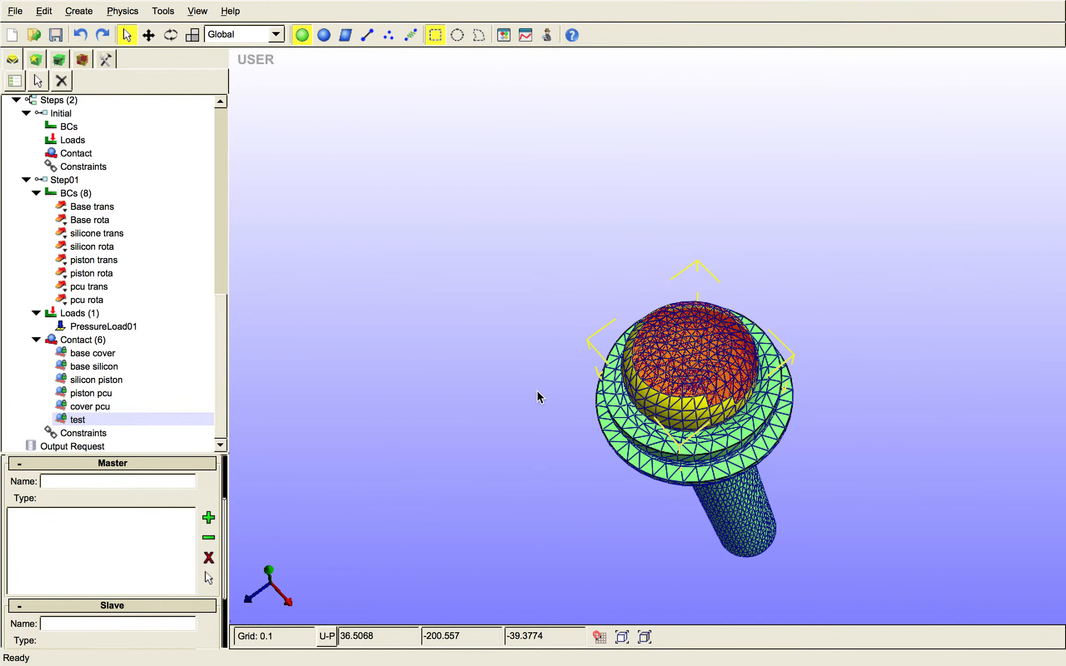
left_click(208, 518)
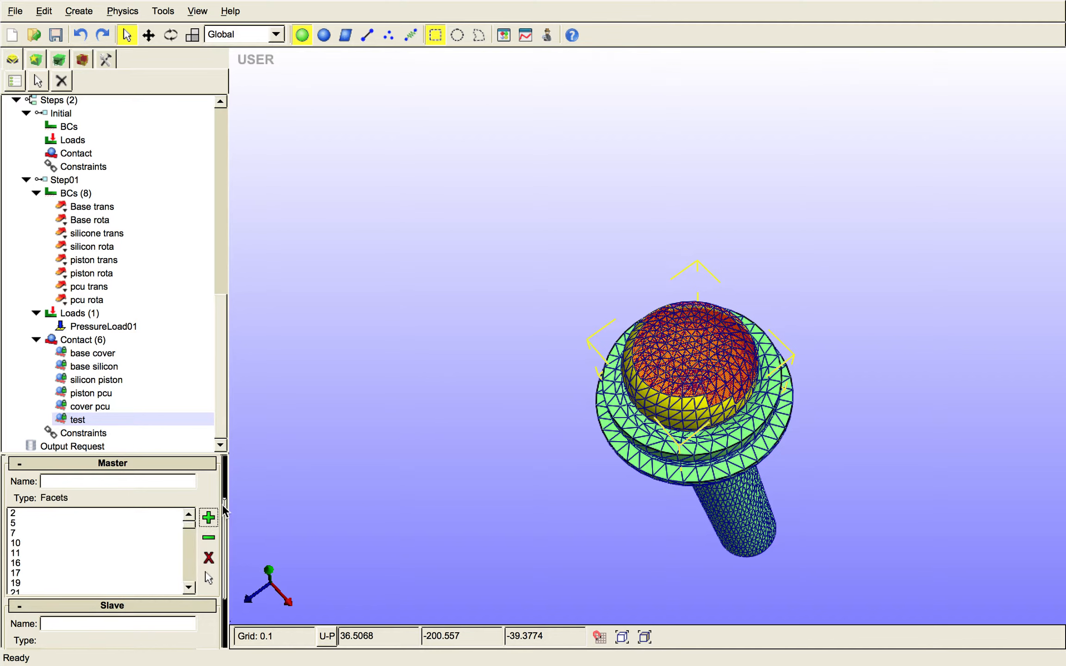
left_click(468, 435)
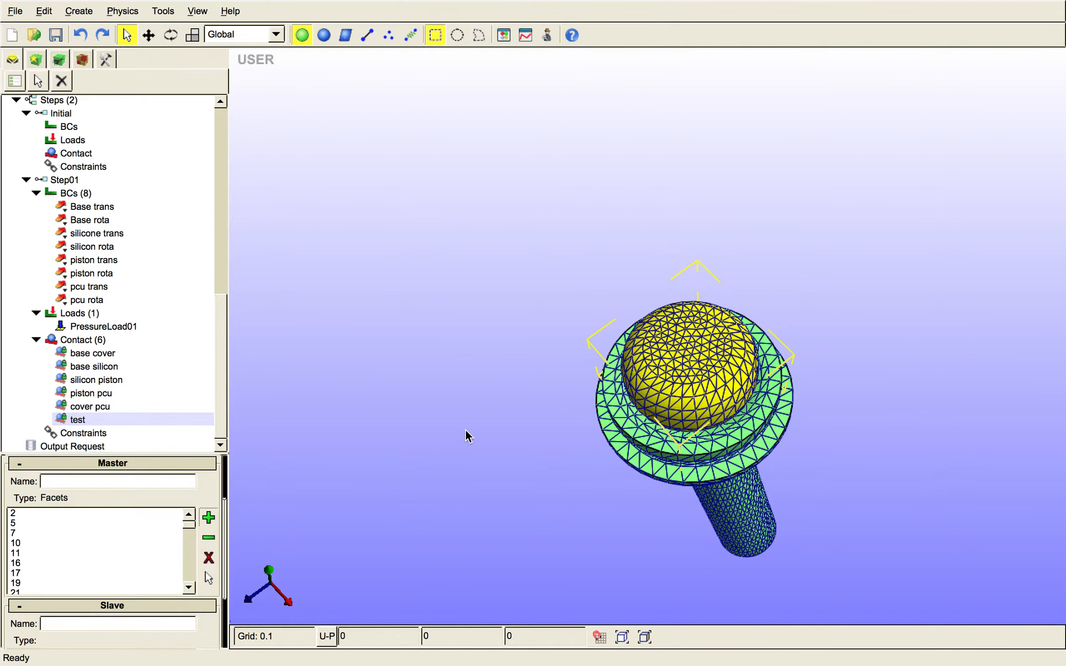
- Unhide the Mobile Piston in the model geometry
left_click_drag(215, 311, 220, 122)
left_click(74, 186)
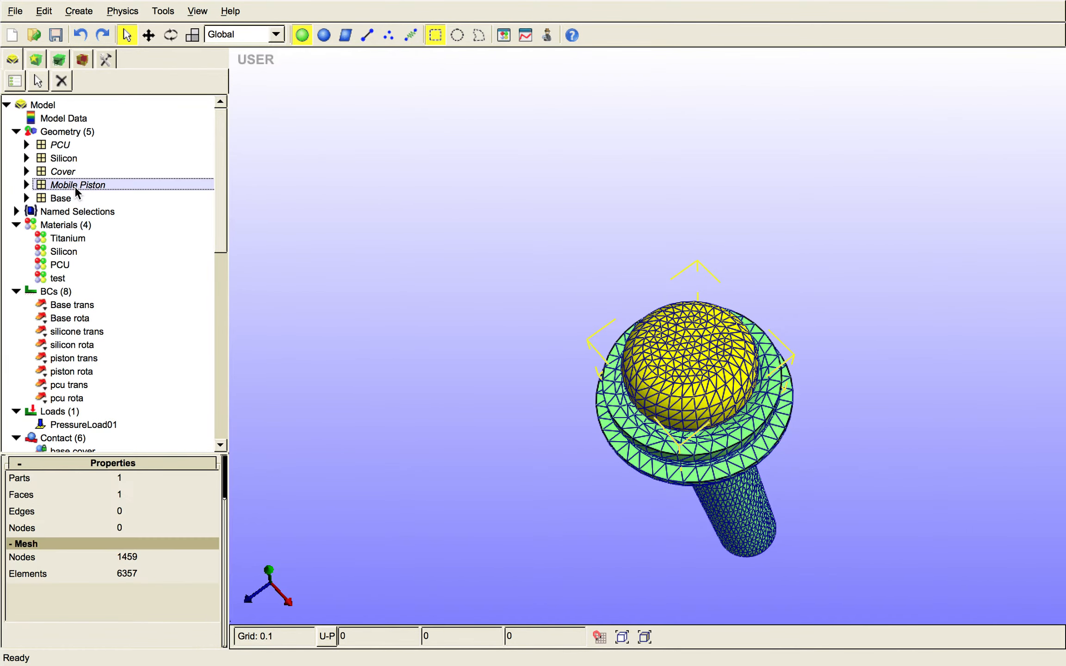
right_click(74, 186)
left_click(76, 226)
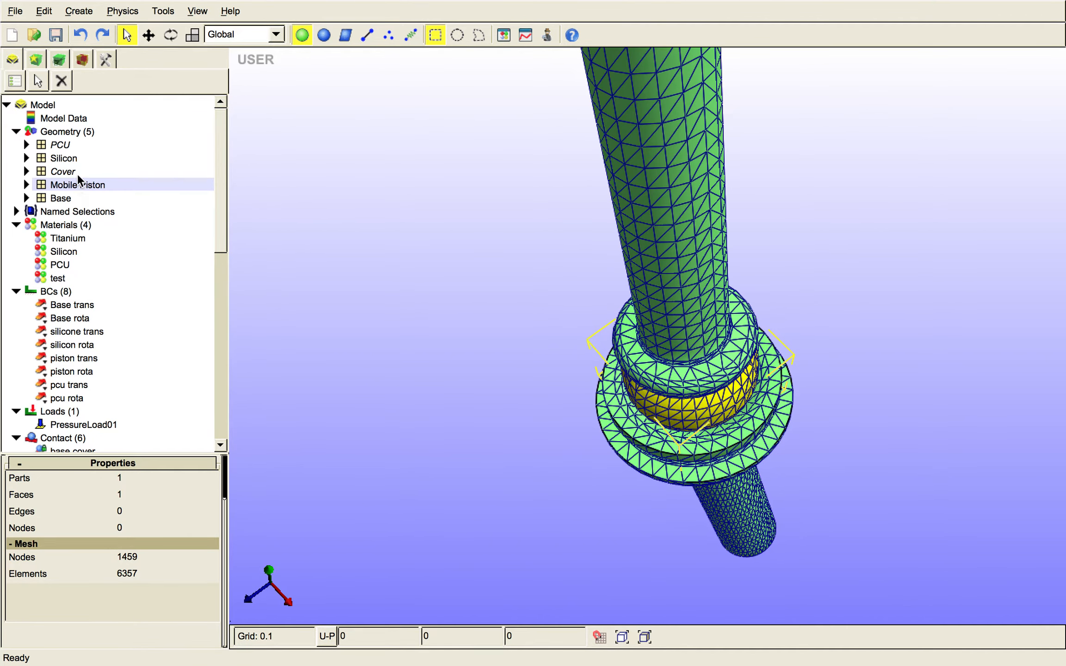
- Hide the Silicon and Base parts so only the Mobile Piston is shown
left_click(78, 143)
right_click(78, 144)
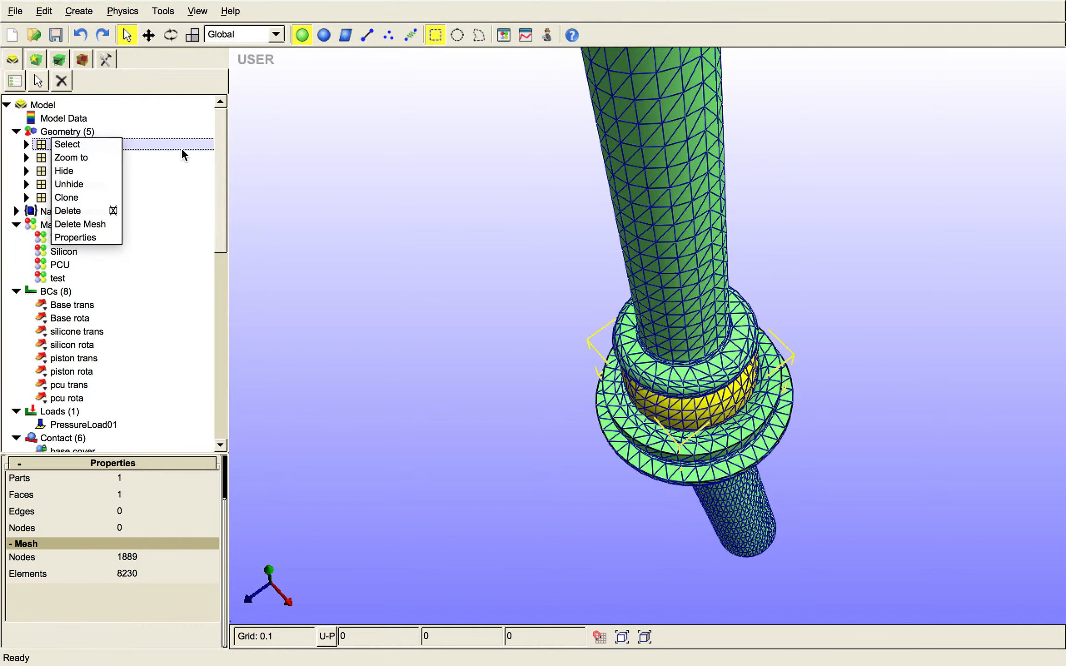
left_click(81, 154)
left_click(77, 157)
right_click(78, 158)
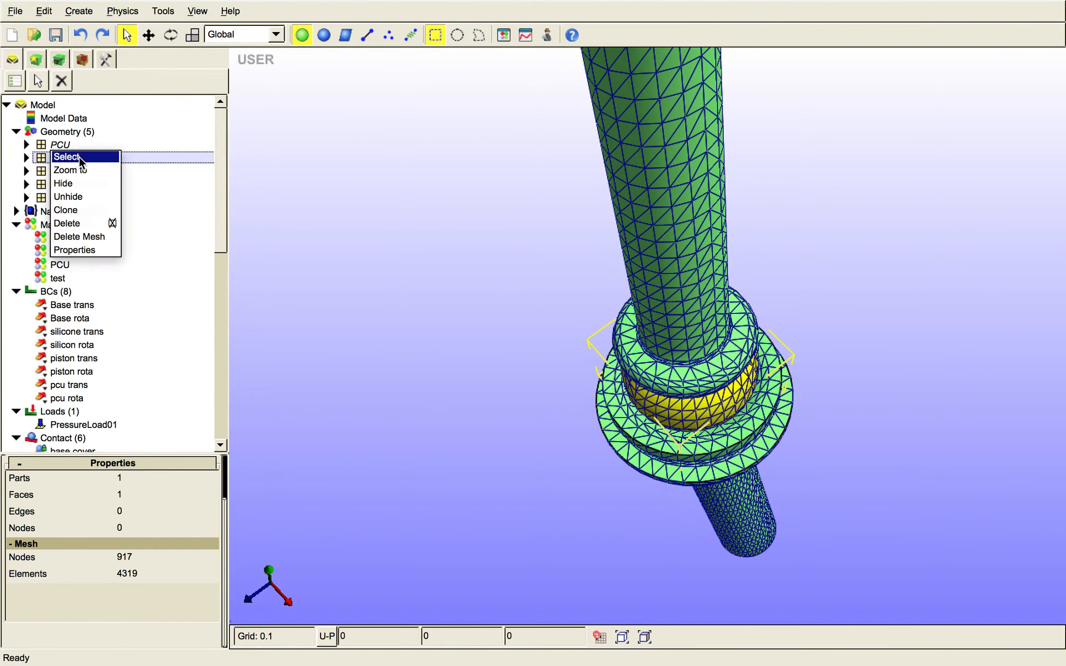
left_click(87, 184)
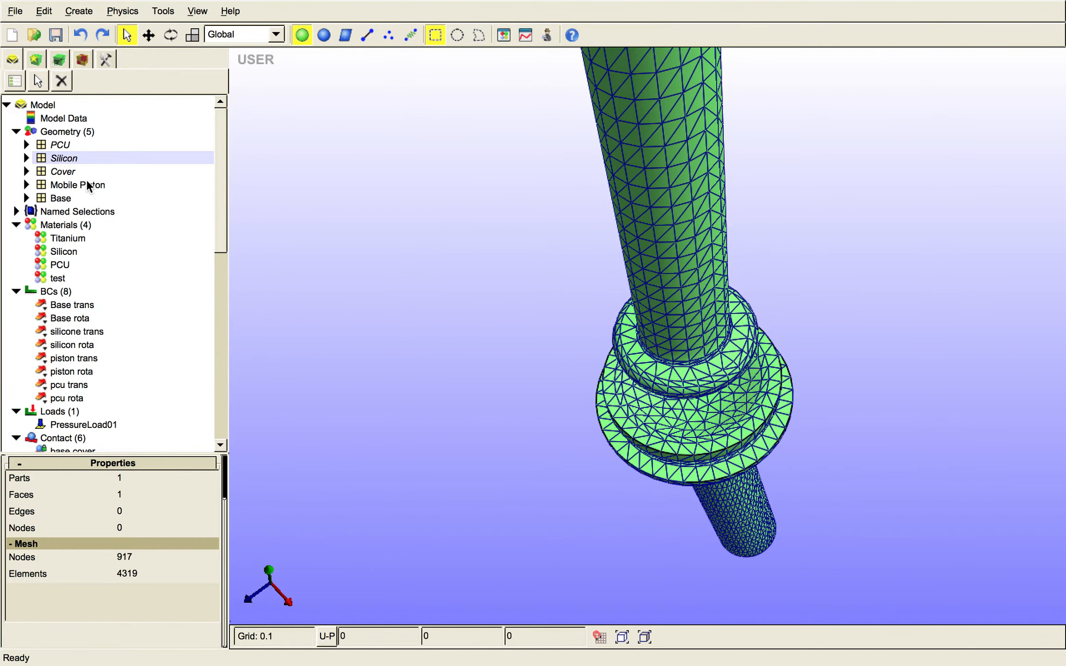
left_click(65, 197)
right_click(64, 197)
left_click(70, 223)
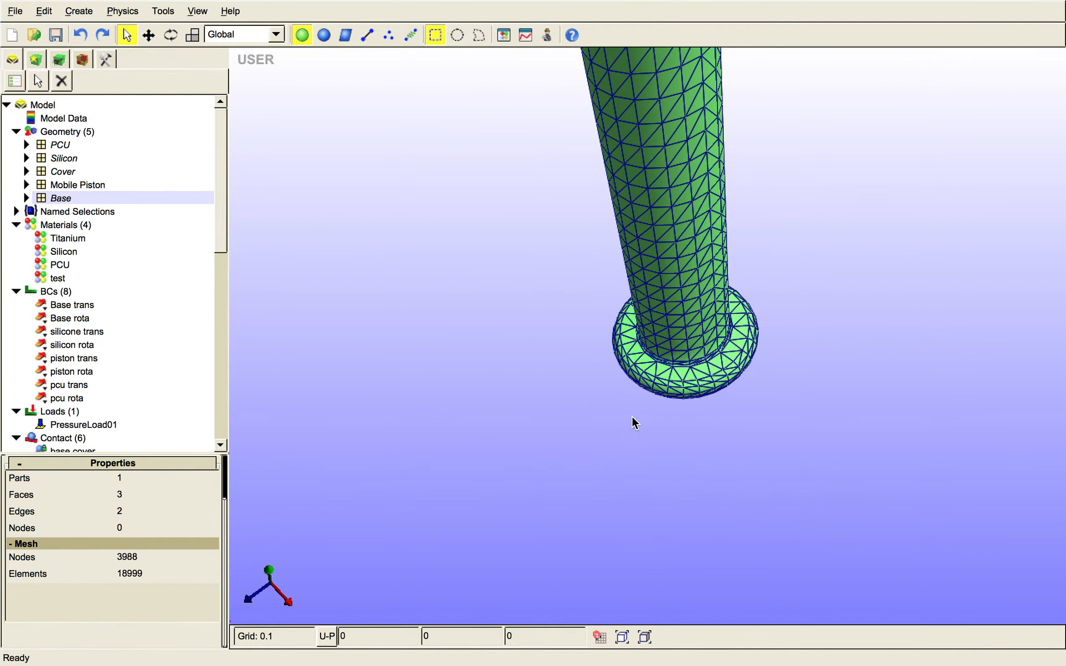
left_click_drag(635, 422, 614, 333)
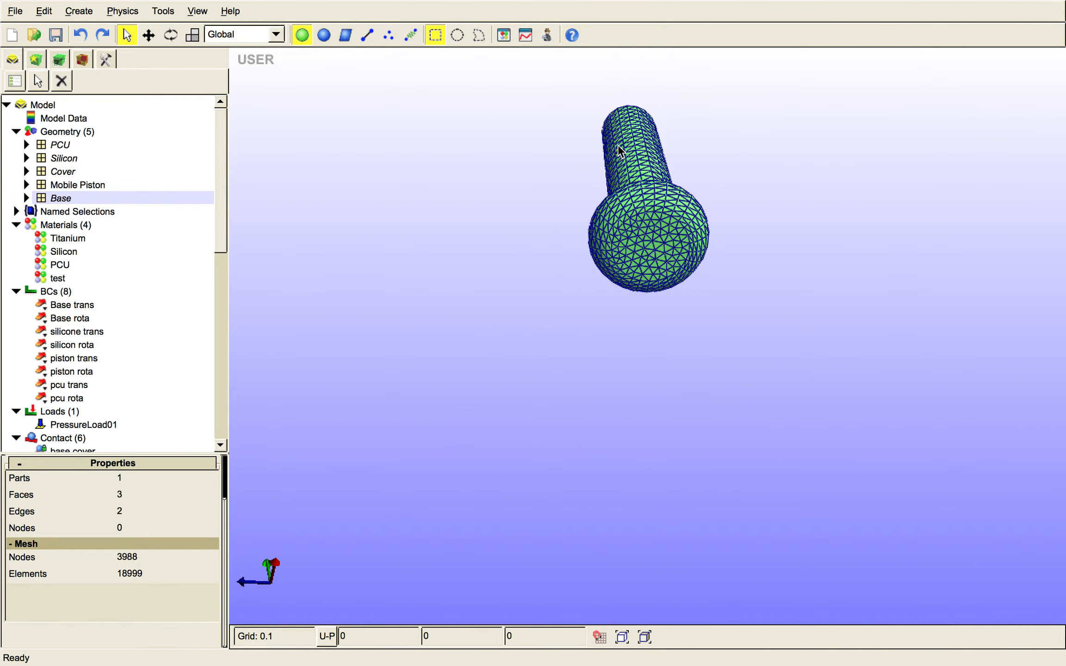
left_click(82, 60)
left_click(679, 202)
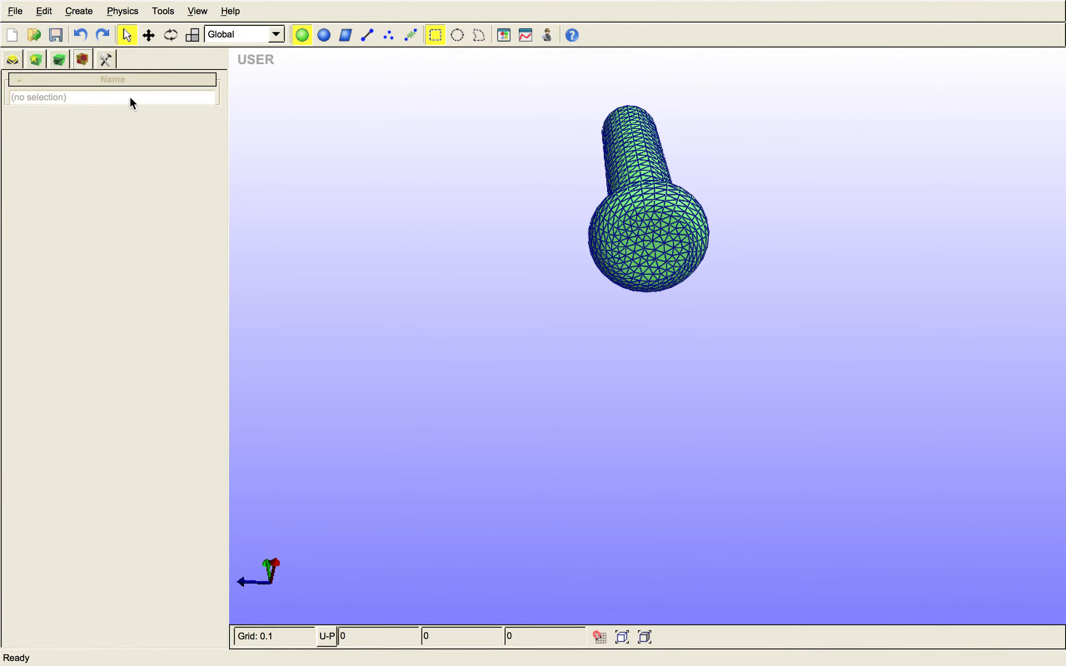
left_click(13, 60)
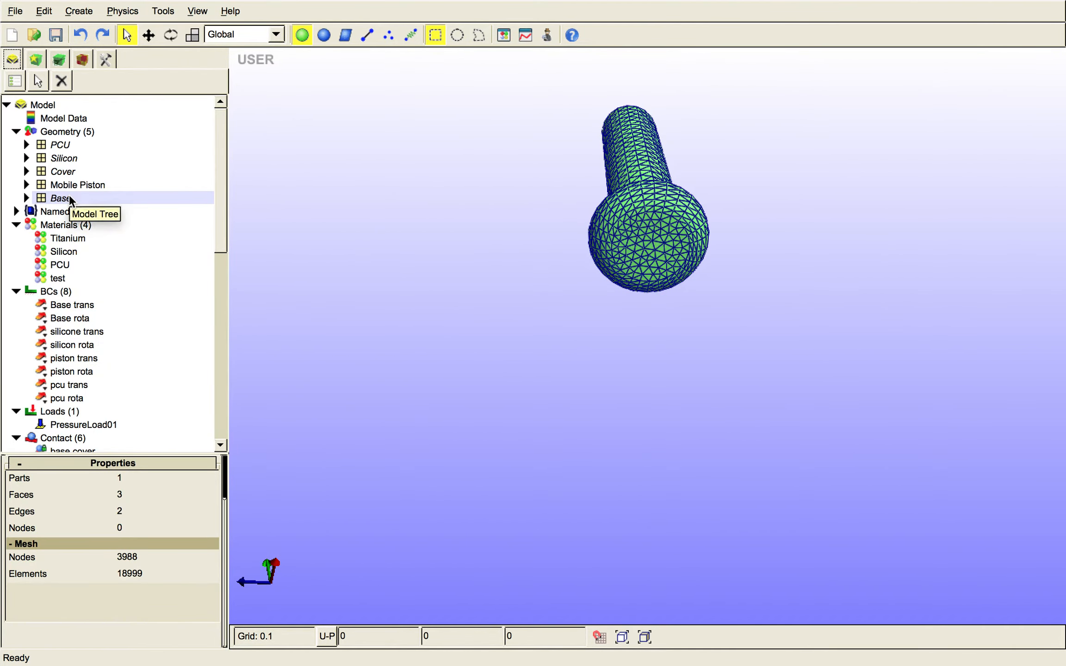
- Select the Mobile Piston, turn on face selection and select the faces on the underside of its head
left_click(78, 187)
right_click(78, 186)
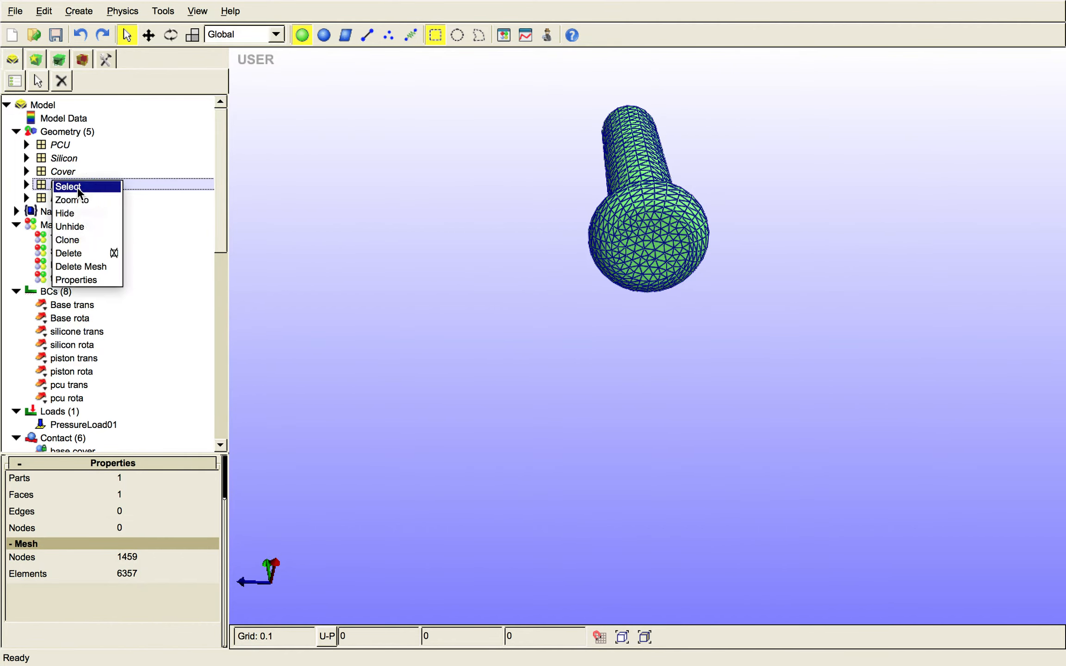
left_click(77, 187)
left_click(81, 58)
left_click(73, 138)
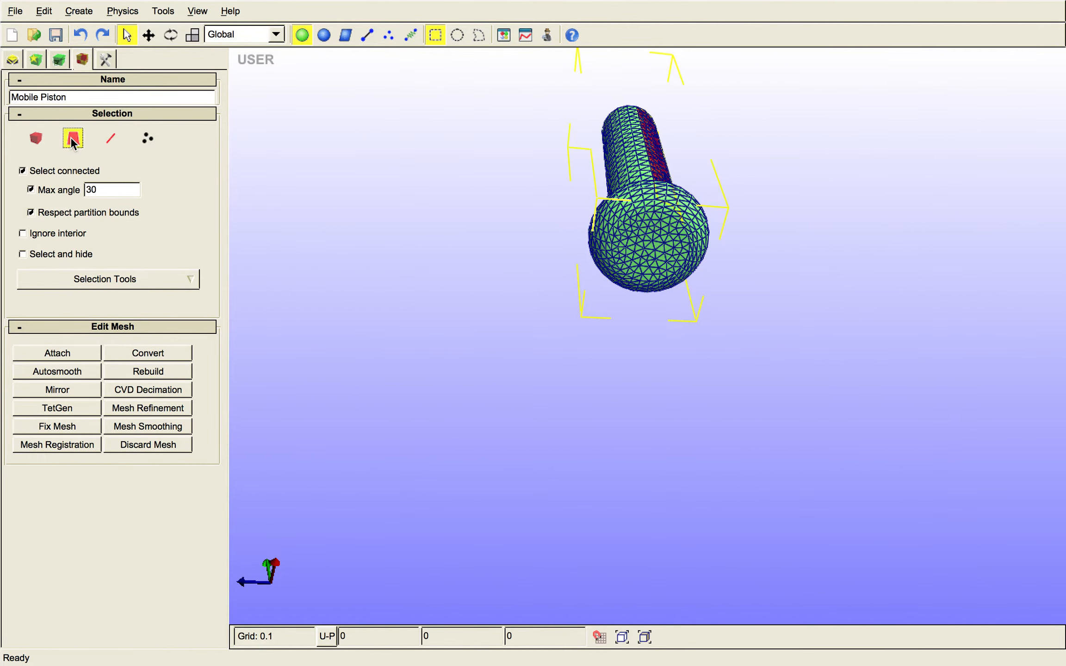
left_click(578, 236)
middle_click_drag(489, 205, 460, 245)
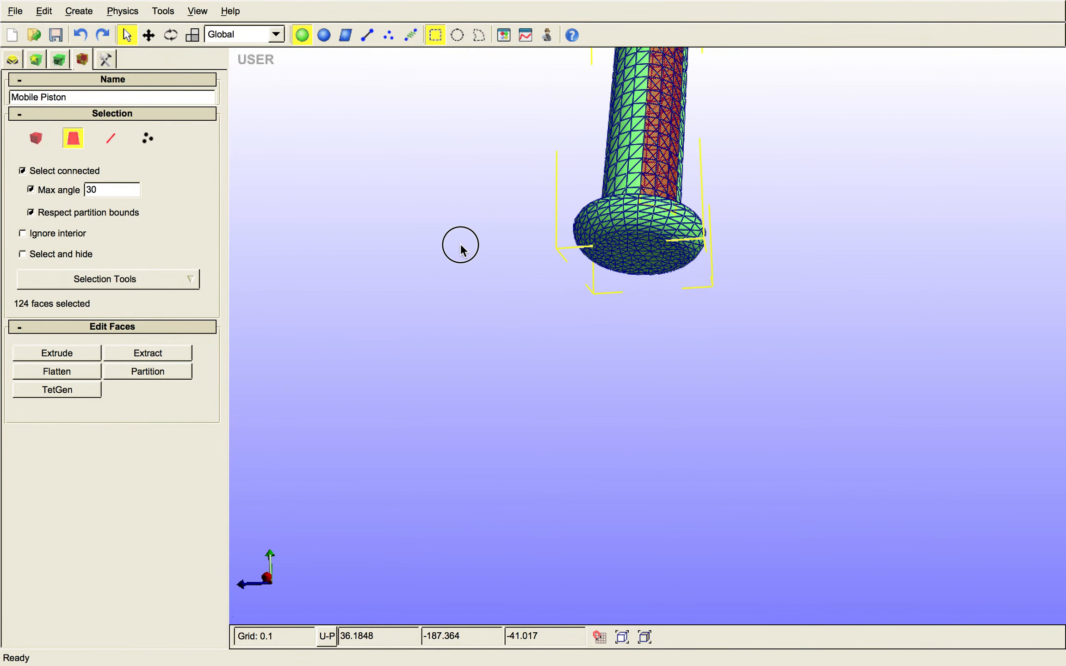
left_click(600, 254)
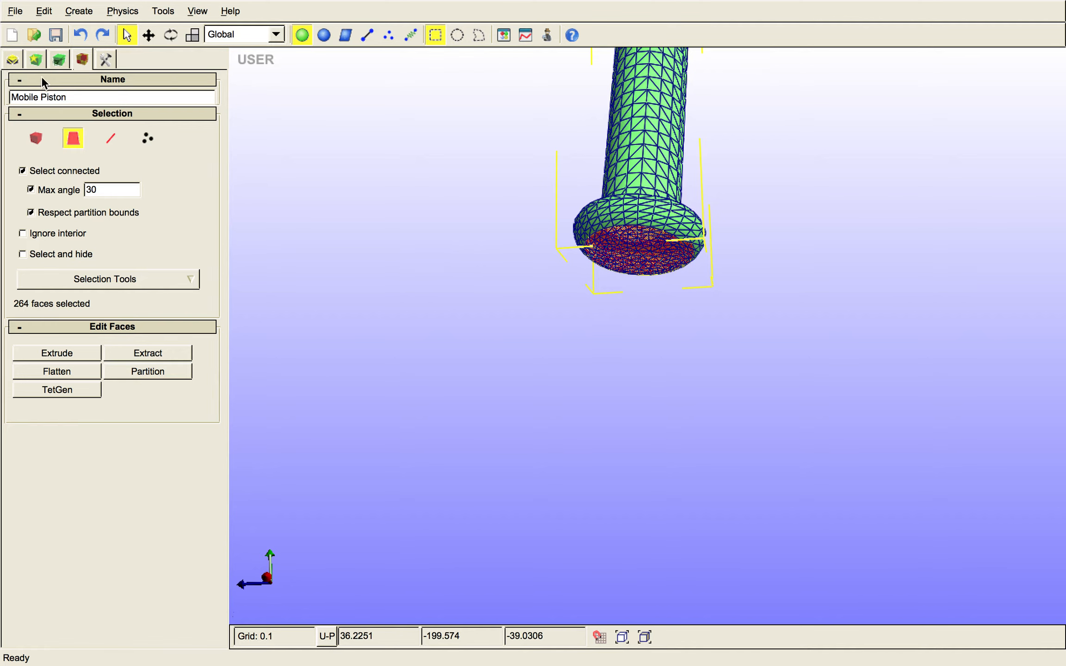
- Add the selected Mobile Piston faces as the test contact's slave in Step01 and clear the selection
left_click(12, 59)
left_click_drag(220, 249, 220, 447)
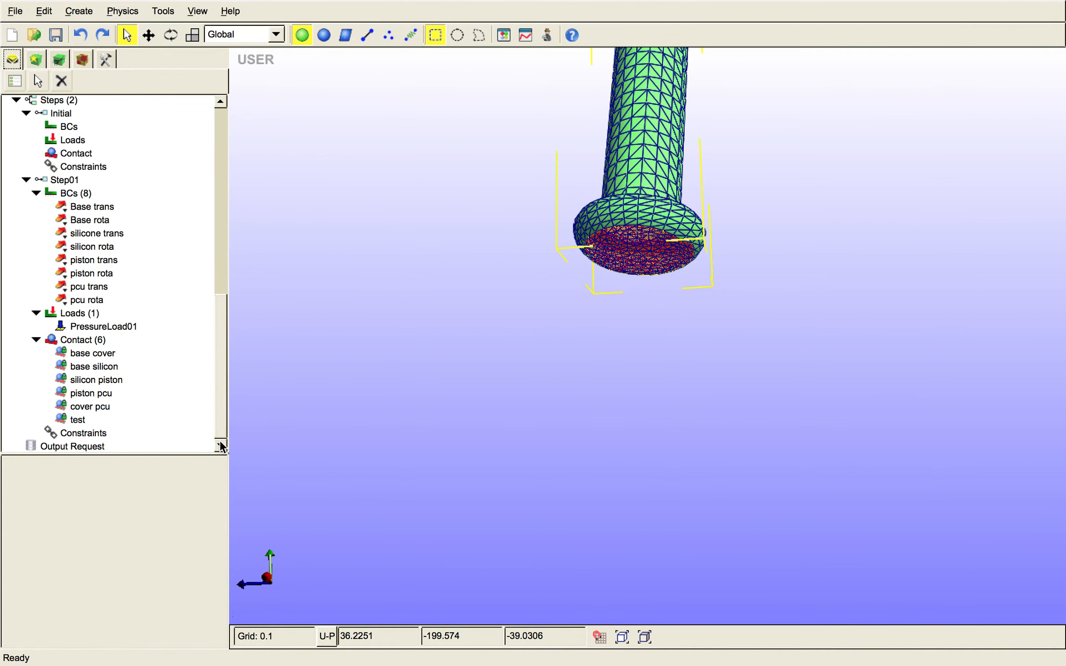
left_click(84, 420)
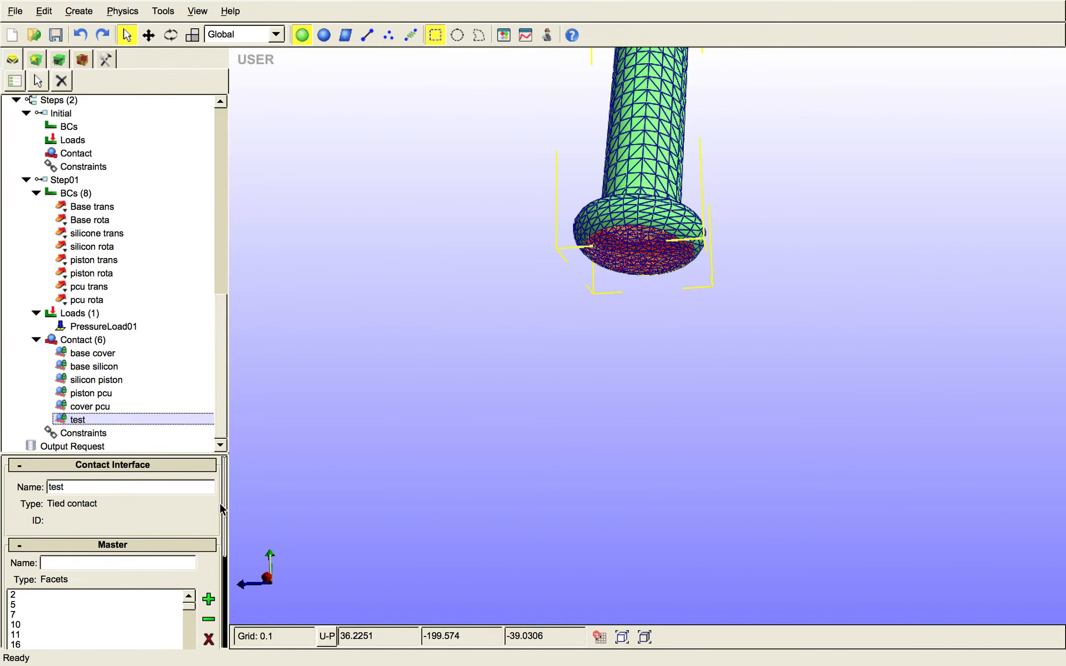
left_click_drag(226, 533, 226, 613)
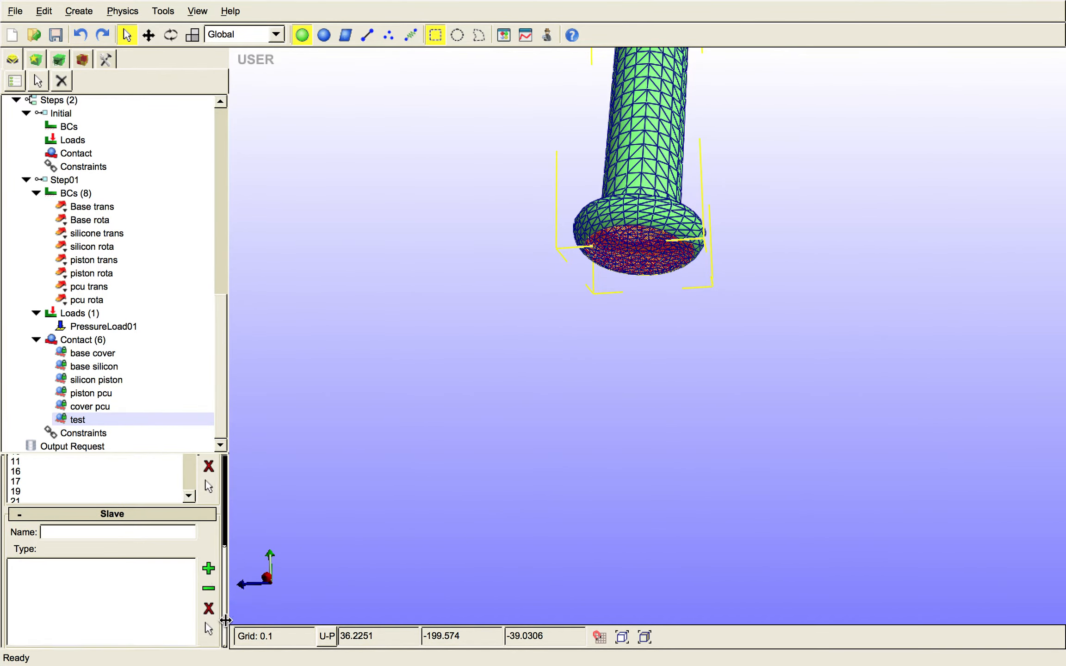
left_click(210, 567)
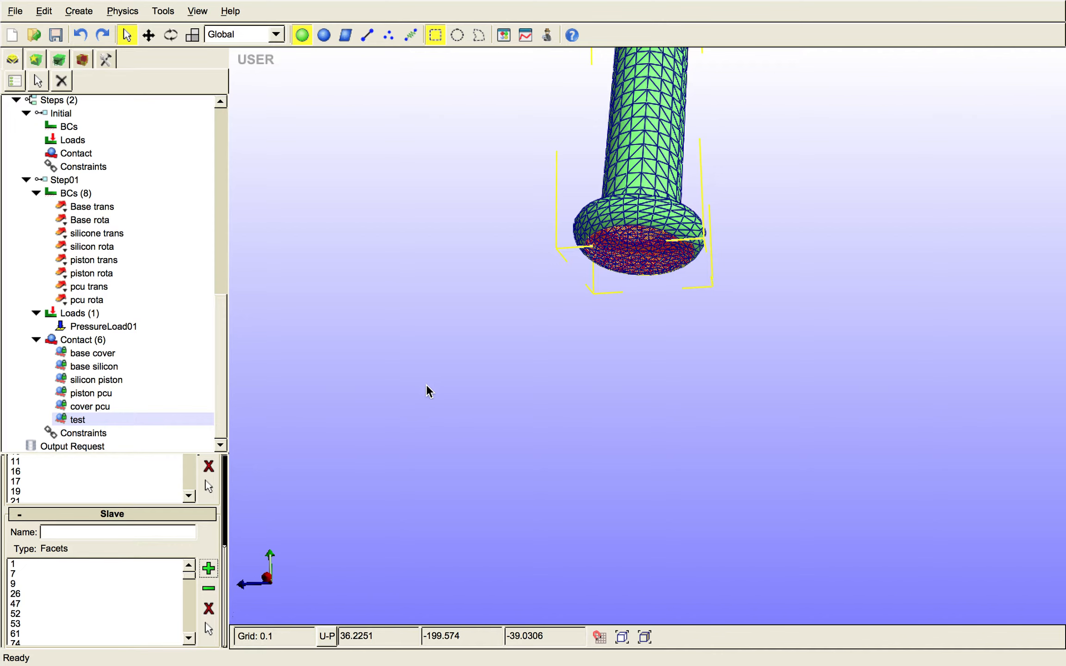
left_click(503, 307)
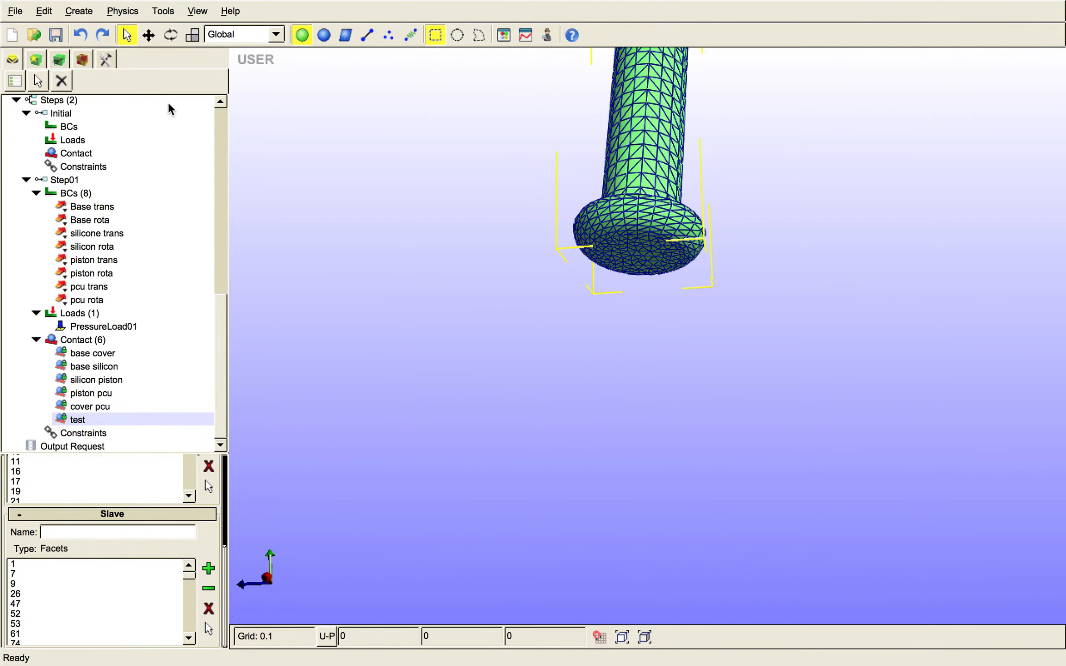
- Unhide the Base part in the model geometry
left_click_drag(219, 302, 224, 132)
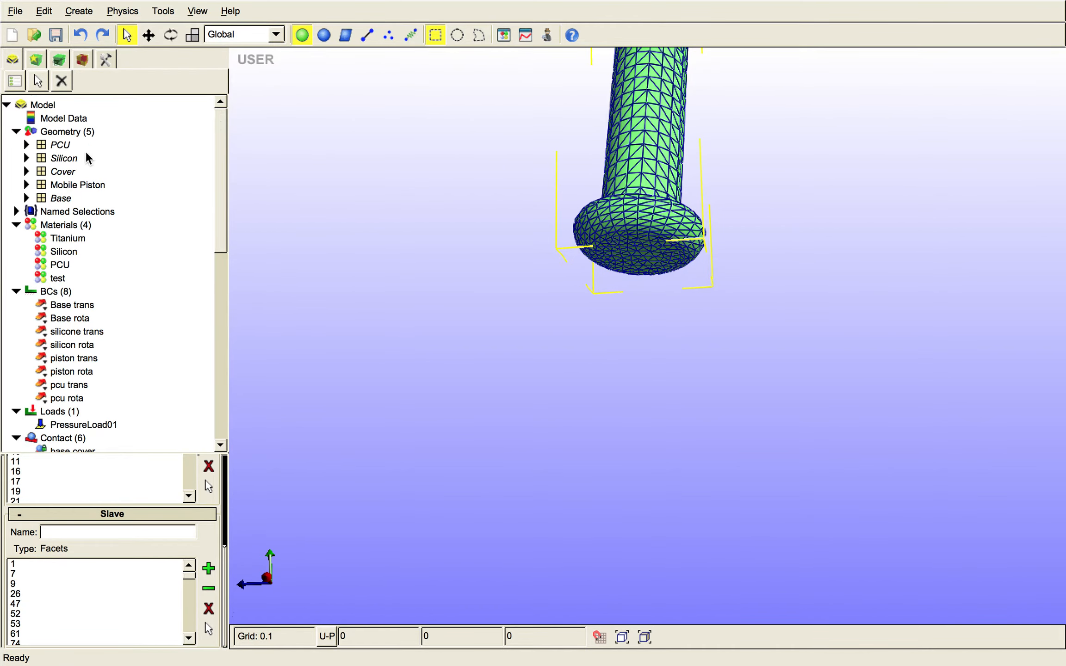
left_click(68, 198)
right_click(69, 198)
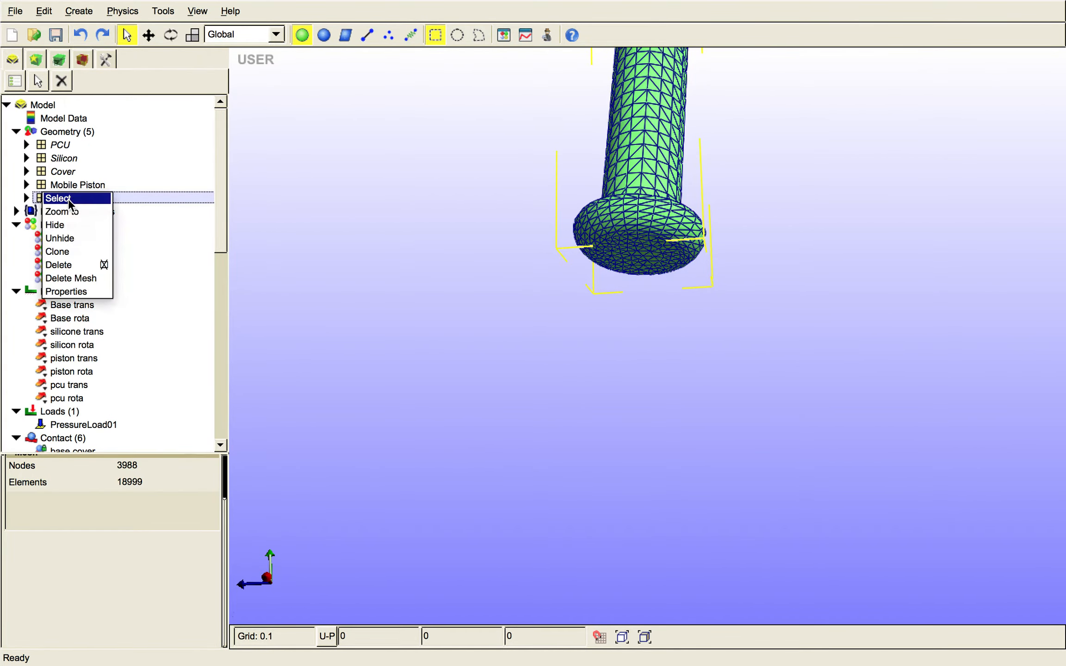
left_click(74, 238)
left_click_drag(223, 181, 210, 416)
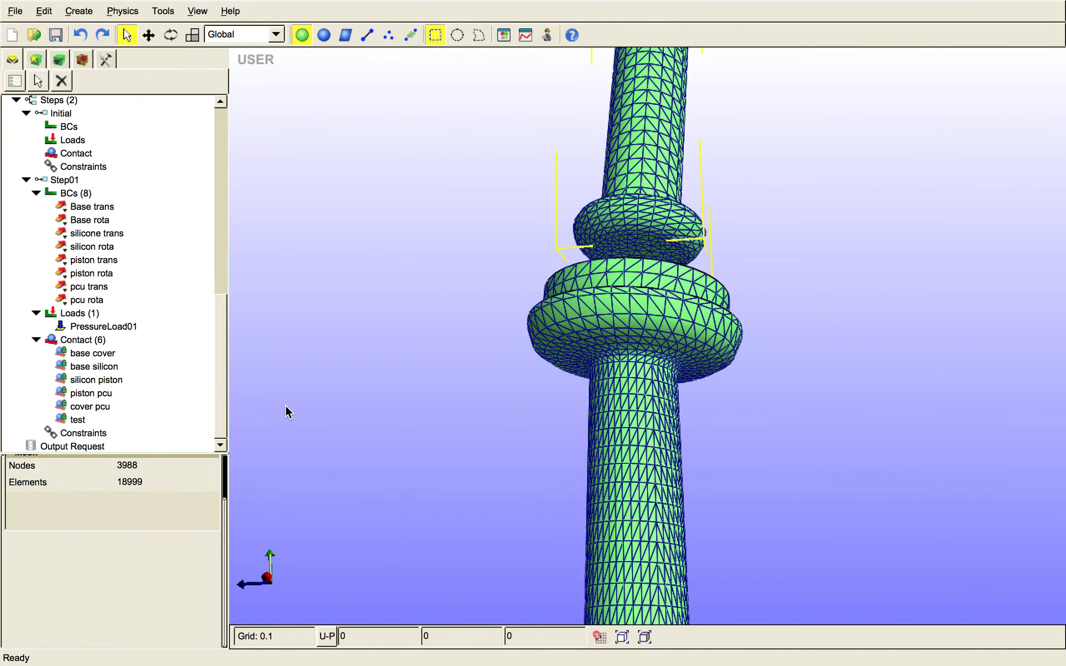
left_click(82, 316)
right_click(79, 314)
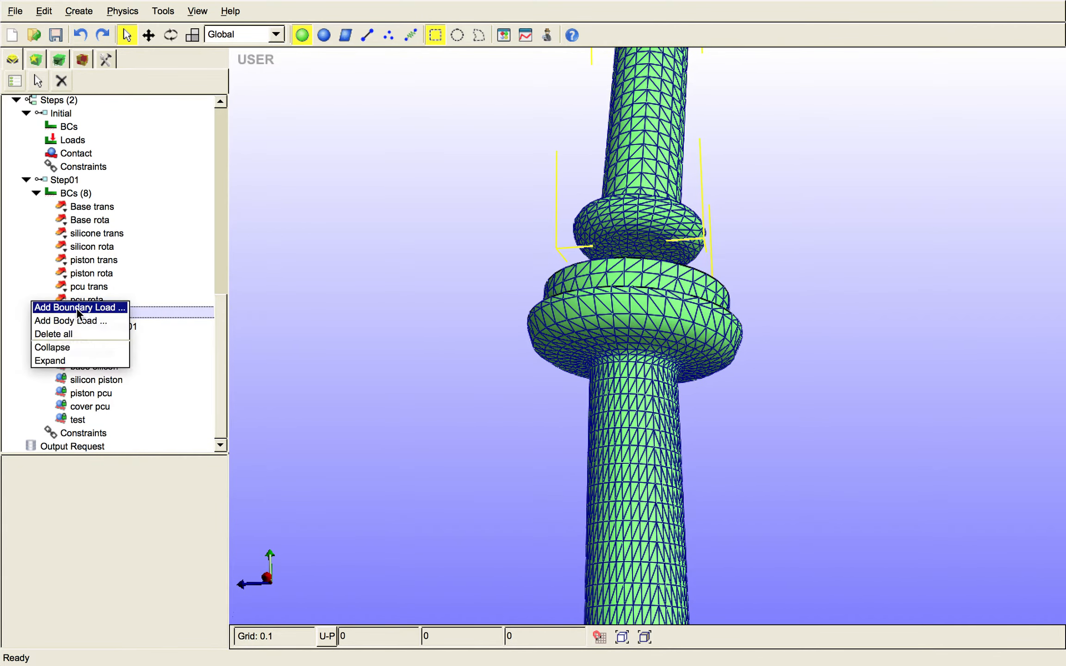
left_click(96, 308)
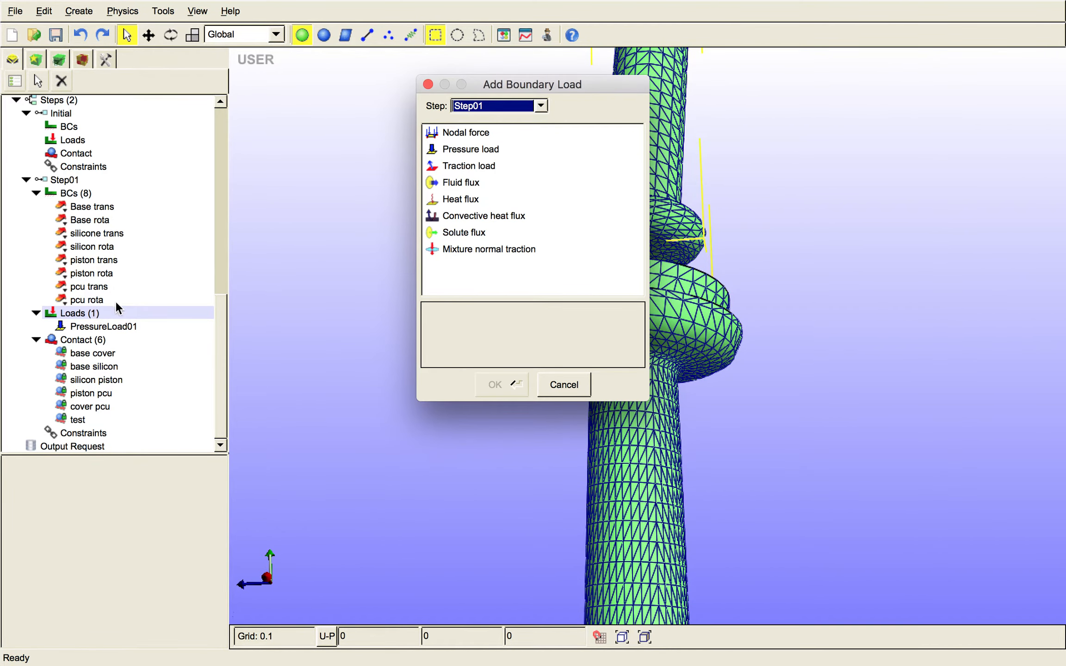
left_click(563, 385)
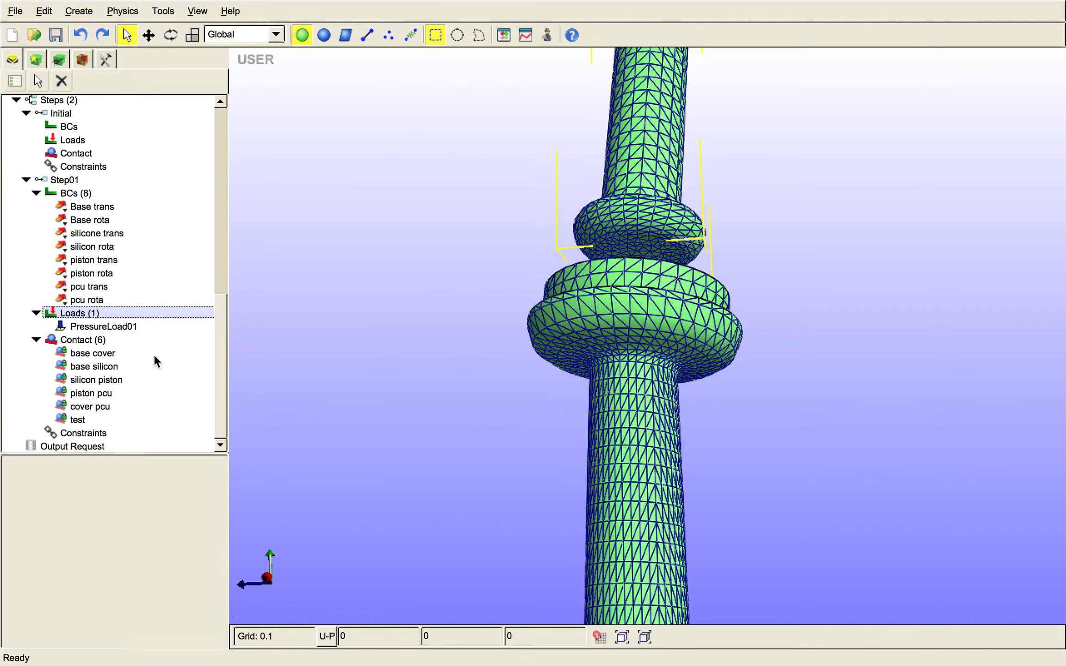
- Add a nonlinear pressure load with a load scale factor of 1 to Step01
right_click(111, 315)
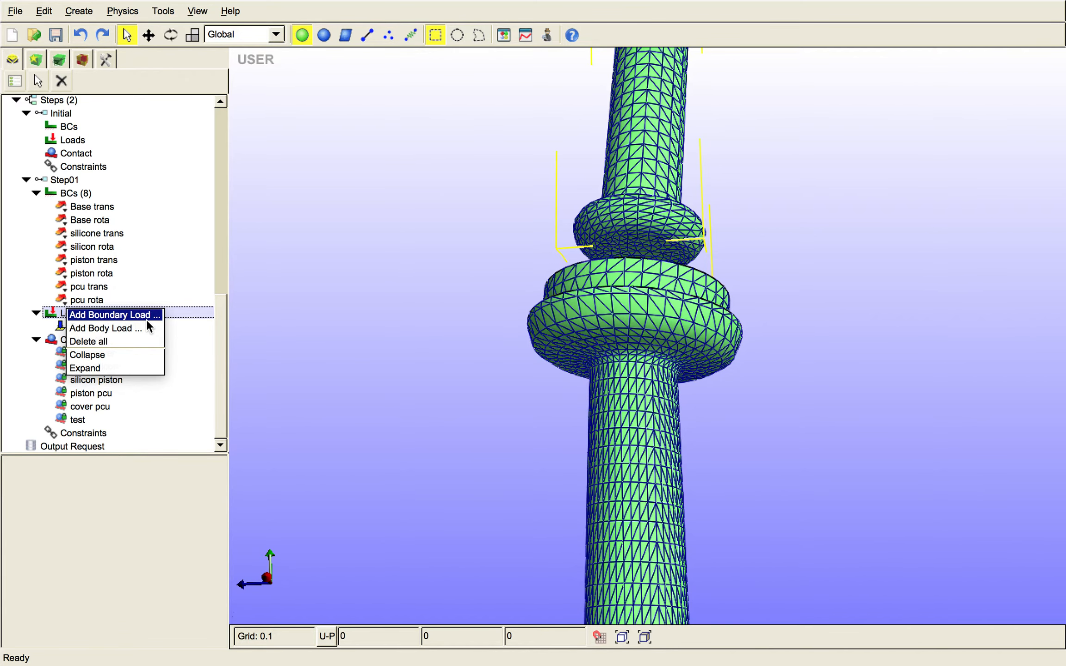
left_click(147, 319)
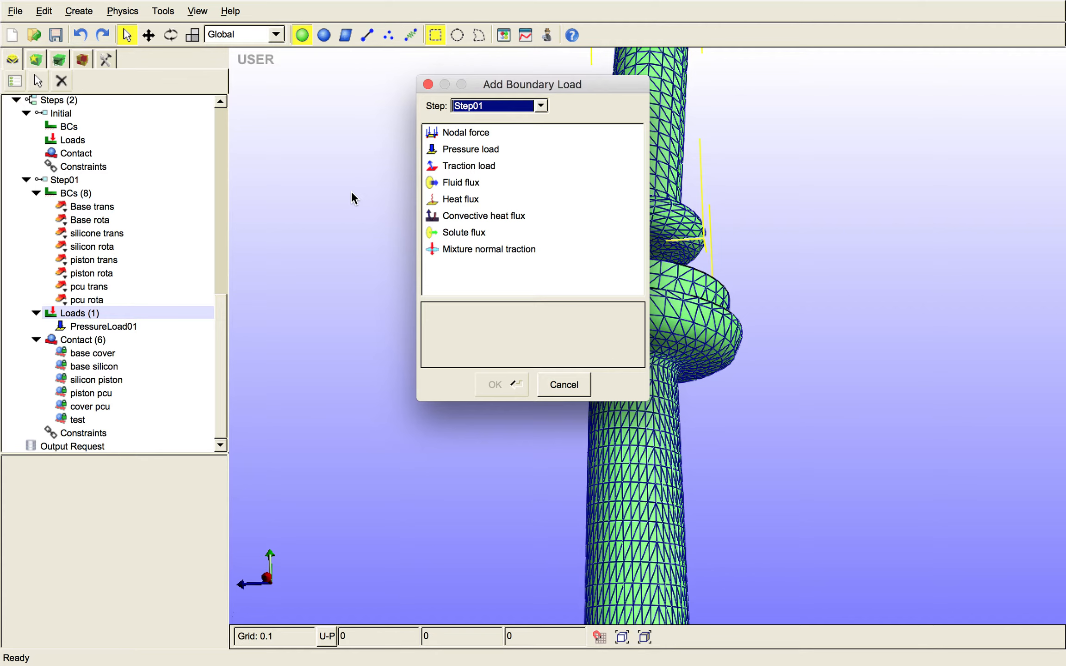
left_click(492, 149)
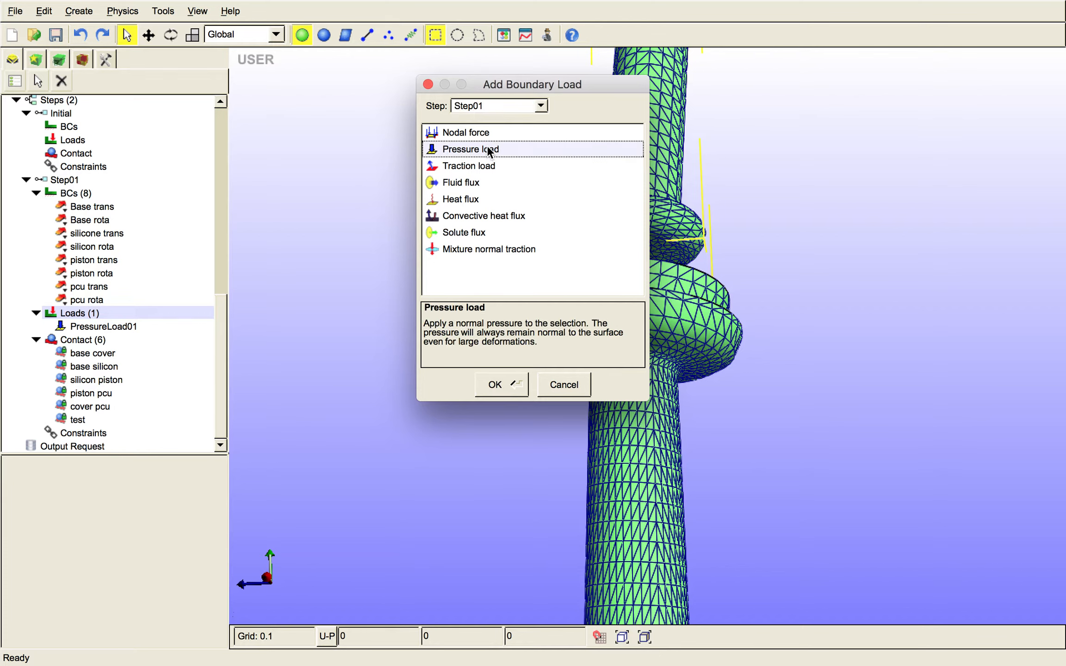
left_click(500, 386)
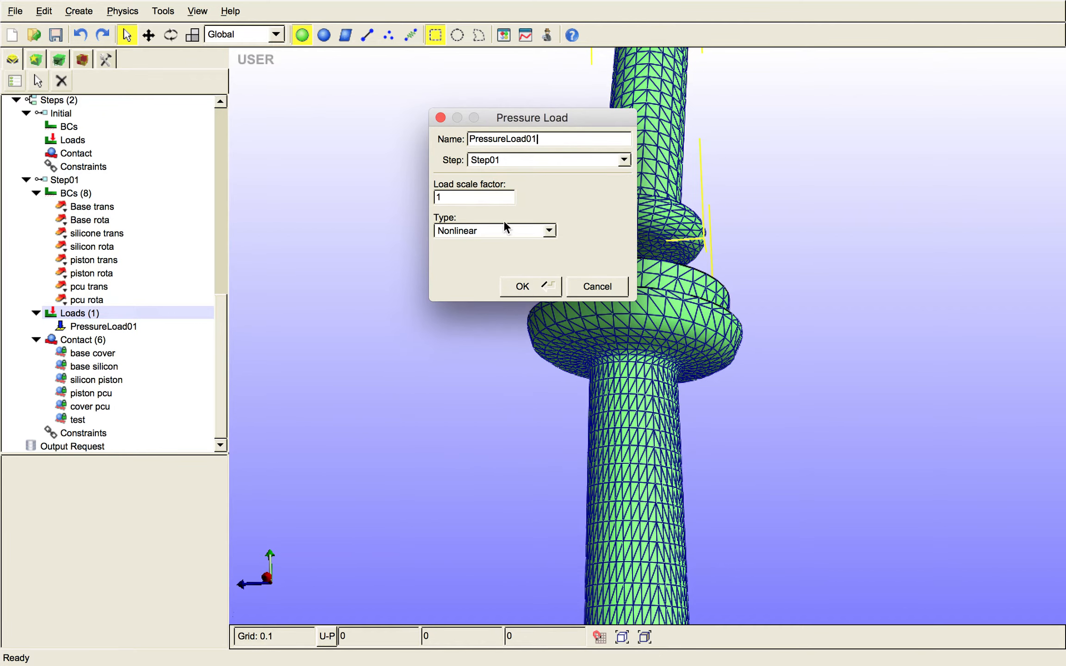
left_click(488, 197)
left_click(522, 287)
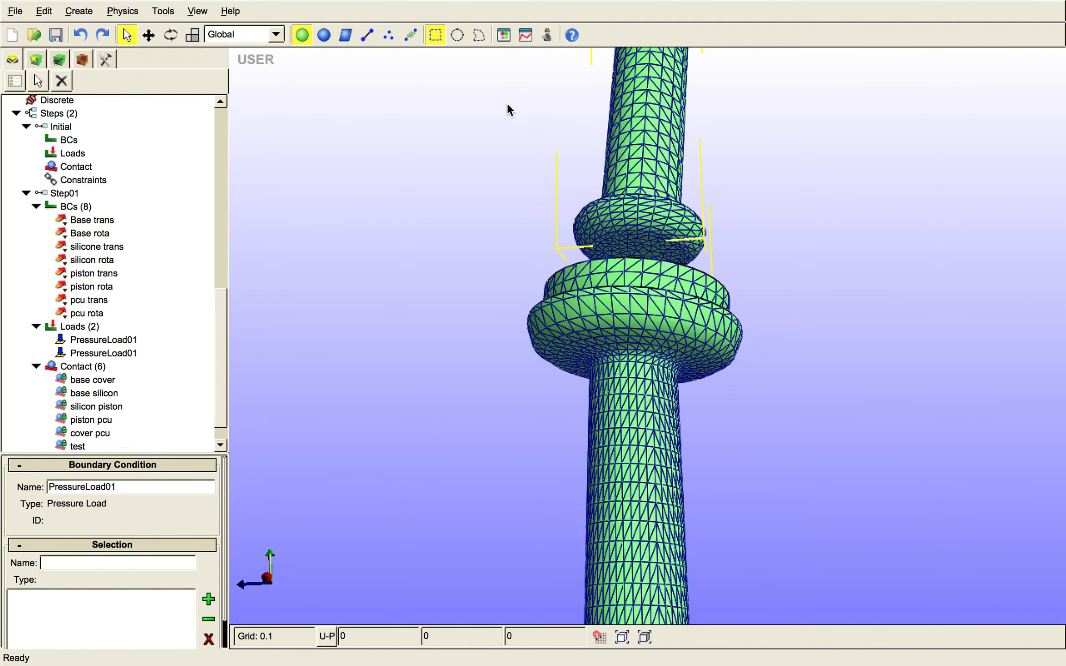
- Open the new pressure load's value curve in the Curve Editor and set its end point to time 1 and value 20
left_click(525, 35)
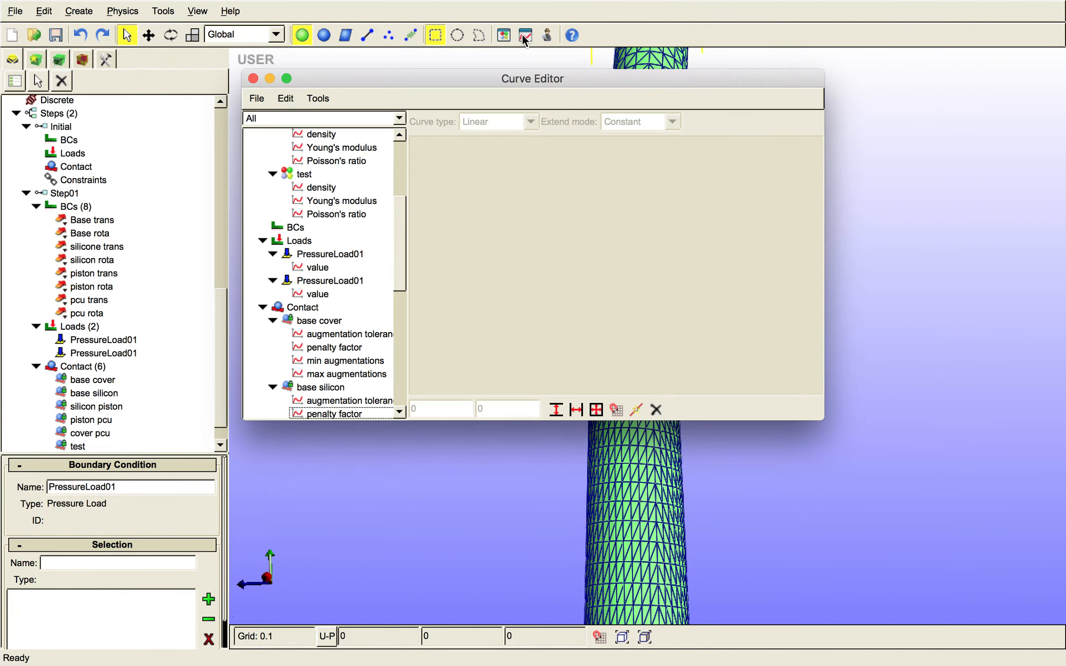
left_click(317, 294)
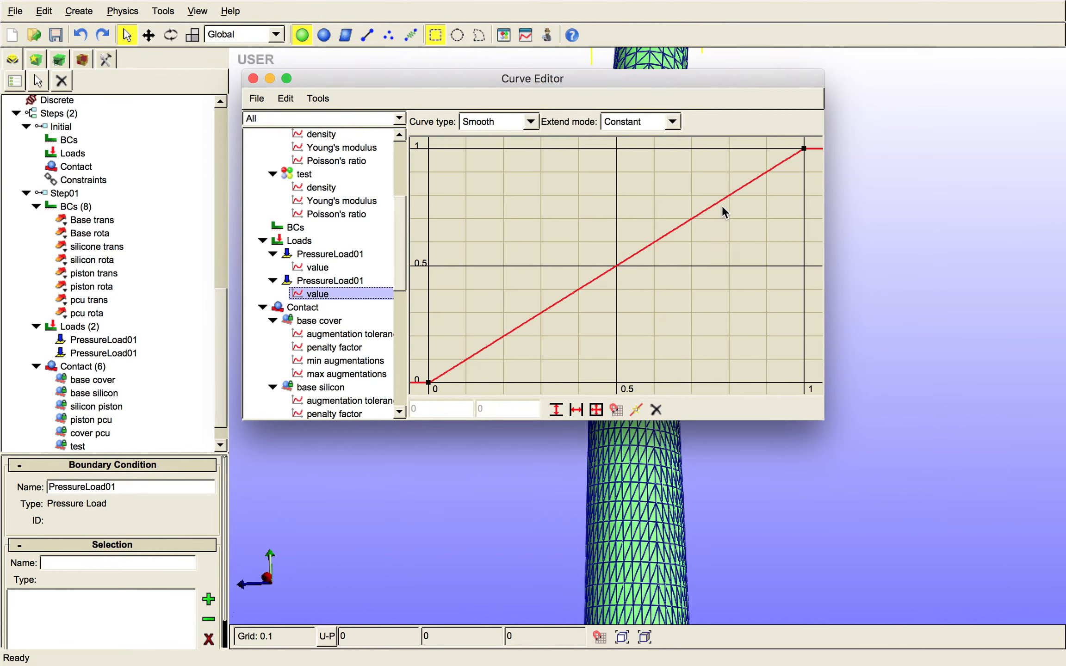
left_click_drag(804, 150, 703, 204)
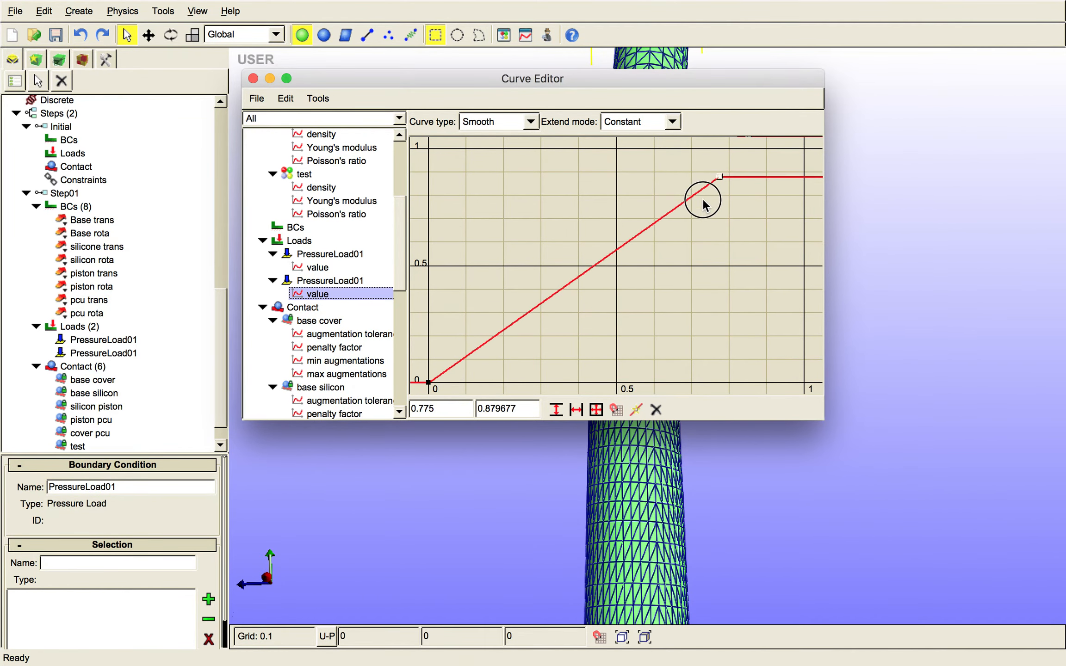
double_click(519, 408)
key("BackSpace")
key("BackSpace")
key("BackSpace")
type("20")
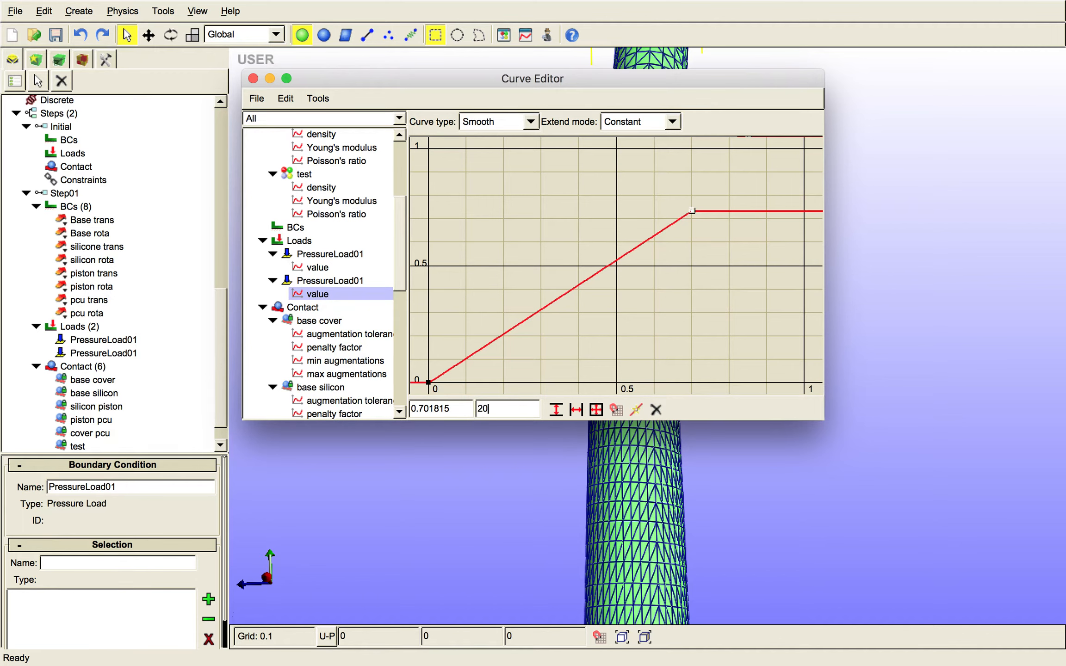
left_click(448, 409)
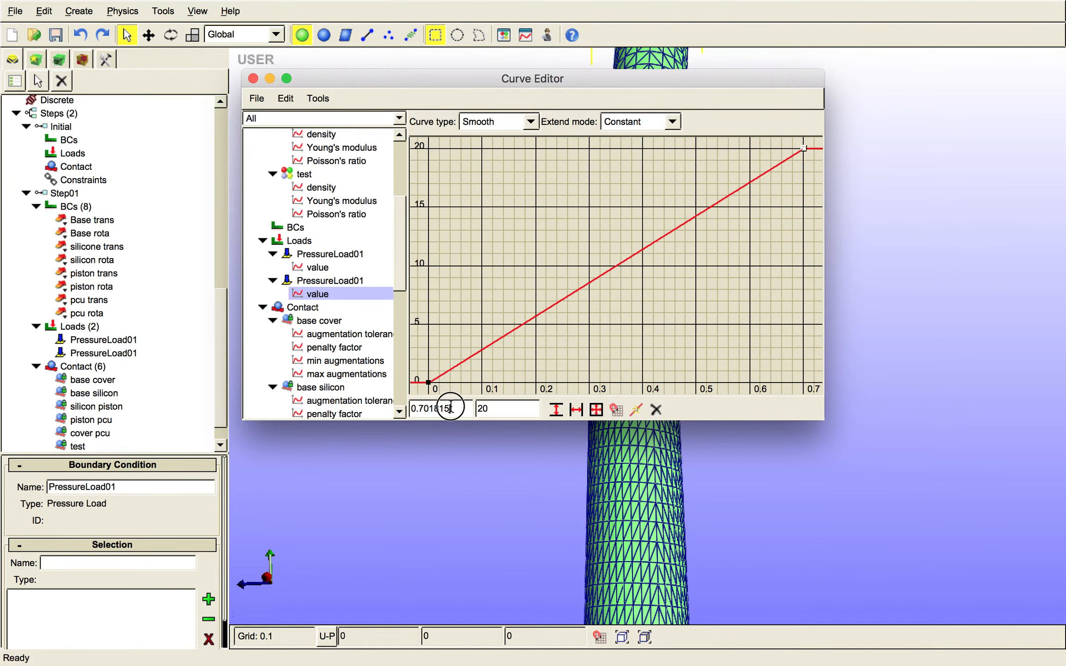
key("BackSpace")
key("BackSpace")
key("BackSpace")
key("BackSpace")
key("BackSpace")
key("BackSpace")
key("BackSpace")
key("BackSpace")
type("1")
key("Tab")
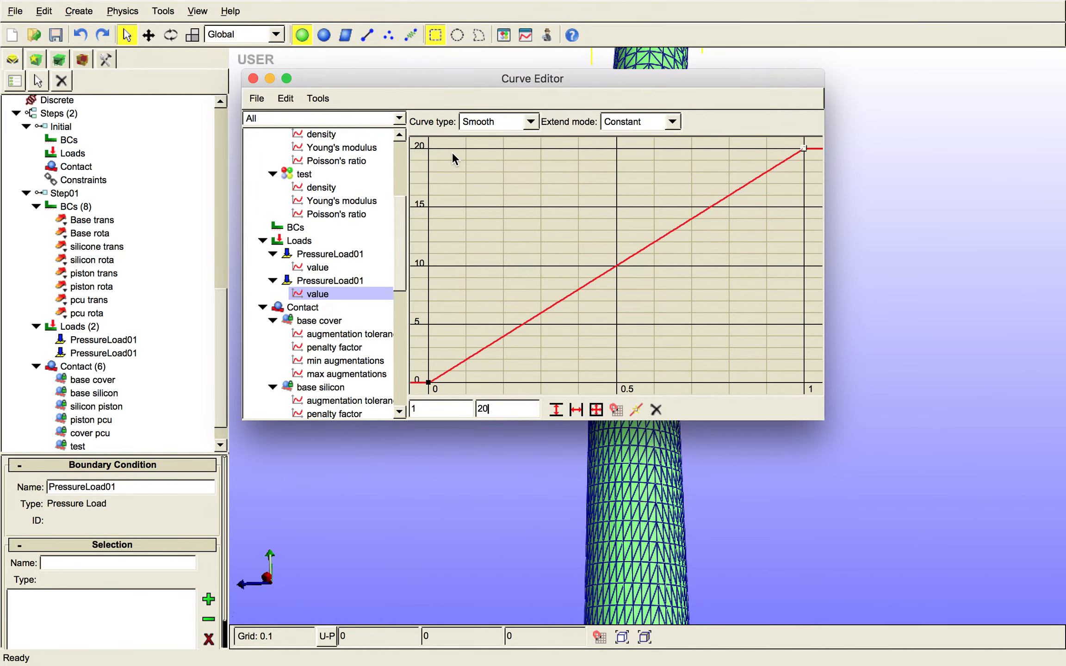
- Set the pressure load curve's type to Linear and its extend mode to Repeat
left_click(526, 123)
left_click(524, 108)
left_click(524, 114)
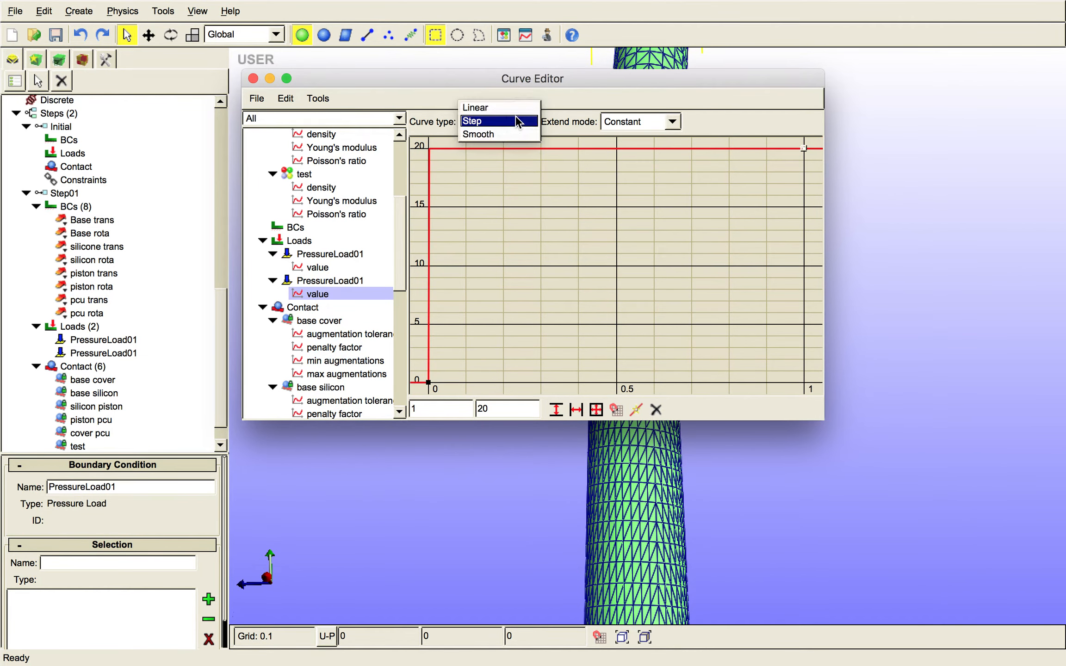
left_click(522, 108)
left_click(647, 124)
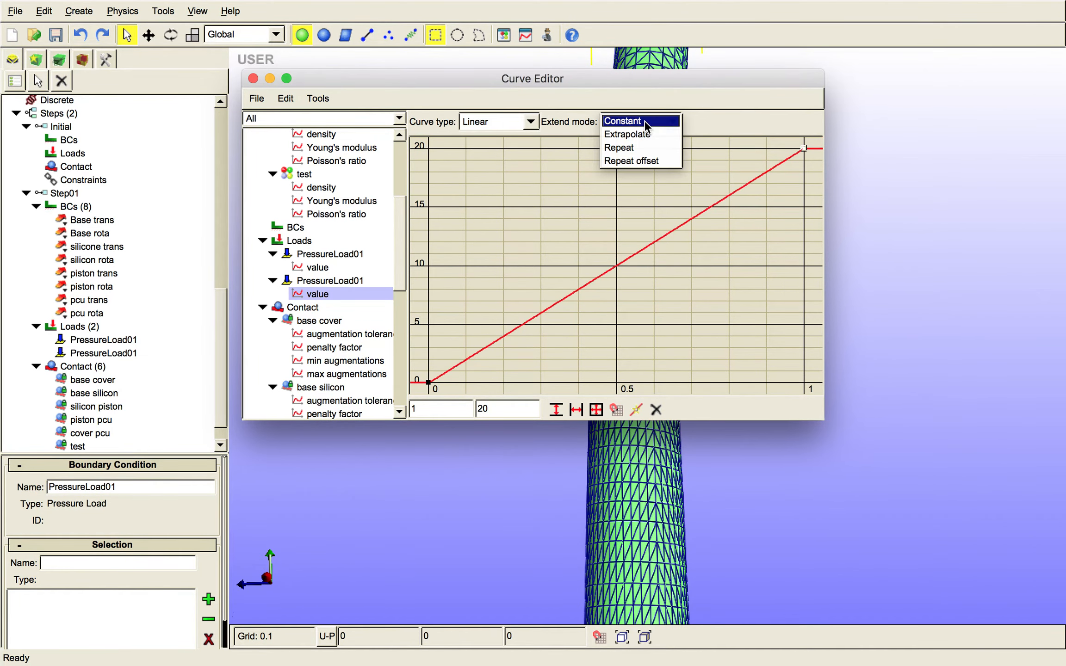
left_click(643, 148)
right_click_drag(715, 294, 671, 305)
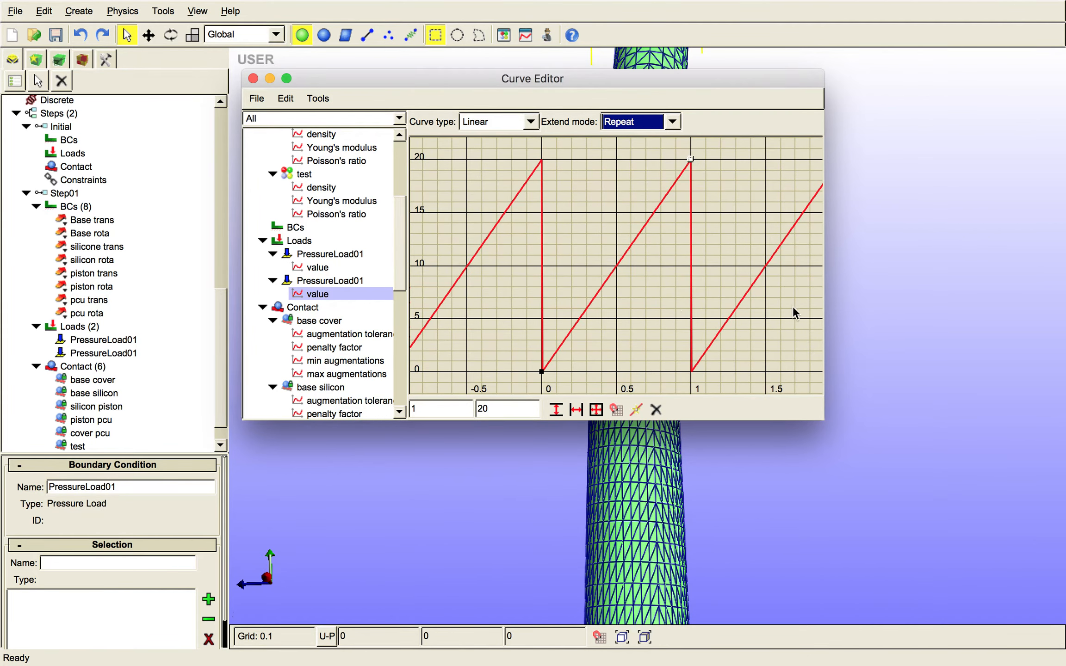
right_click_drag(768, 309, 738, 310)
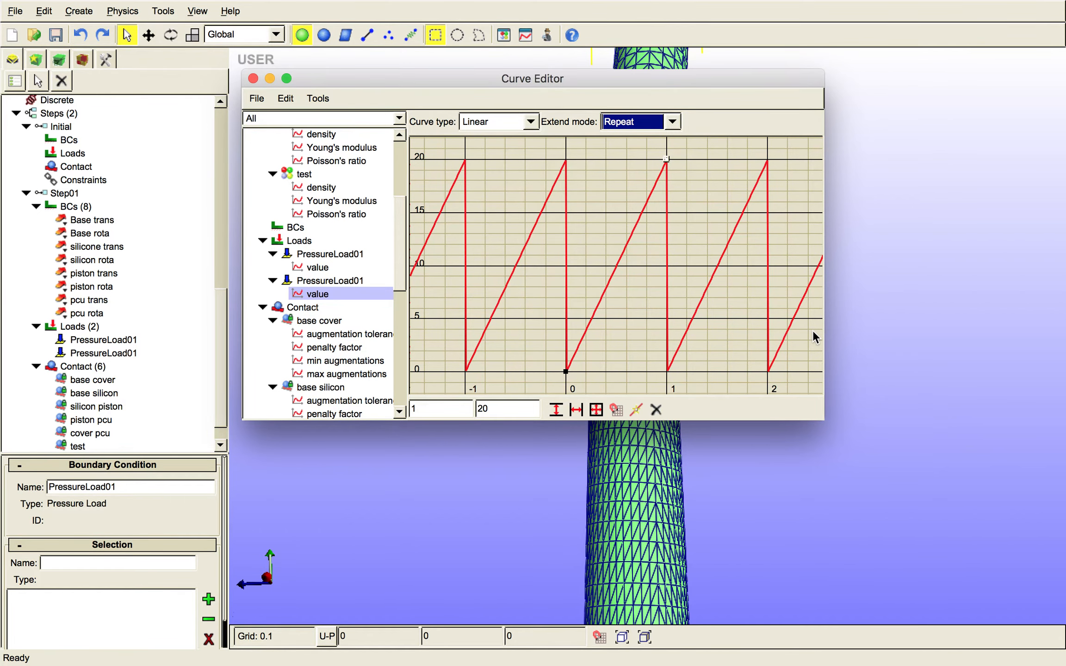
right_click_drag(813, 329, 772, 330)
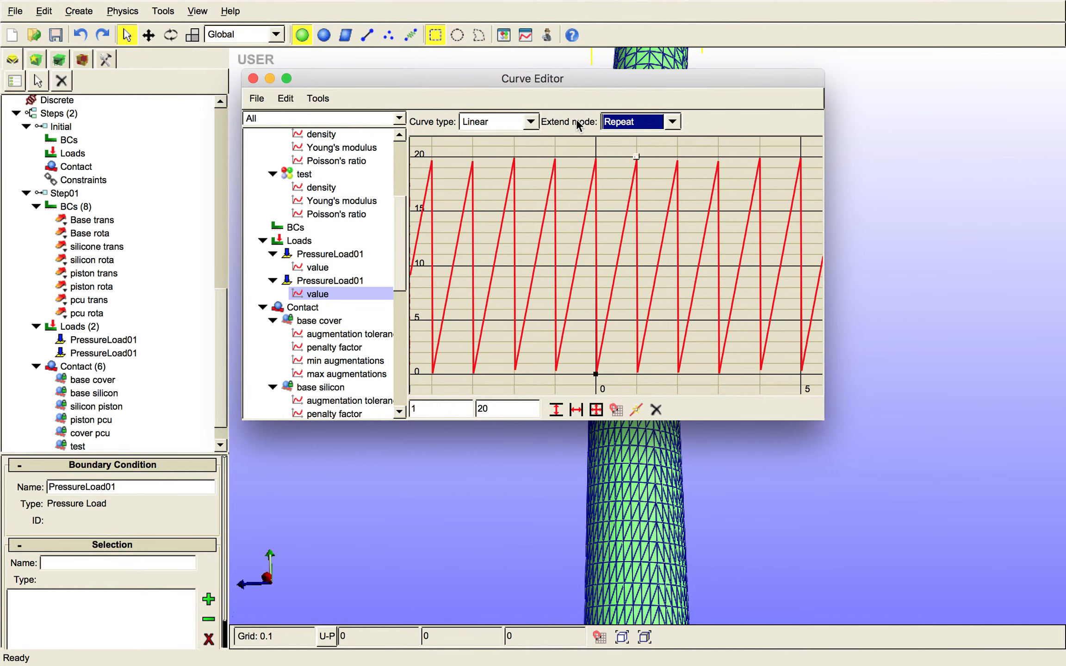
- Change the pressure load curve's type to Smooth and its extend mode to Extrapolate
left_click(519, 123)
left_click(507, 147)
left_click(507, 123)
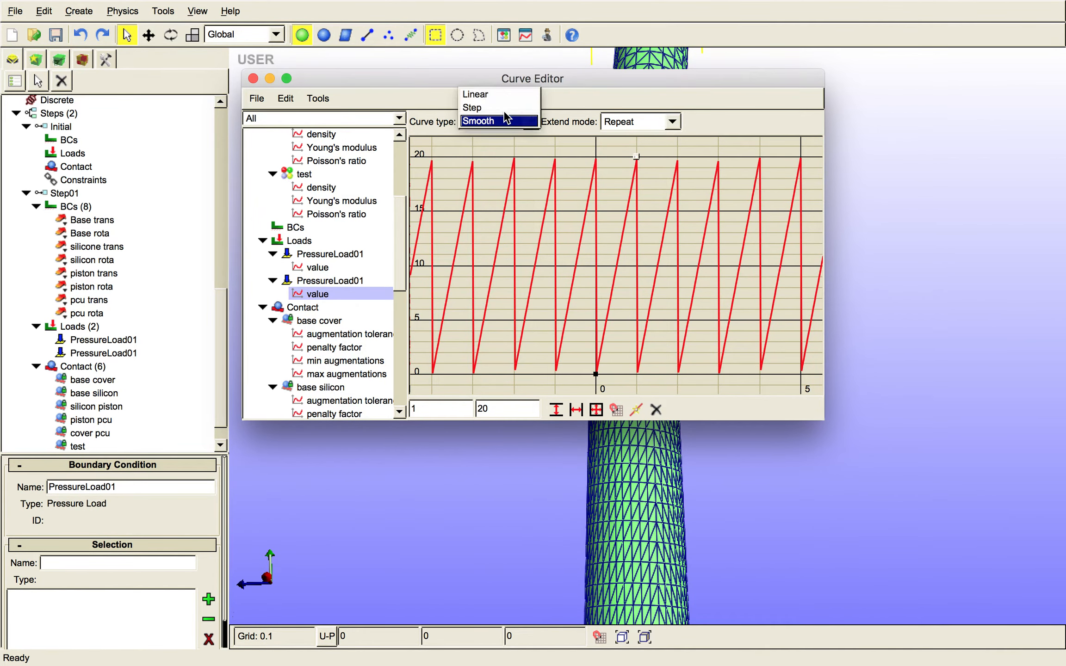
left_click(636, 115)
left_click(647, 126)
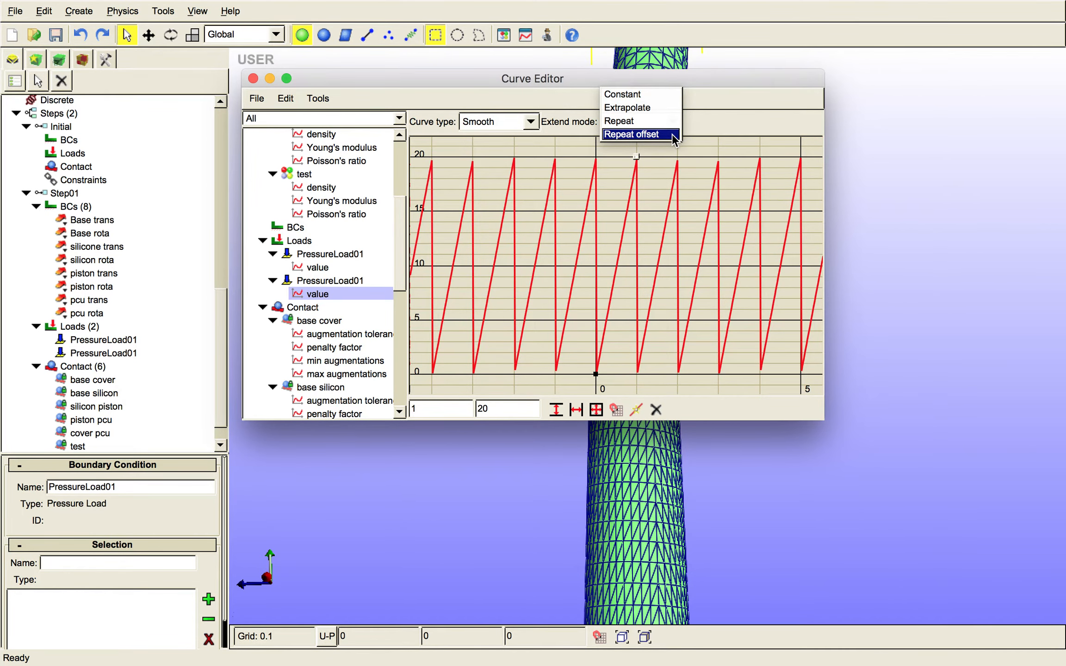
left_click(662, 107)
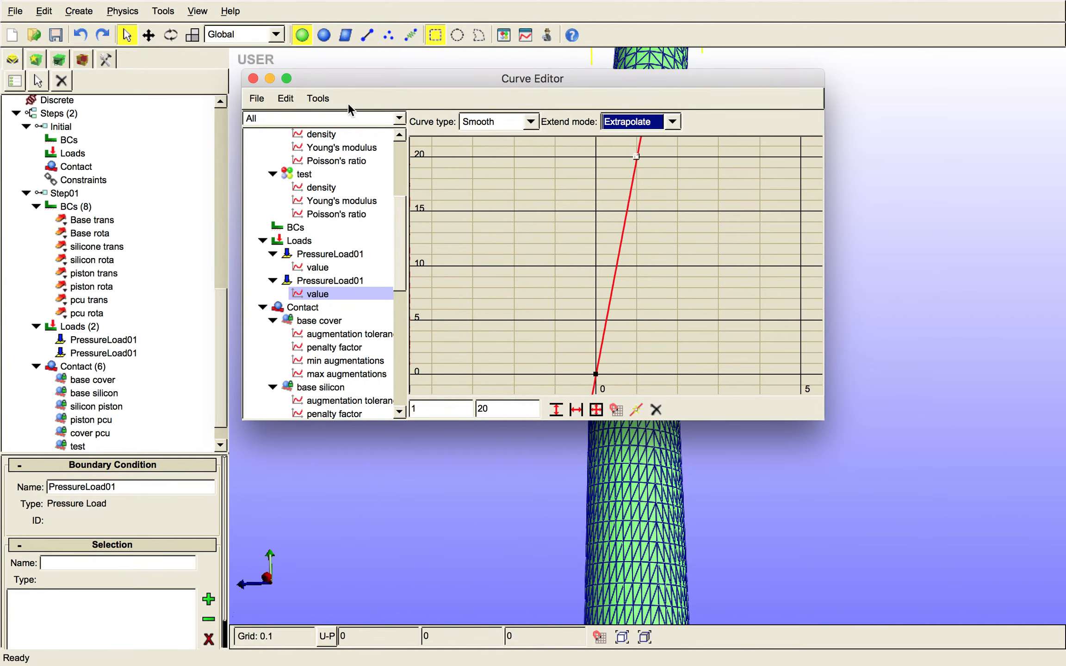
- Generate the load curve from the equation f(t)=0 over 0 to 1 with 6 samples
left_click(326, 98)
left_click(344, 116)
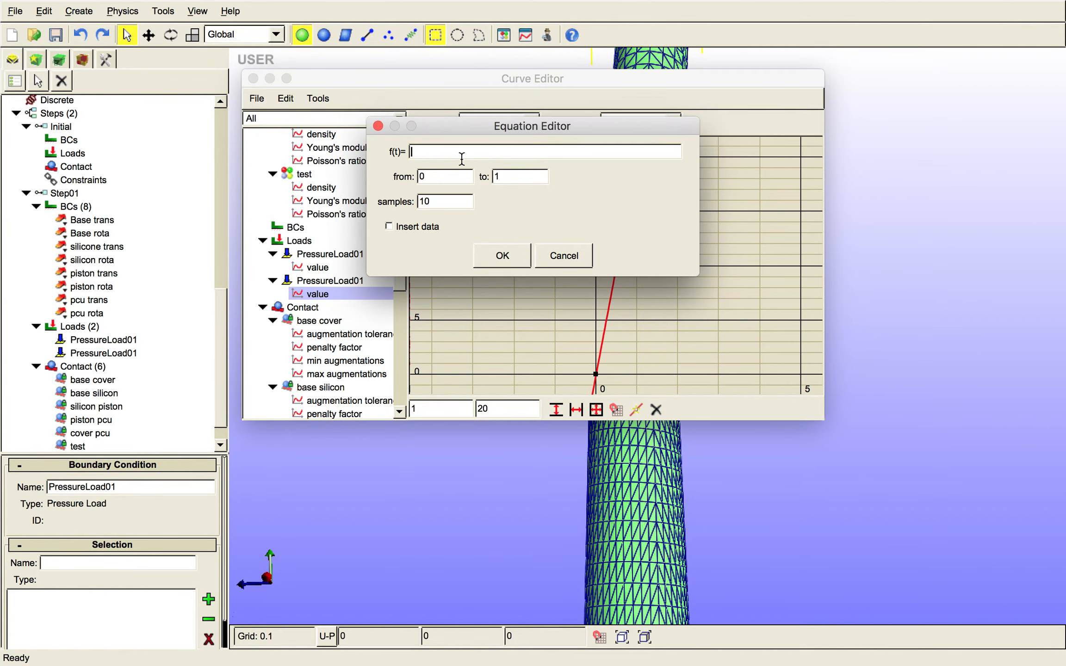
type("0")
key("BackSpace")
type("0")
key("BackSpace")
key("BackSpace")
type("6")
left_click(503, 255)
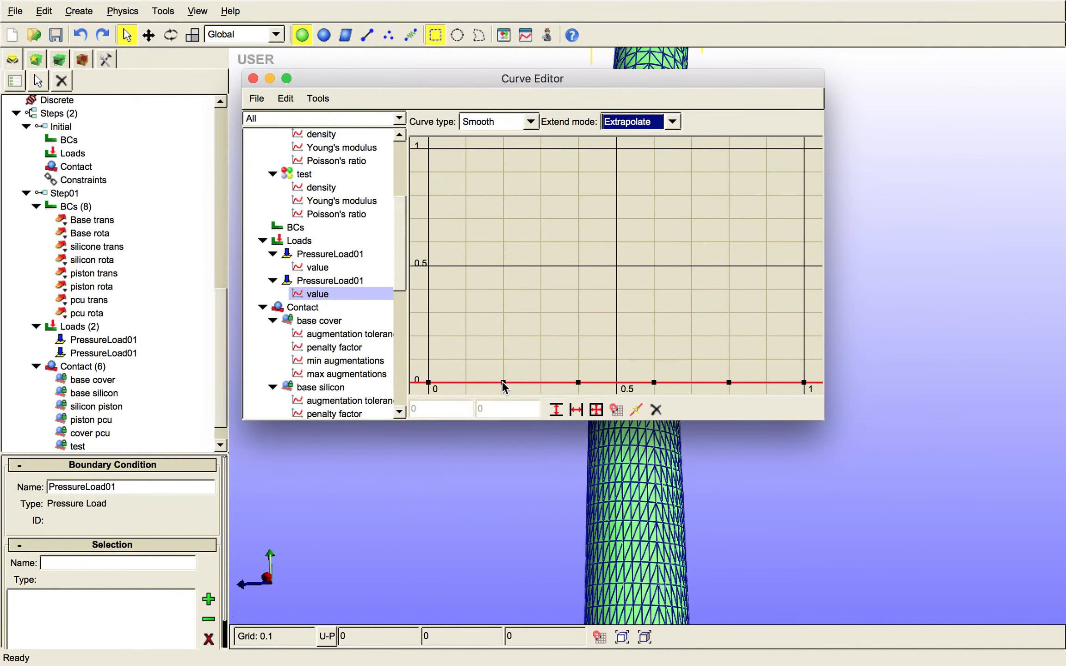
- Shape a wave by raising the 0.2 point to about 0.7, lowering the 0.6 point to about -0.5 and raising the end point to about 0.64
left_click_drag(502, 381, 502, 223)
scroll(621, 336, "down", 4)
scroll(621, 335, "up", 3)
mouse_move(621, 335)
right_mouse_down()
mouse_move(619, 293)
mouse_move(614, 369)
mouse_move(633, 350)
right_mouse_up()
left_click(649, 327)
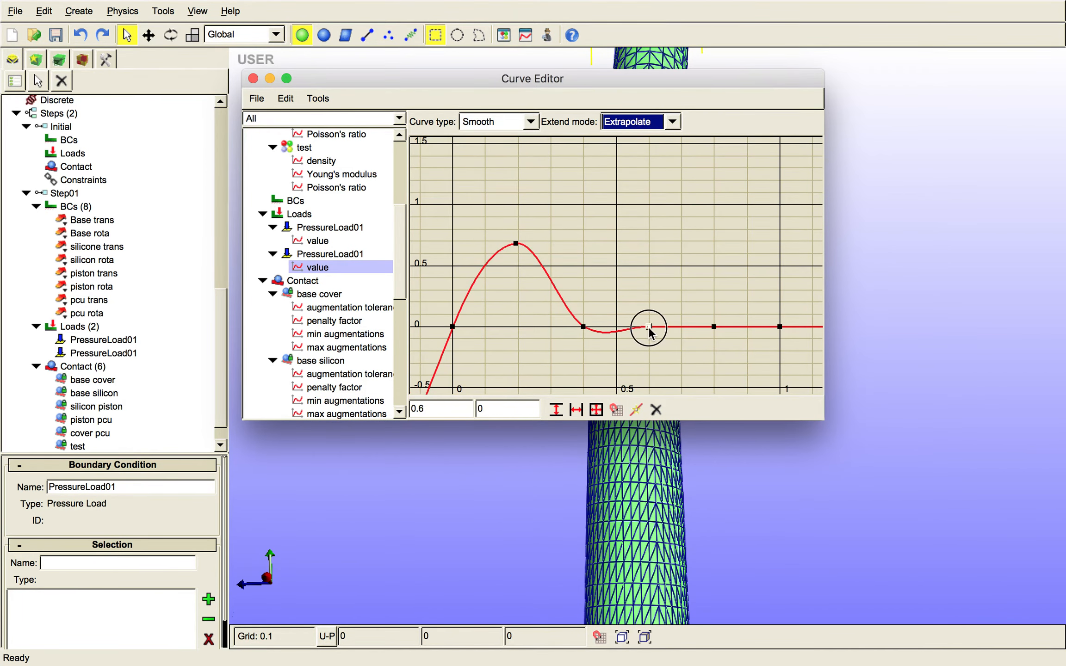
left_click_drag(649, 327, 648, 388)
left_click(778, 257)
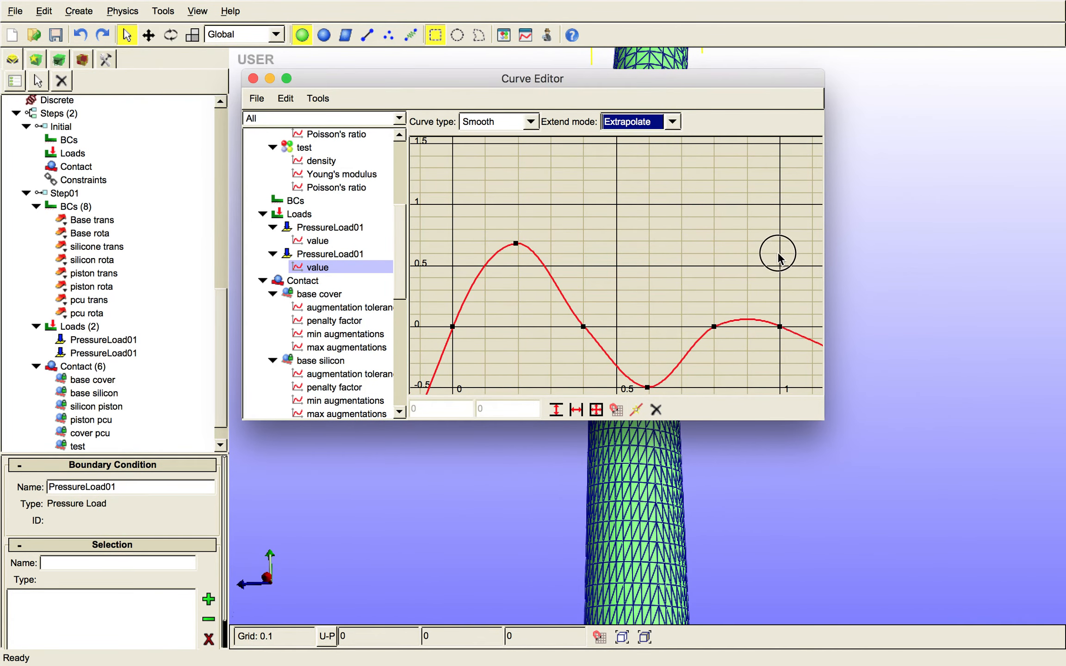
left_click_drag(779, 326, 781, 248)
mouse_move(781, 244)
right_mouse_down()
mouse_move(781, 218)
mouse_move(782, 268)
right_mouse_up()
- Set the load curve's extend mode to Repeat and lower its trough point to about -1.09
left_click(663, 121)
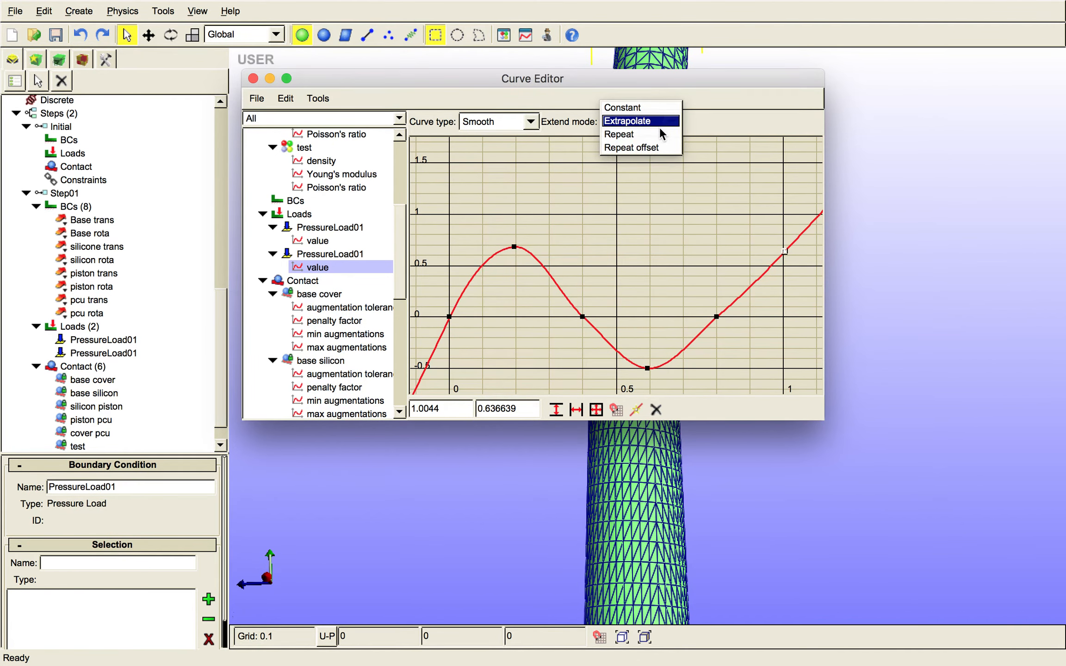
left_click(663, 134)
right_click_drag(627, 283, 625, 315)
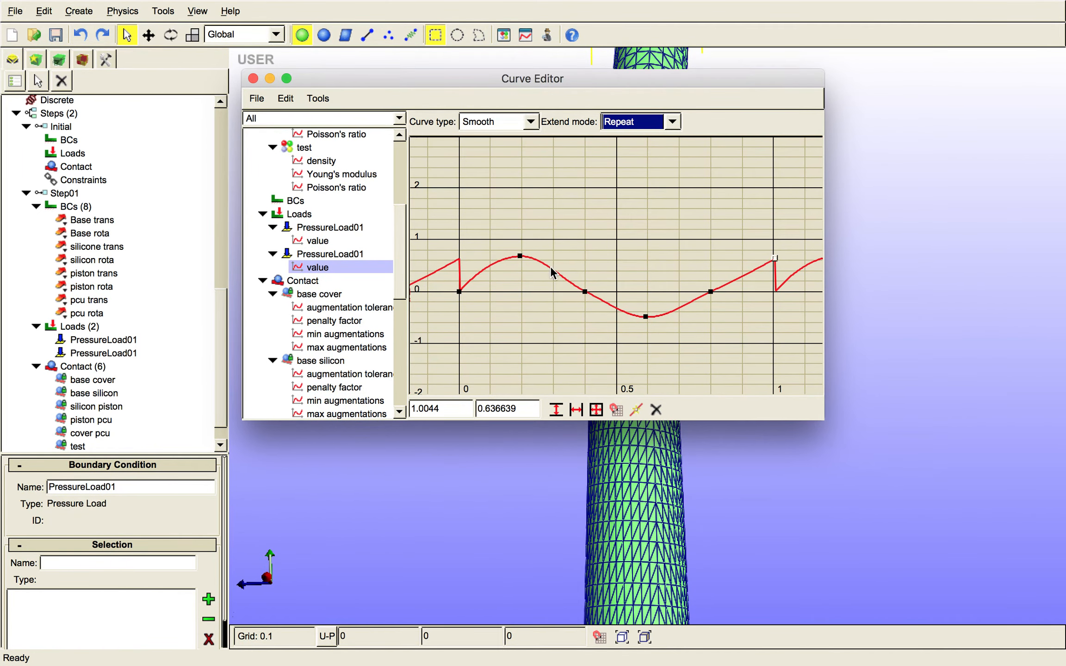
left_click_drag(646, 317, 644, 349)
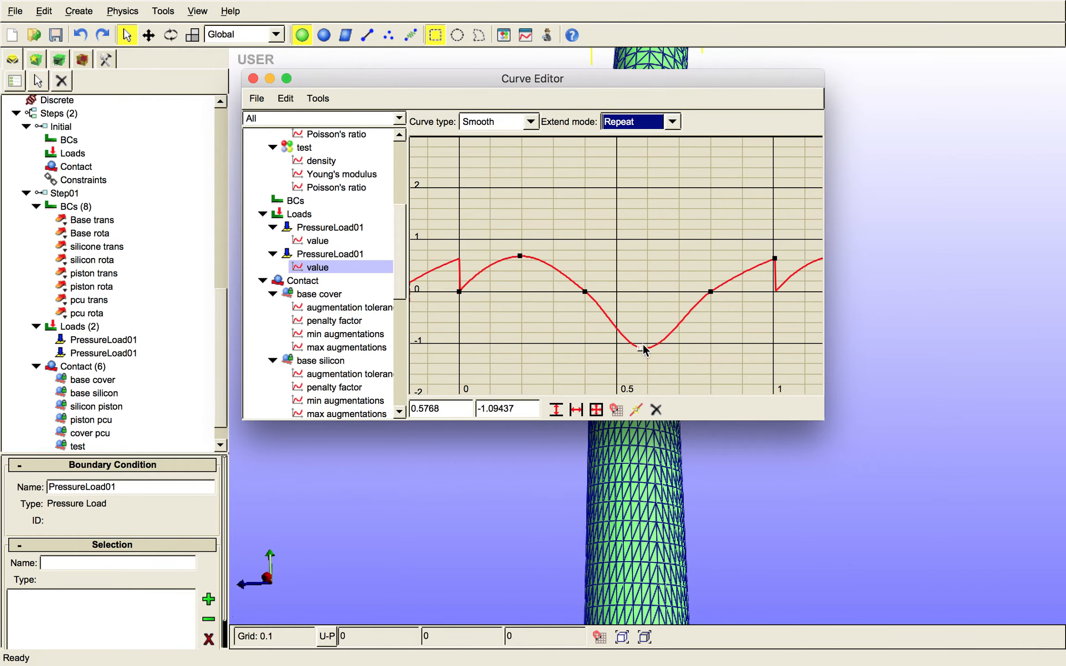
- Regenerate the load curve from the equation f(t)=0 over 0 to 1 with 7 samples
left_click(318, 98)
left_click(342, 118)
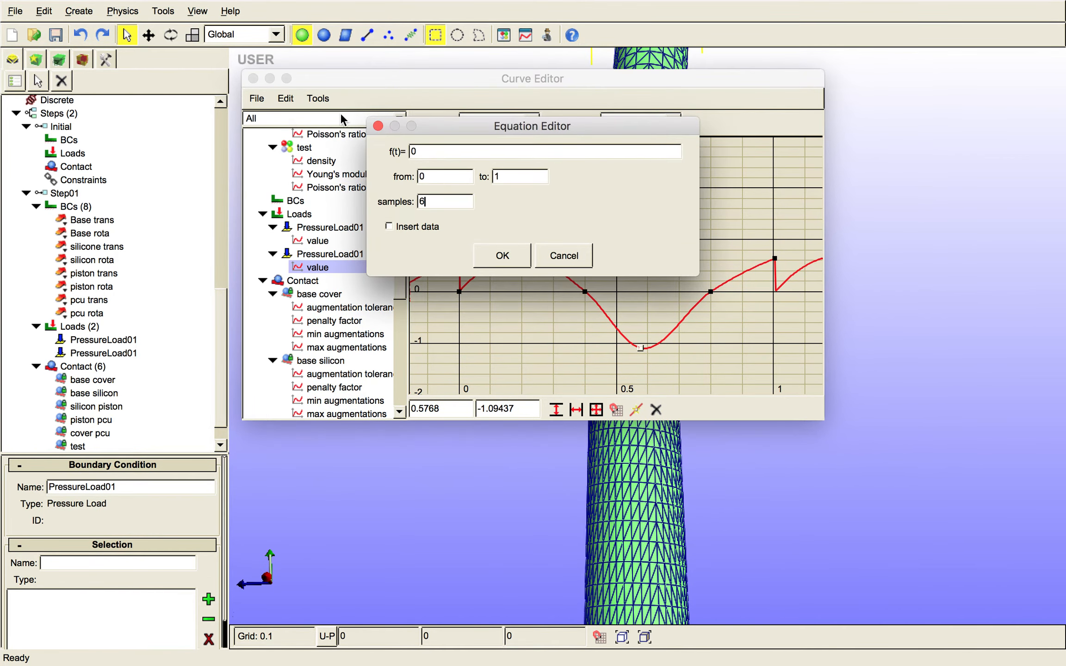
key("BackSpace")
type("7")
left_click(491, 265)
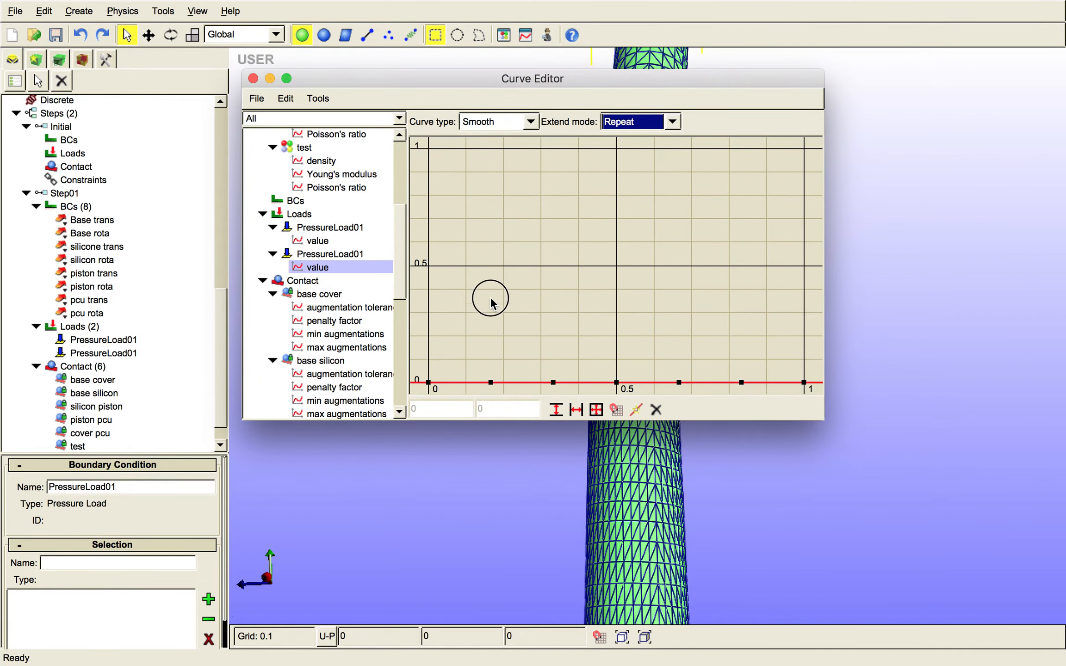
- Shape the curve by raising the second point to about 0.4, lowering the middle point to about -0.75 and raising the sixth to about 0.99
left_click_drag(491, 383, 492, 290)
right_click_drag(585, 321, 589, 396)
left_click_drag(617, 306, 614, 365)
left_click(725, 293)
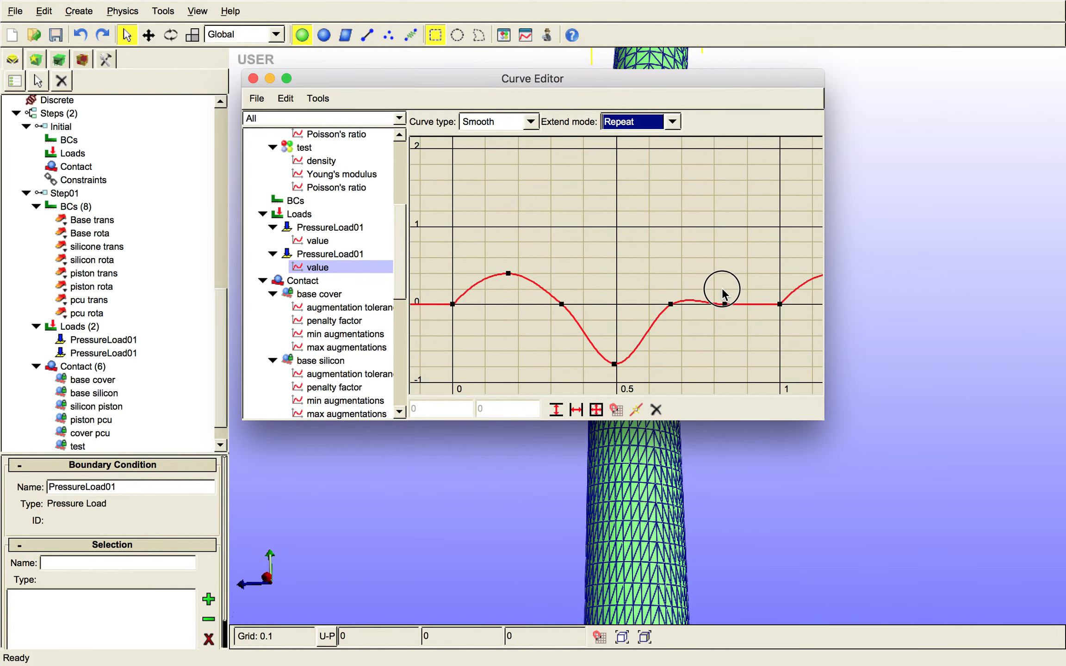
left_click_drag(724, 304, 724, 226)
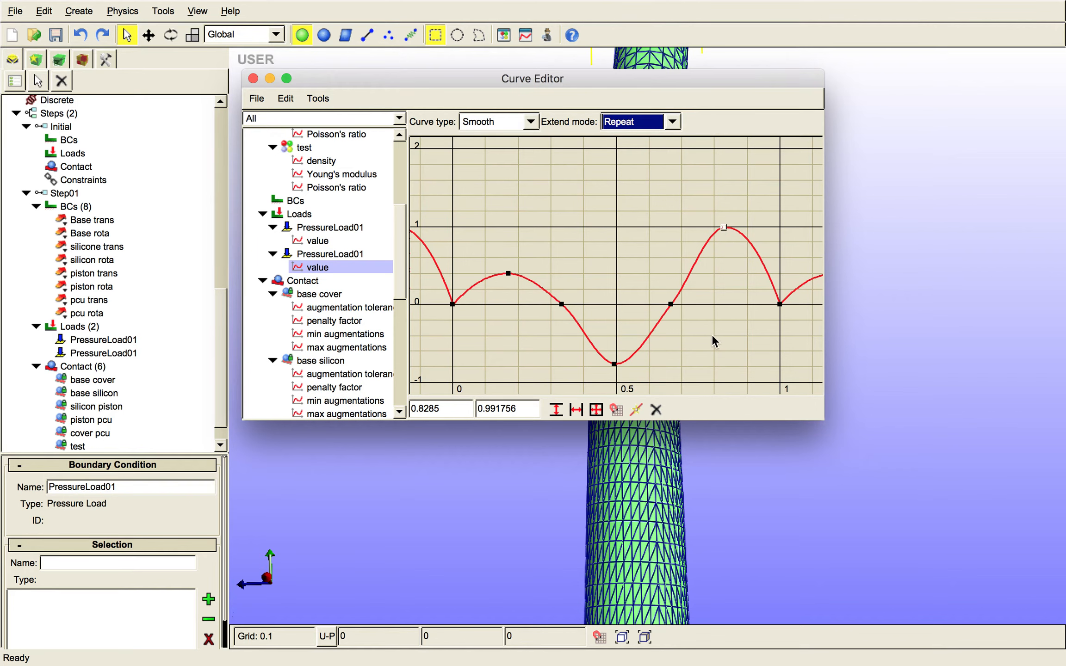
- Examine the repeating load curve over several periods and close the Curve Editor
right_click_drag(713, 335, 652, 336)
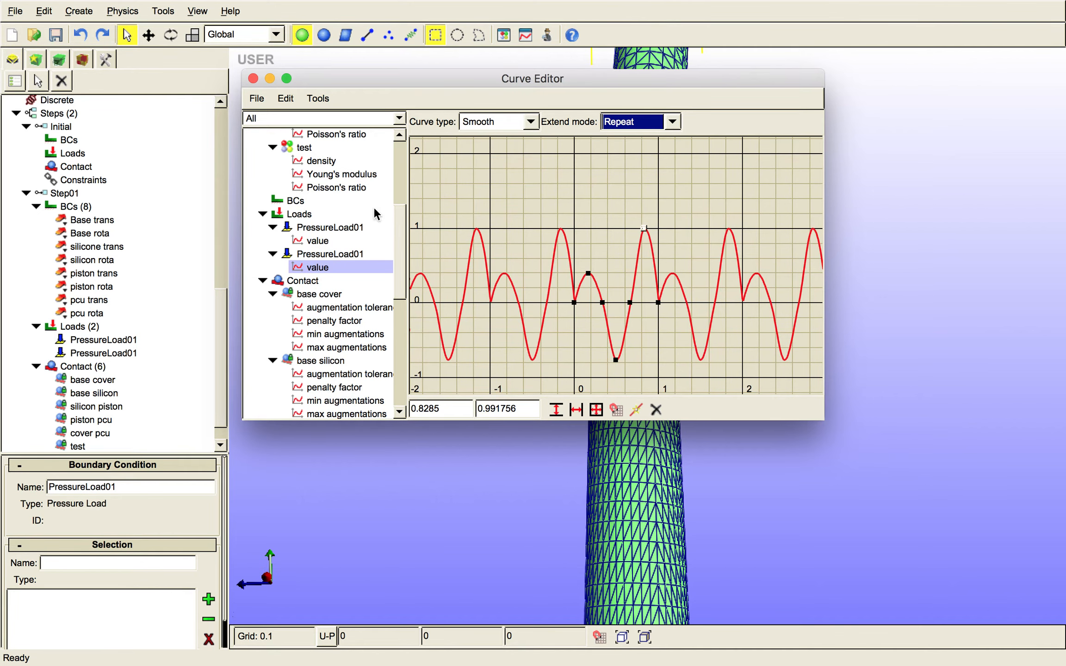
left_click(253, 79)
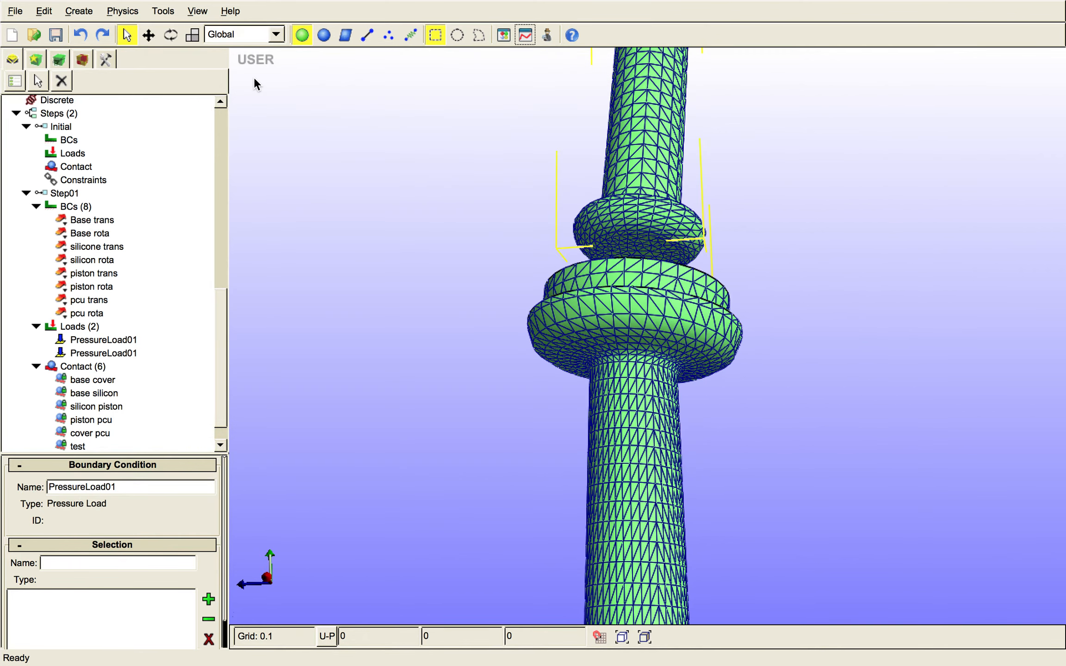
- Set the number of time steps in Step01's time stepping properties to 40
left_click(222, 355)
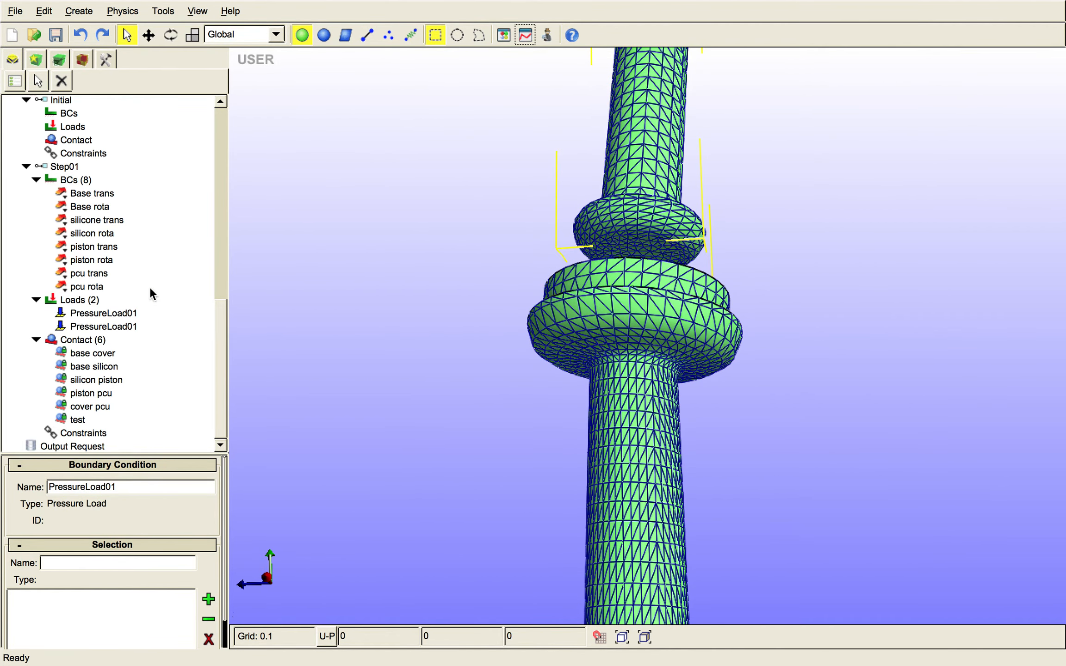
left_click(64, 167)
right_click(45, 162)
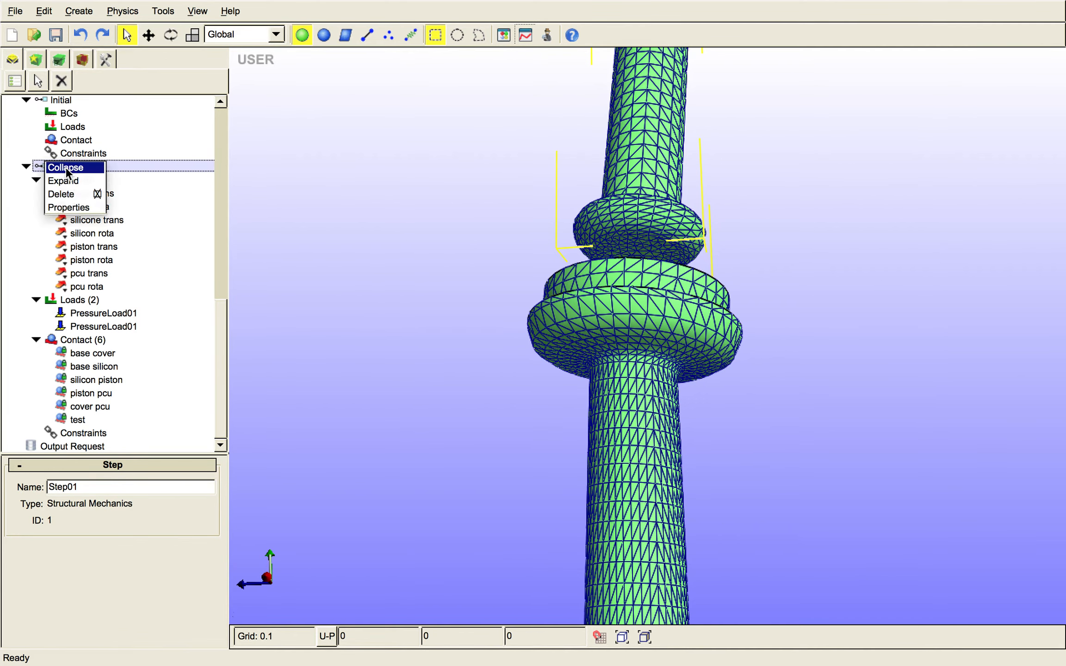
left_click(82, 208)
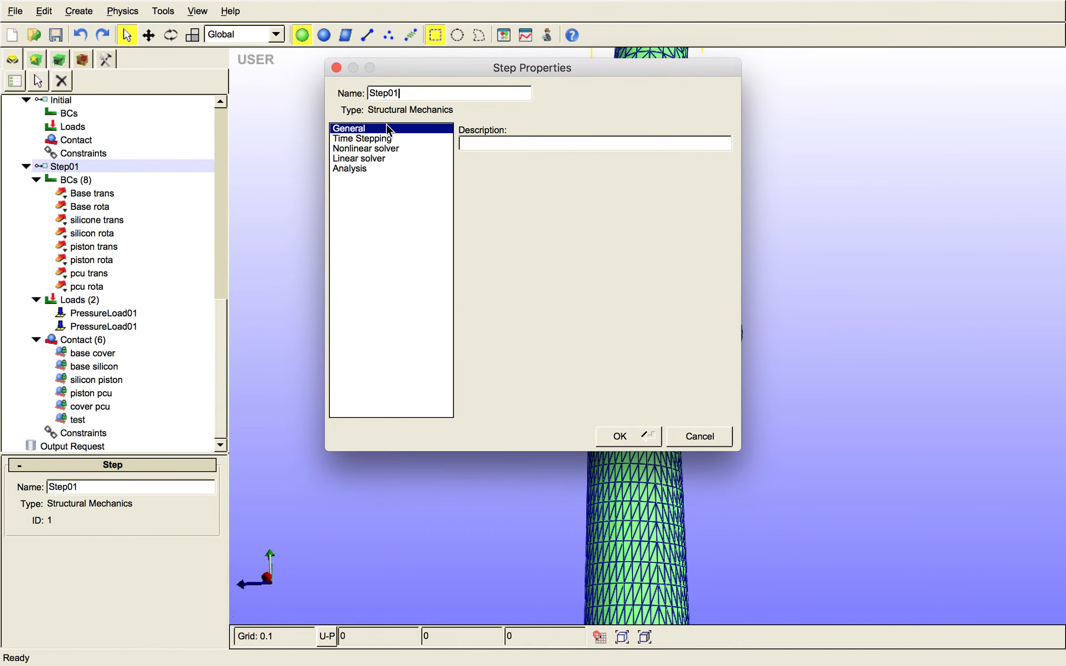
left_click(382, 138)
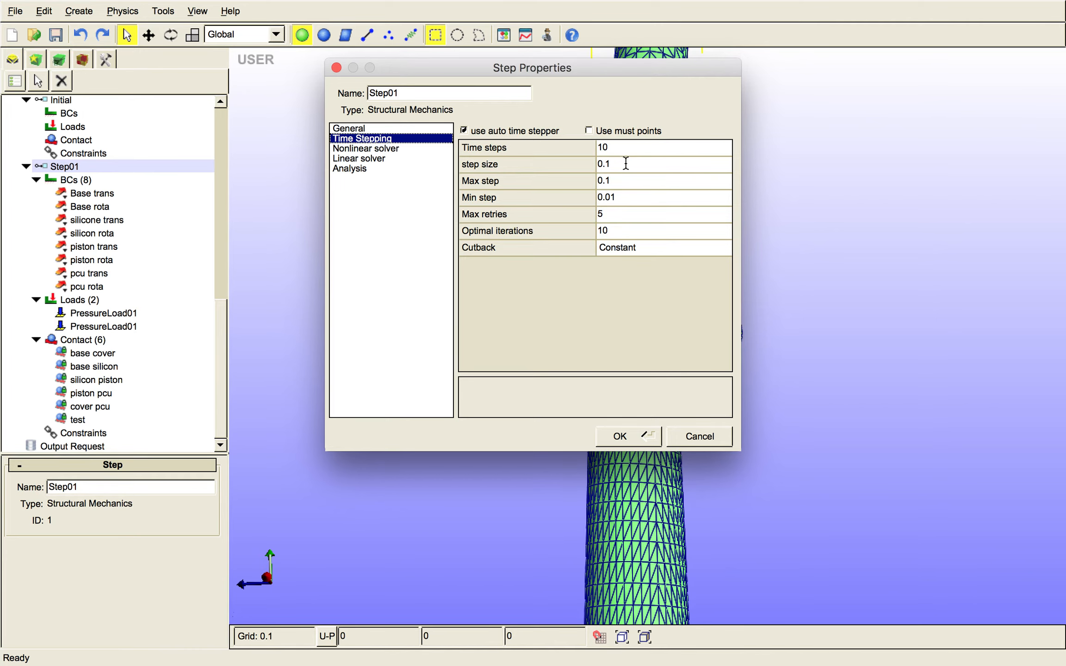
double_click(621, 149)
key("BackSpace")
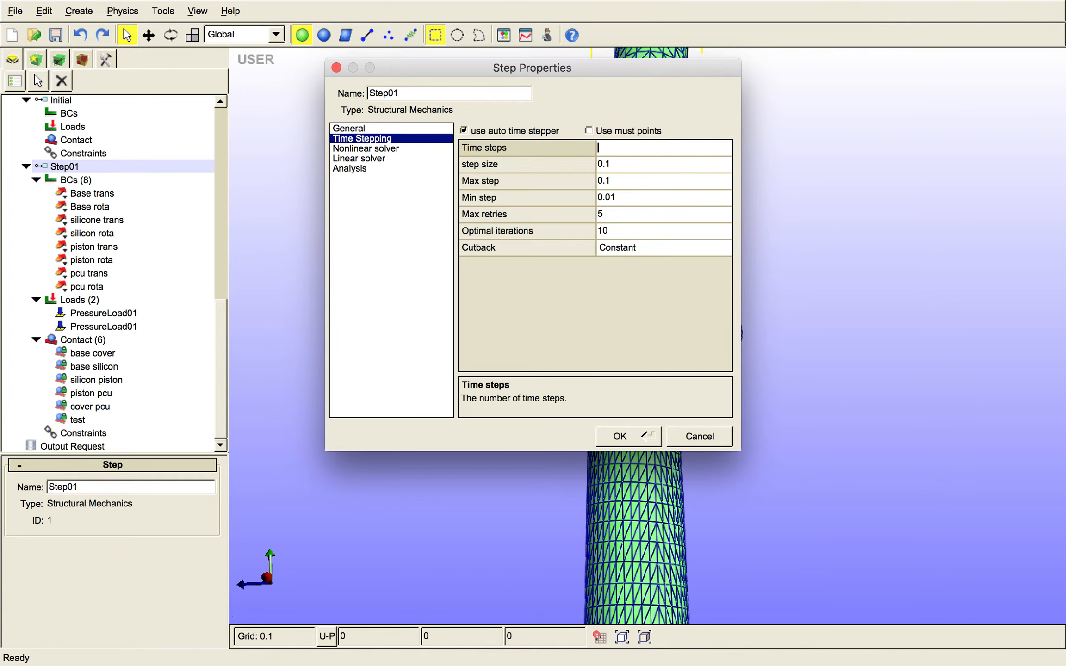
type("40")
- Review Step01's nonlinear and linear solver settings and keep the analysis type set to Dynamic
left_click(363, 129)
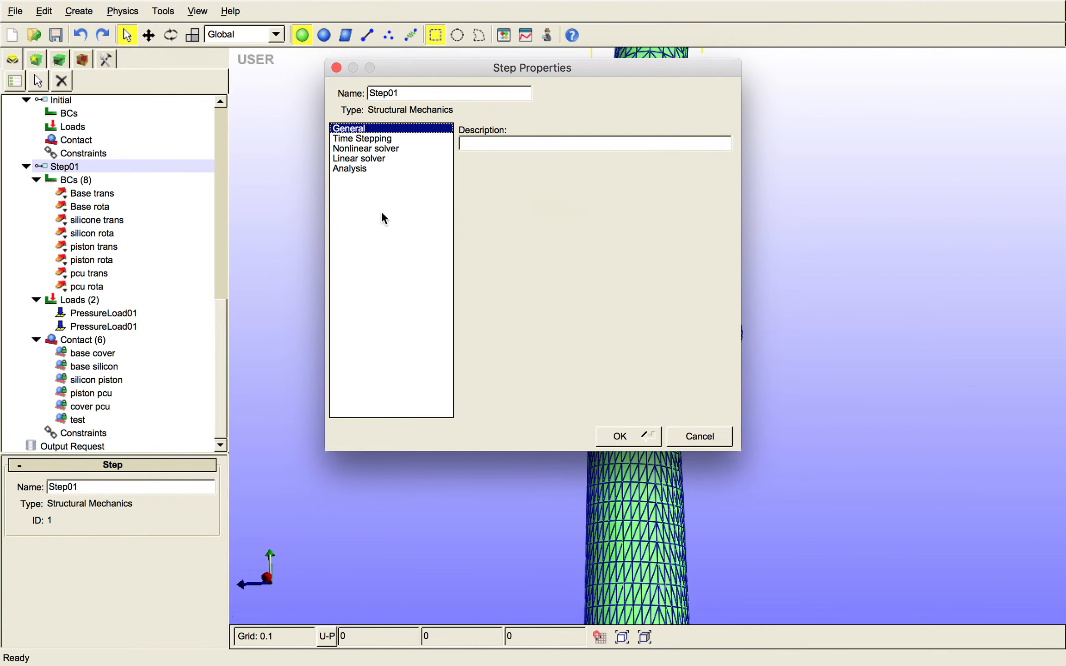
left_click(395, 150)
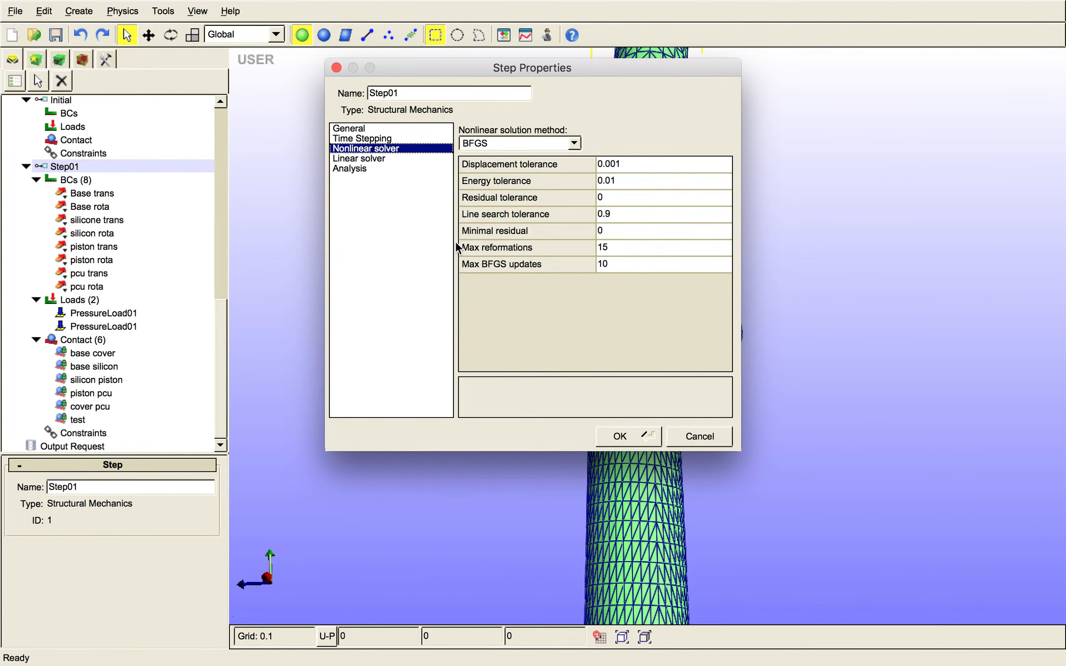
left_click(385, 159)
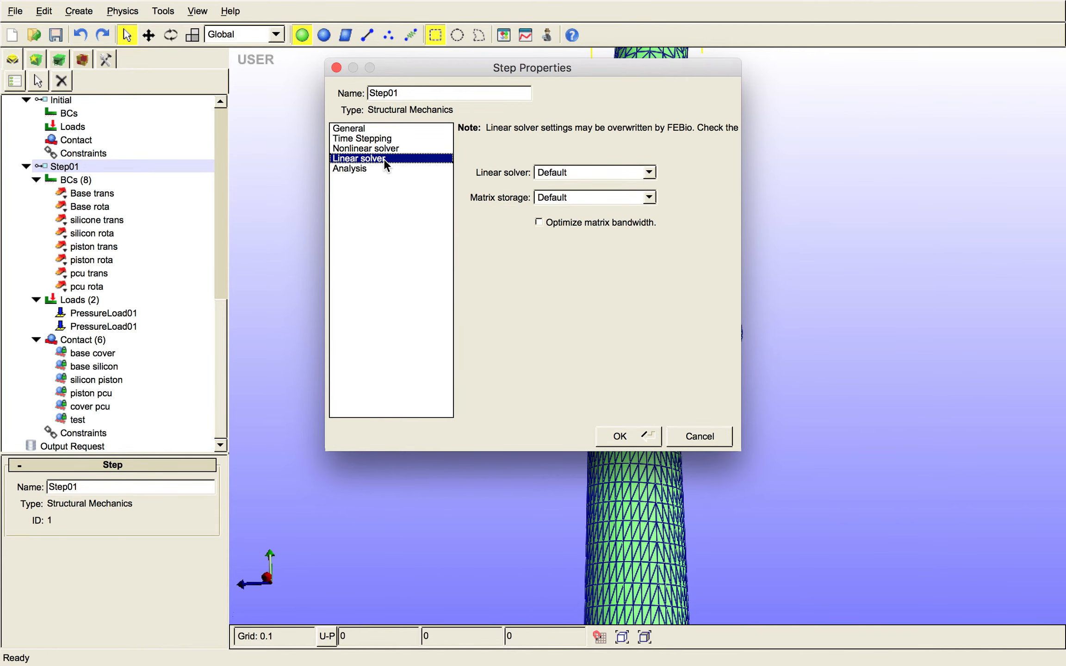
left_click(380, 170)
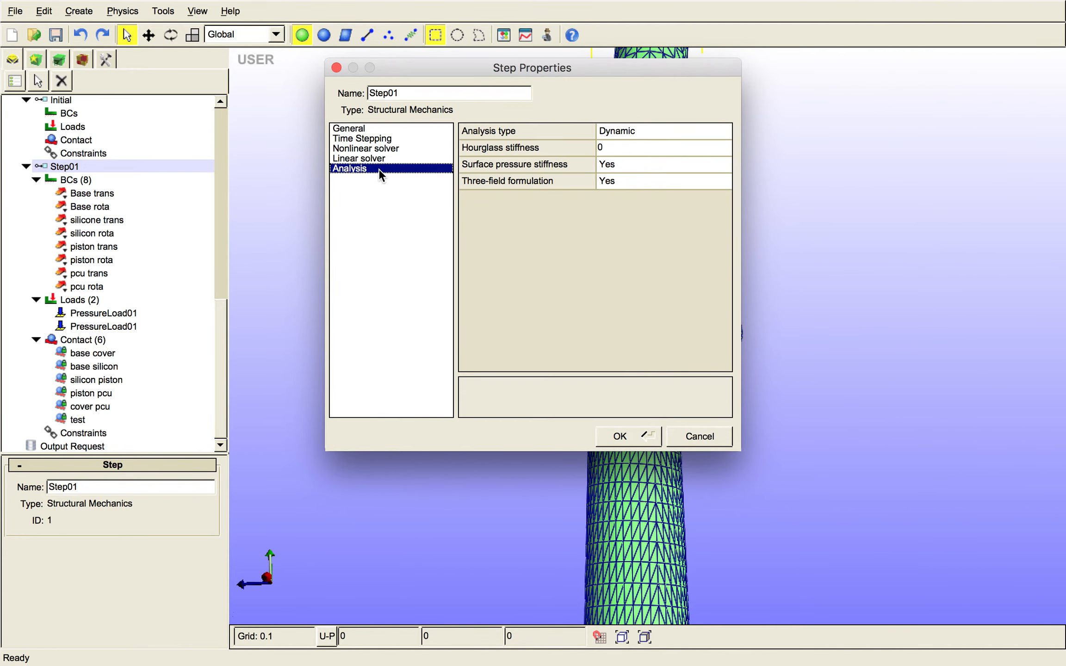
left_click(674, 132)
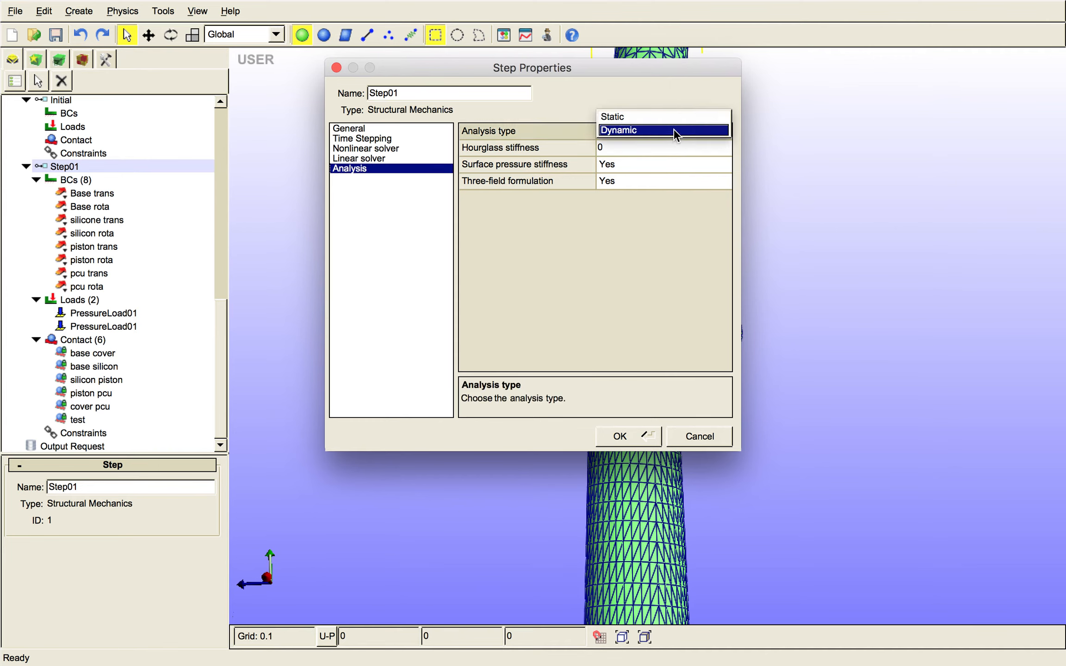
left_click(670, 133)
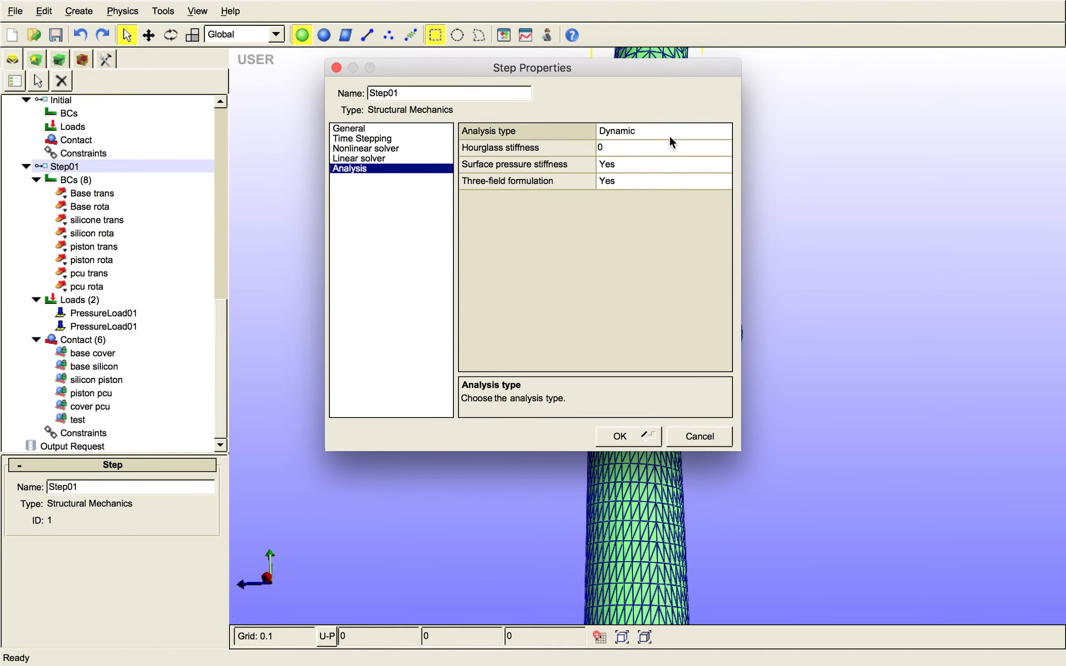
- Recheck the linear and nonlinear solver settings and accept the Step01 properties
left_click(389, 149)
left_click(388, 158)
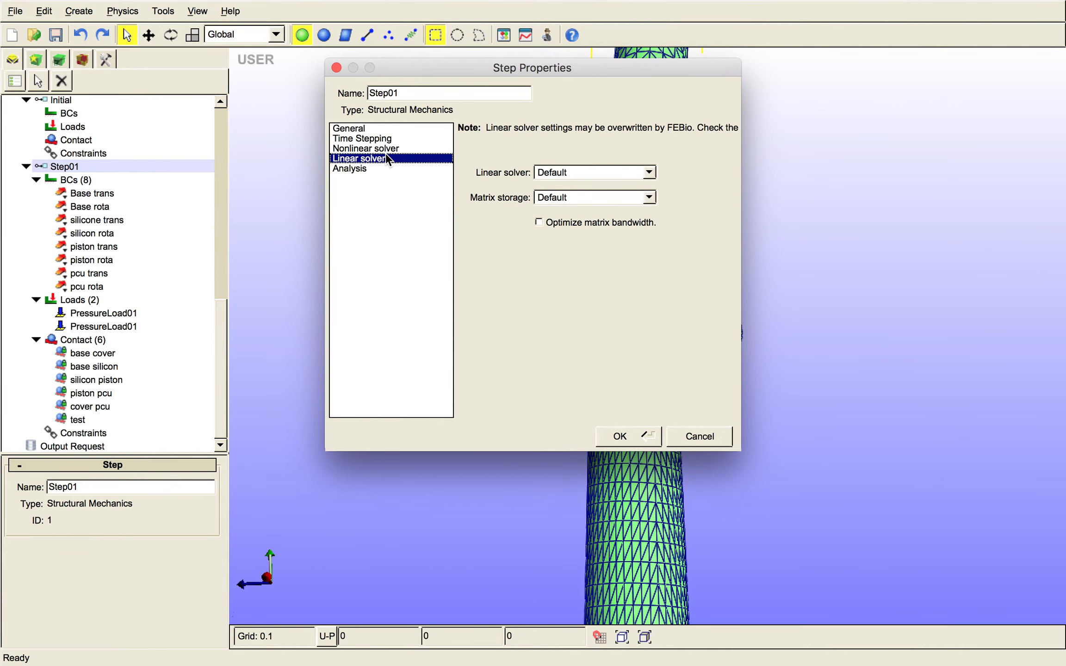
left_click(381, 149)
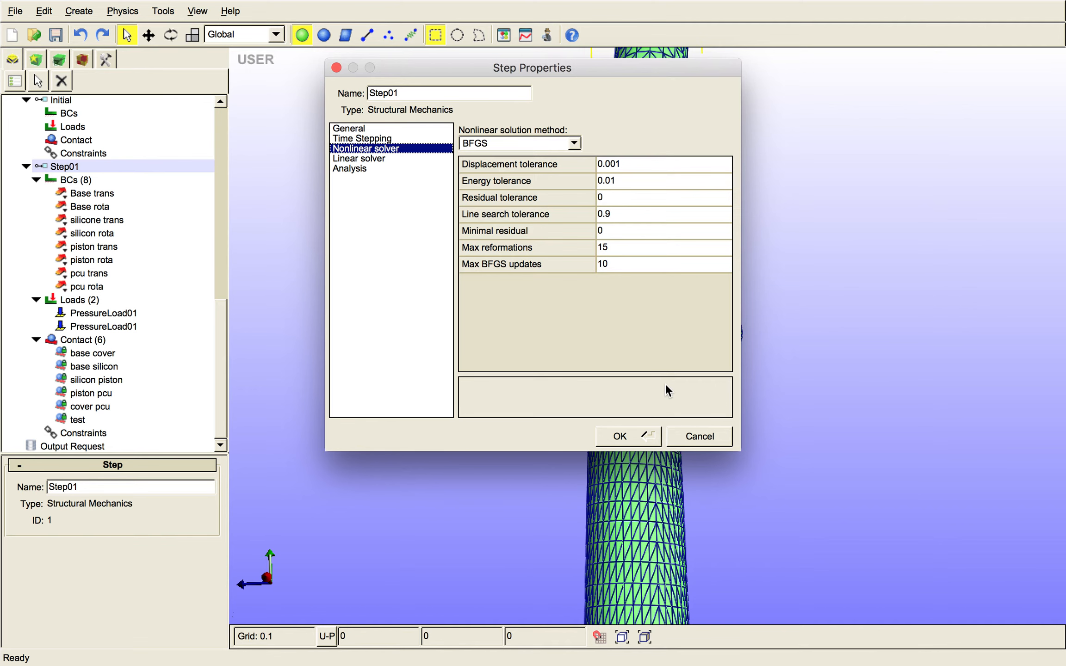
left_click(631, 437)
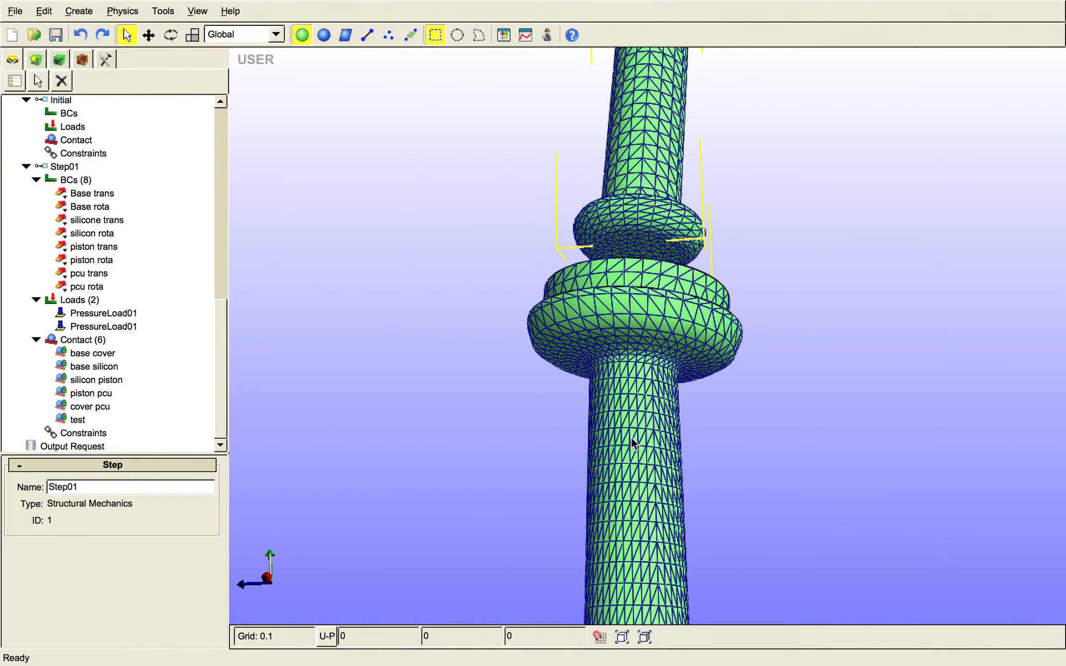
- Review the plotfile field variables in the output requests and accept them as they are
left_click(90, 446)
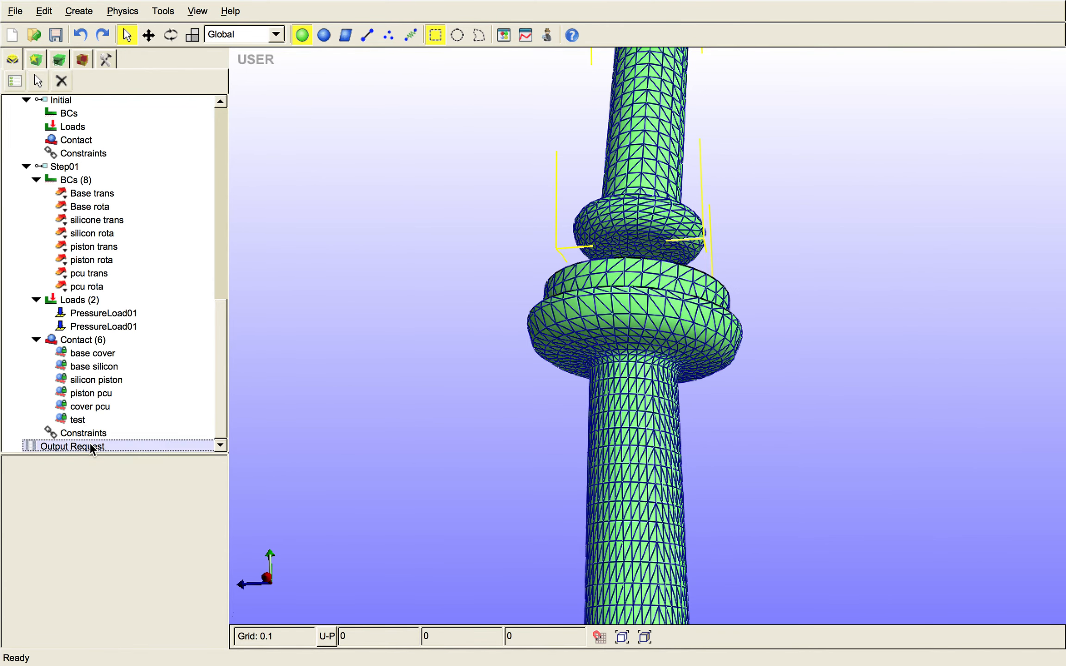
right_click(91, 445)
left_click(91, 444)
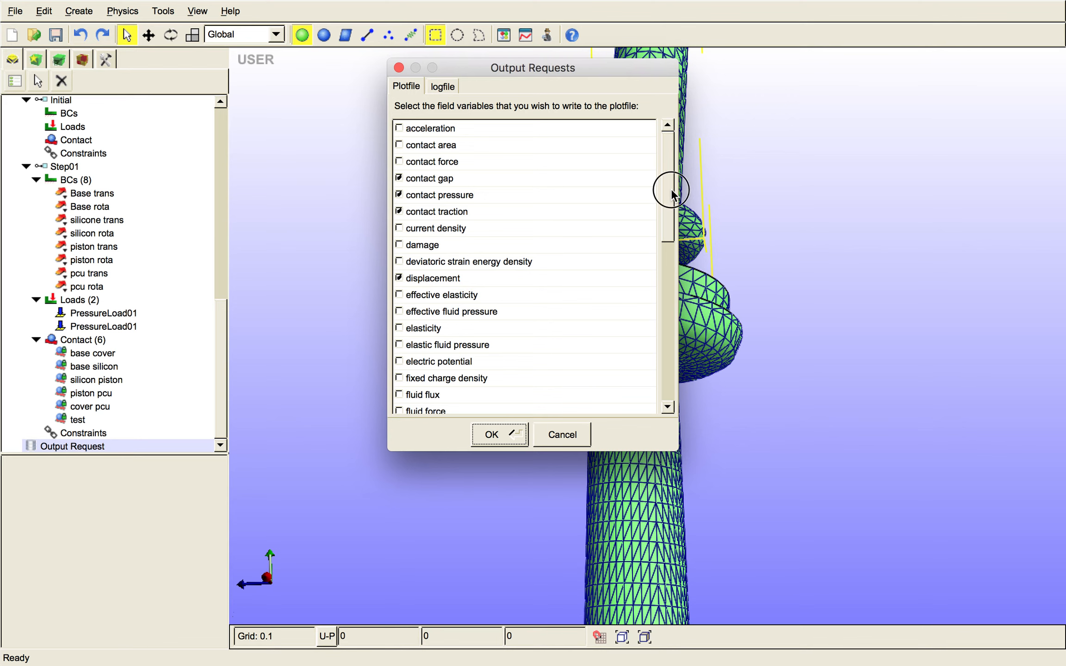
left_click_drag(669, 186, 671, 400)
left_click(501, 439)
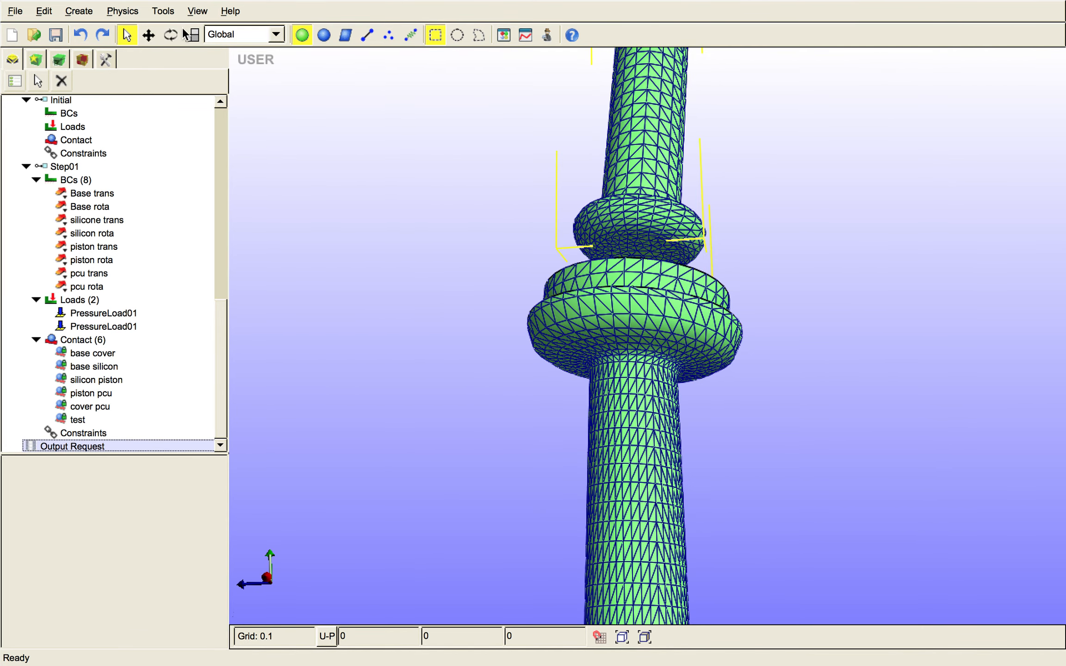
- Examine the Mobile Piston's element volume distribution in the Mesh Inspector, placing its window clear of the model
right_click_drag(350, 149, 397, 557)
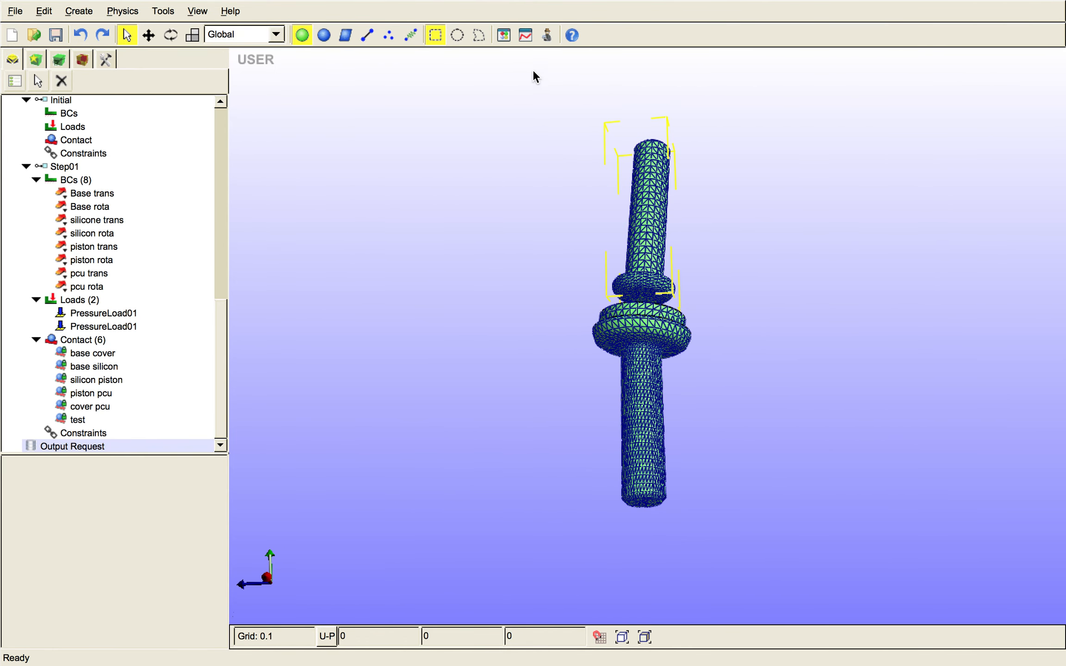
left_click_drag(592, 146, 564, 143)
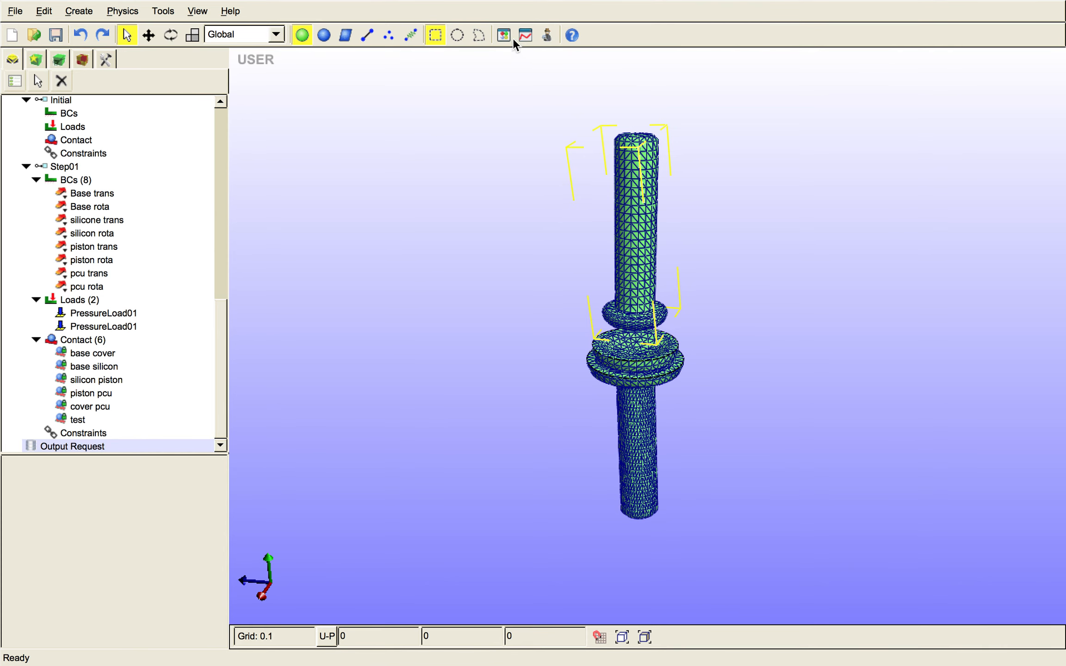
left_click(549, 36)
left_click_drag(551, 40, 953, 66)
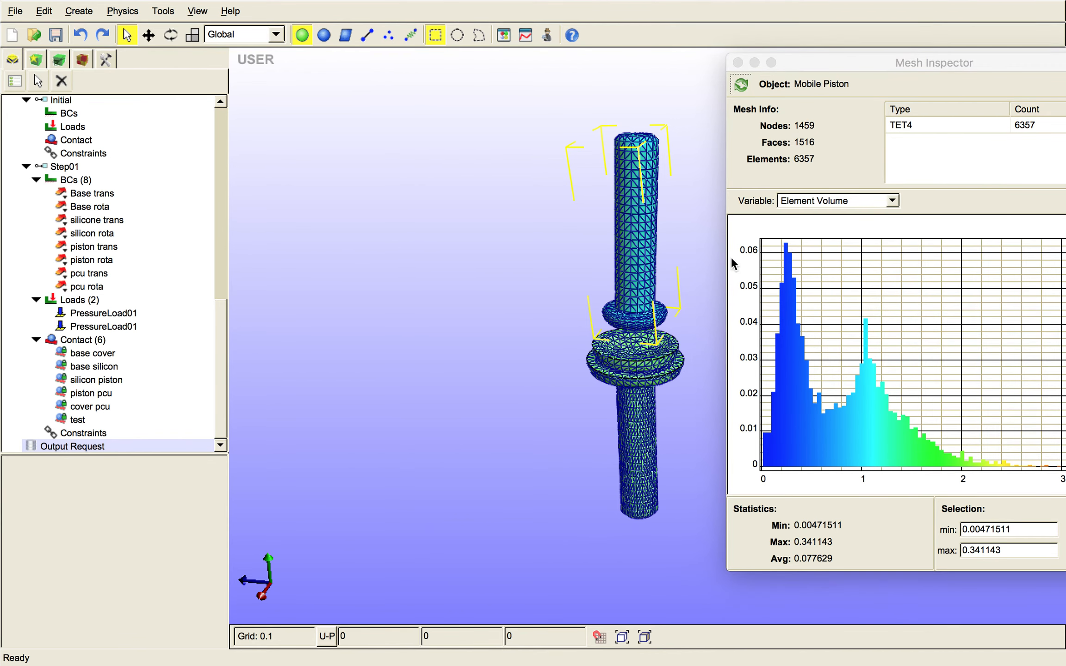
left_click_drag(869, 65, 277, 78)
- Select the Base geometry in the model as the object for mesh inspection
left_click(606, 333)
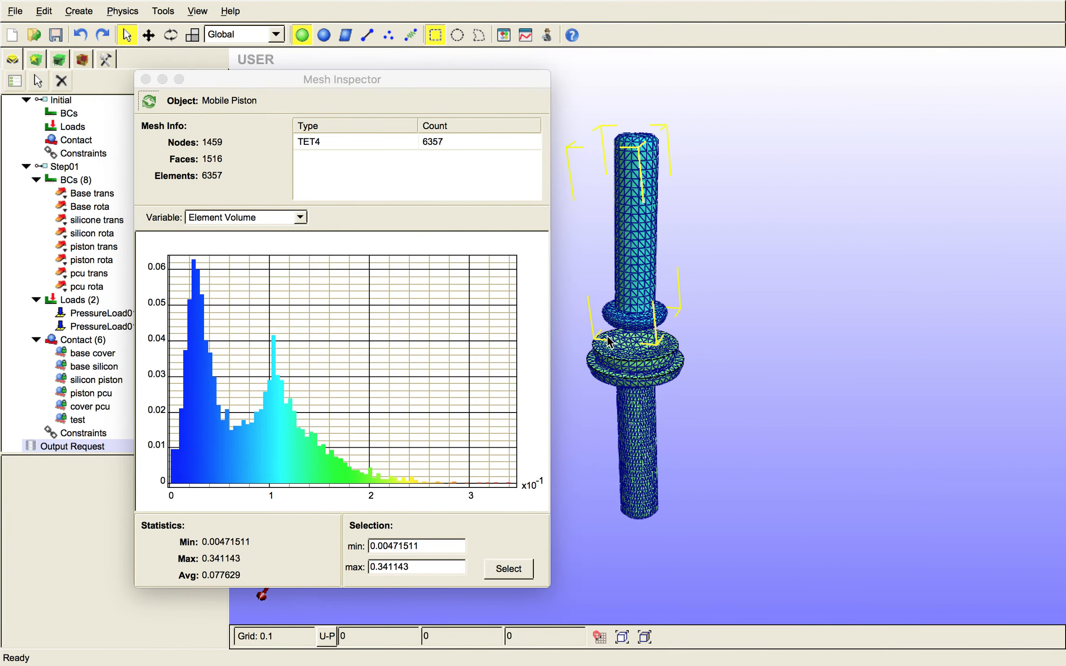
left_click(636, 286)
left_click(81, 153)
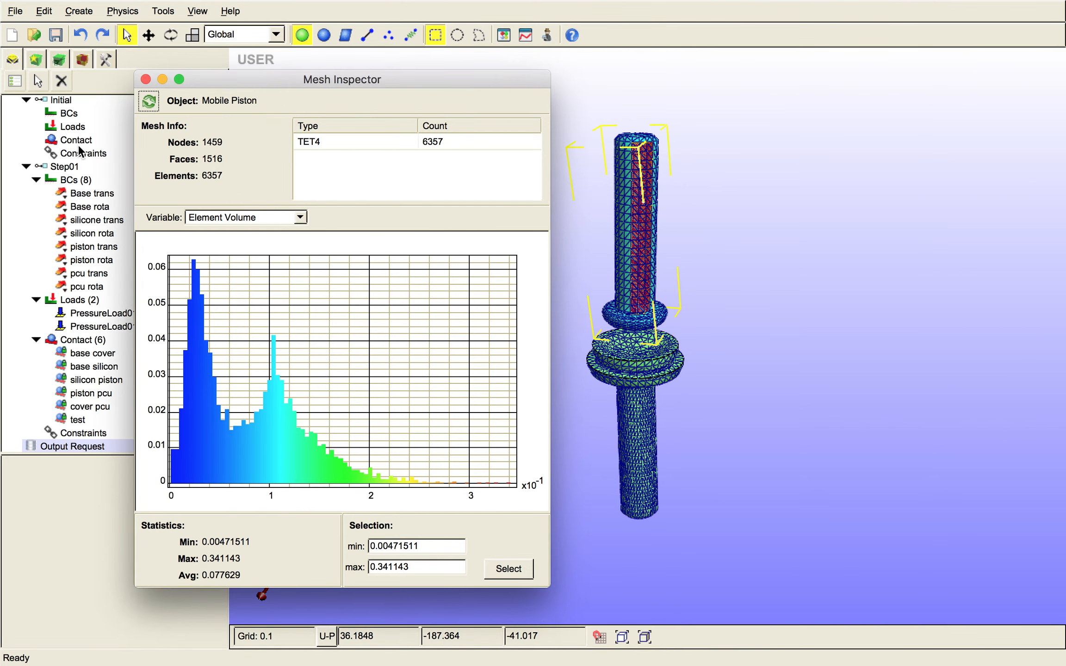
left_click_drag(260, 80, 416, 81)
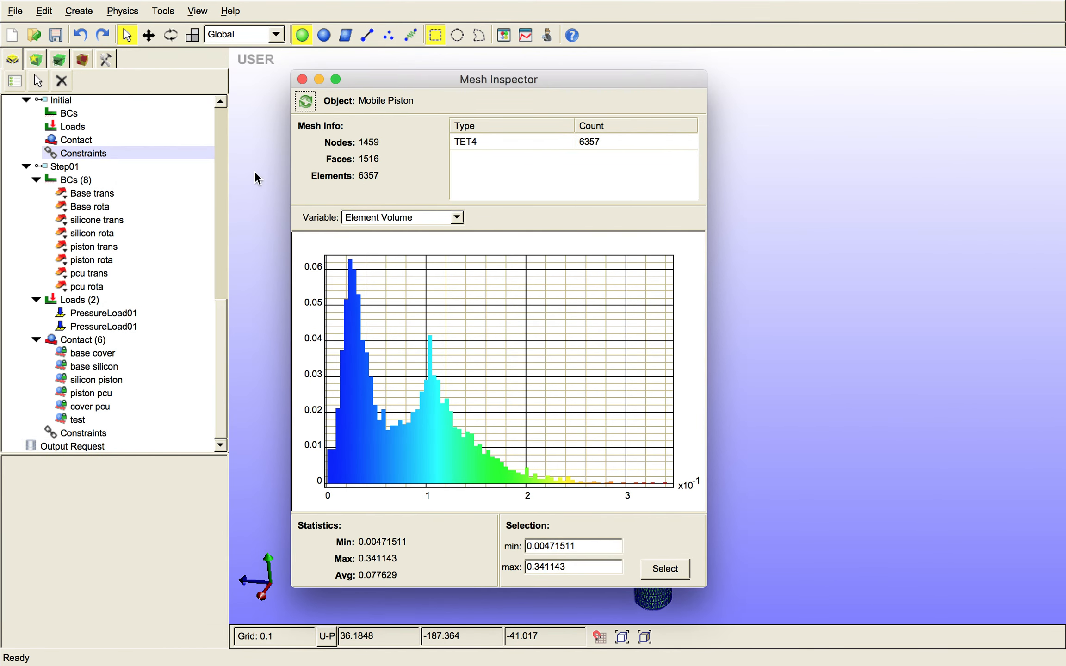
right_click(219, 321)
left_click(222, 122)
left_click(226, 268)
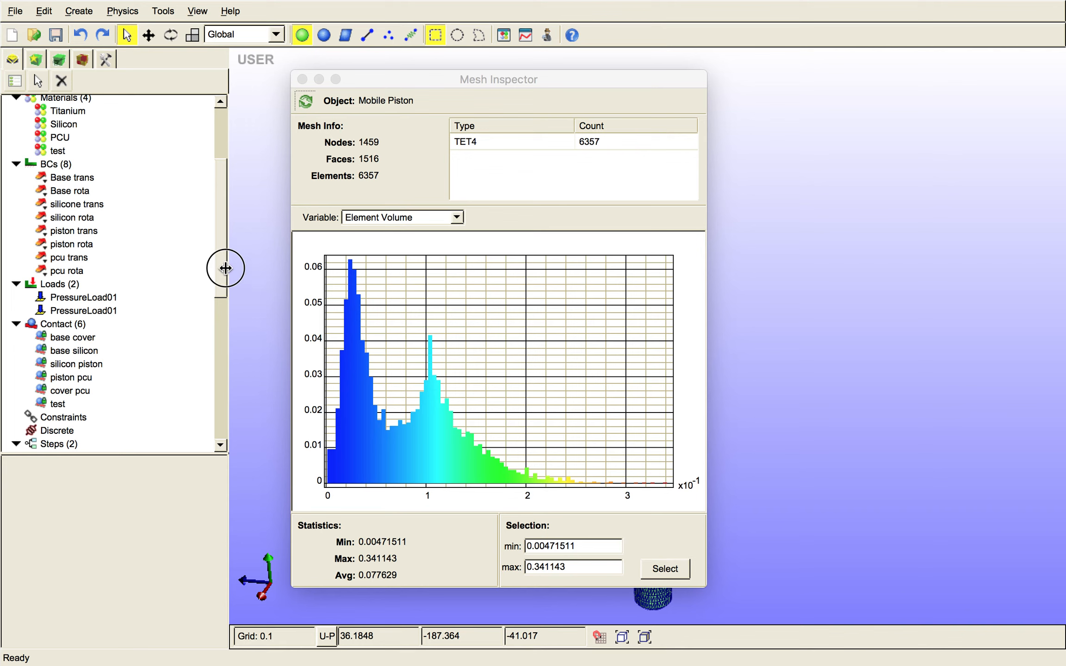
left_click_drag(219, 260, 215, 146)
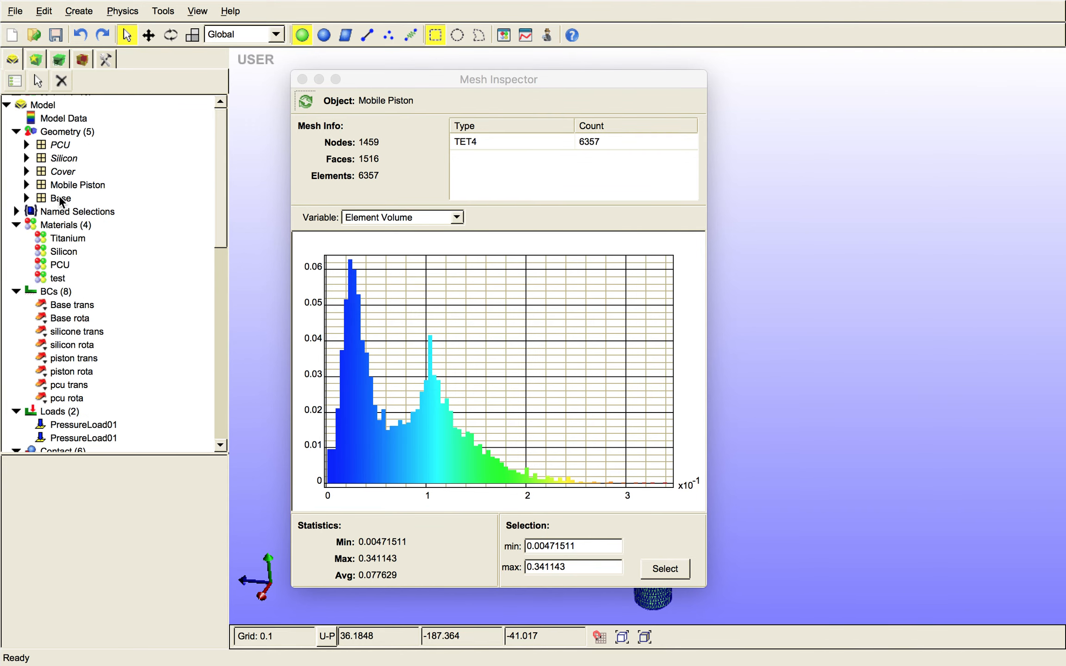
left_click(62, 198)
right_click(61, 199)
left_click(60, 199)
- Evaluate the Base mesh by Jacobian, apply the element selection over its full range and close the Mesh Inspector
left_click_drag(520, 80, 293, 59)
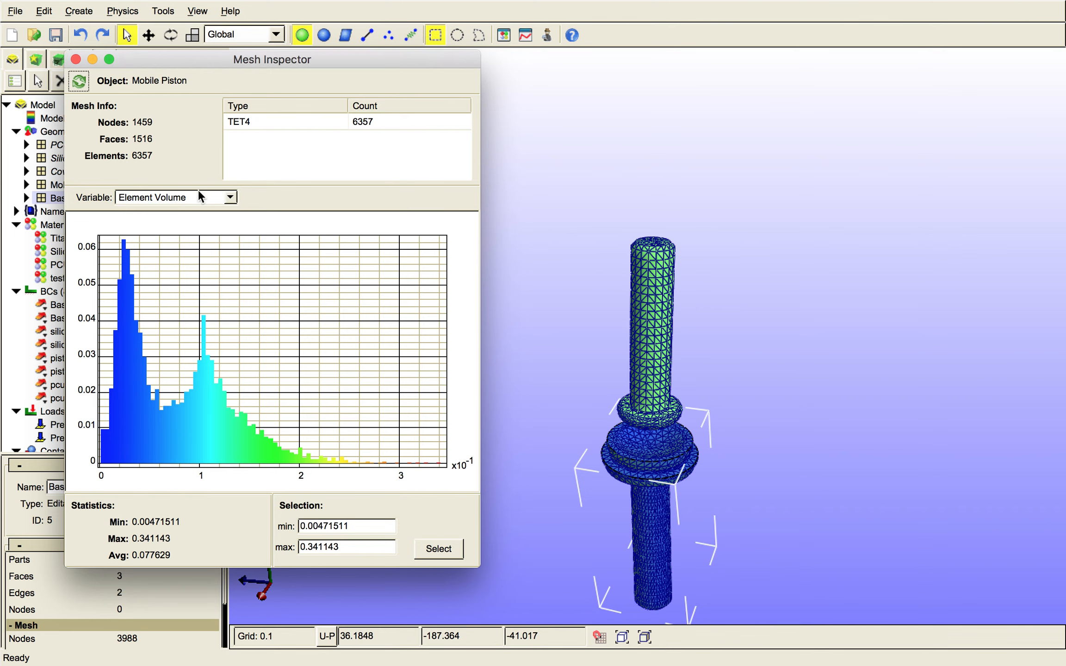
left_click(230, 197)
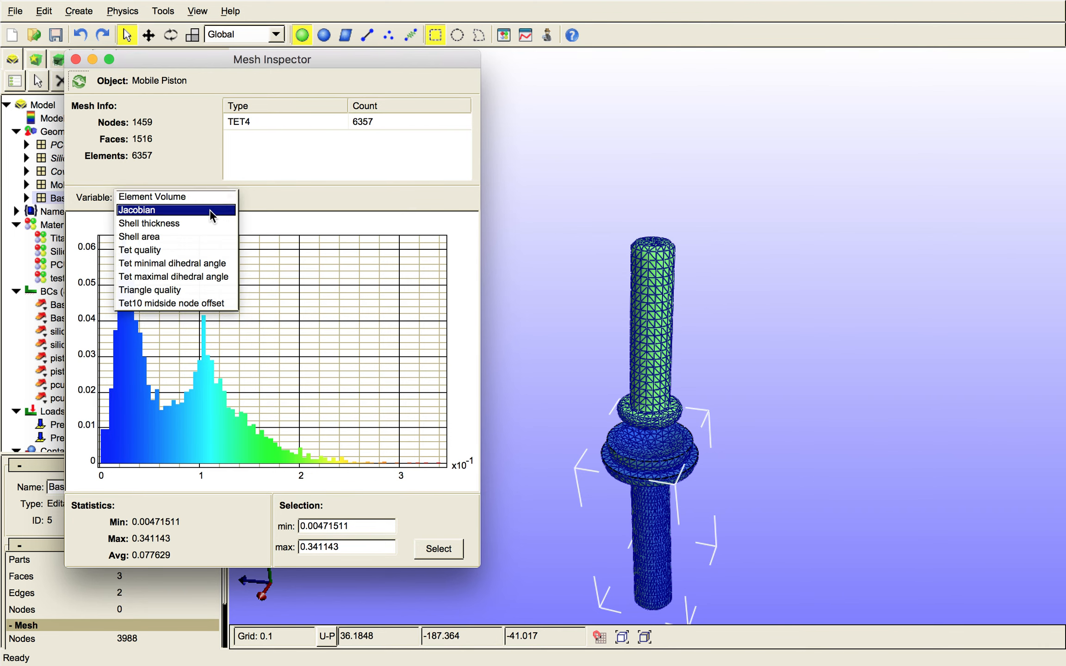
left_click(210, 211)
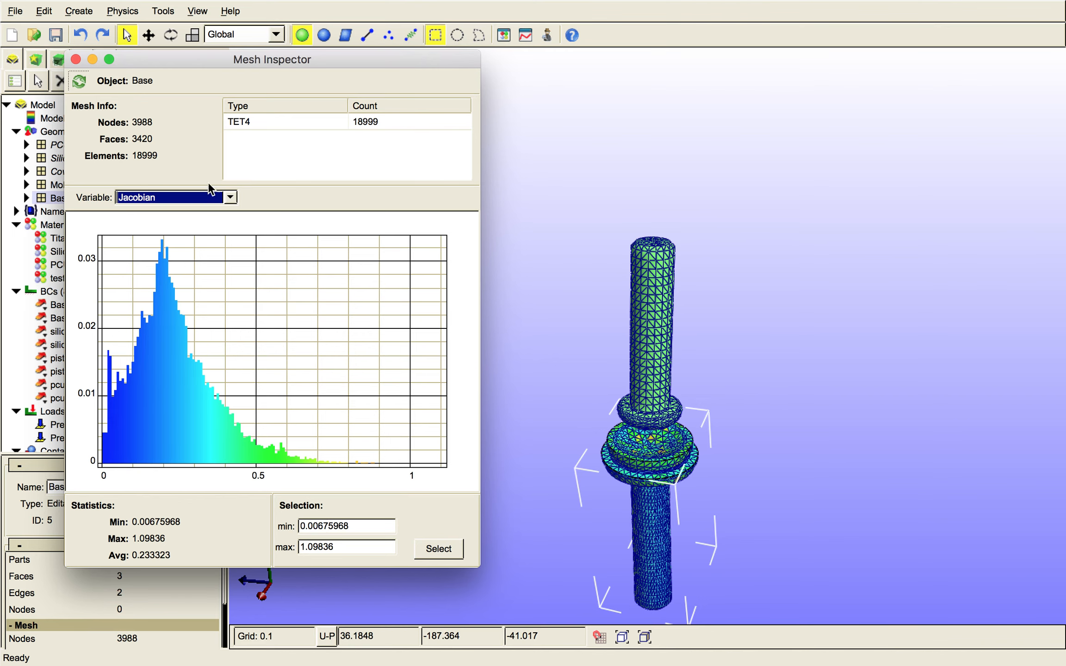
left_click(211, 200)
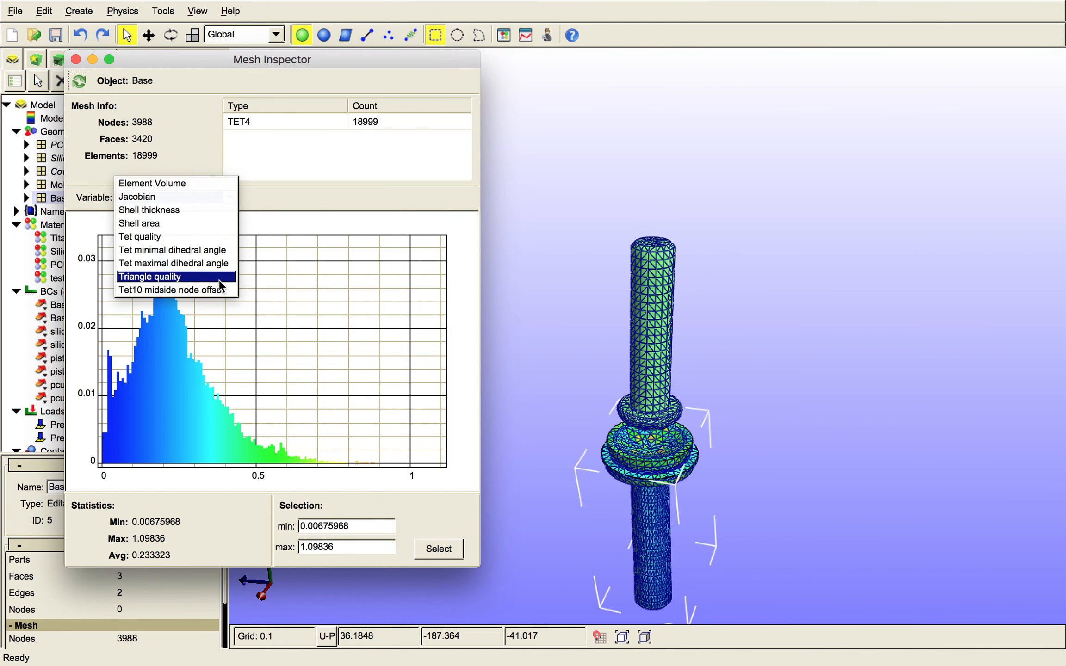
left_click(277, 128)
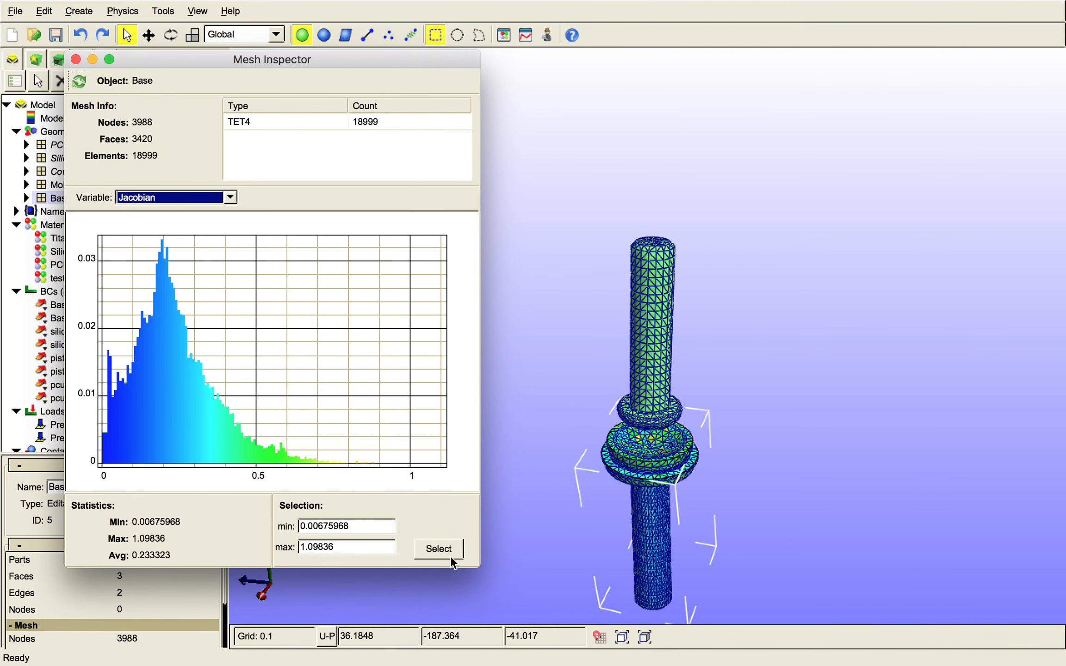
left_click(440, 551)
left_click(76, 59)
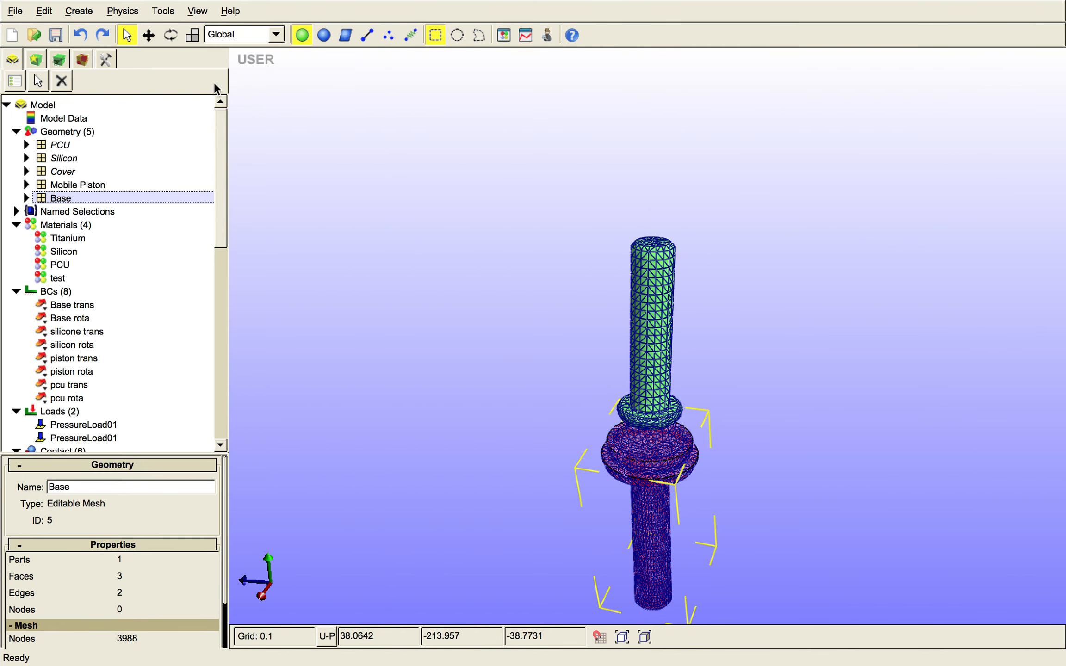
- View the Elasticity Convertor with bulk modulus/shear modulus as the output for Young's modulus/Poisson's ratio, and close it without entering values
left_click(203, 10)
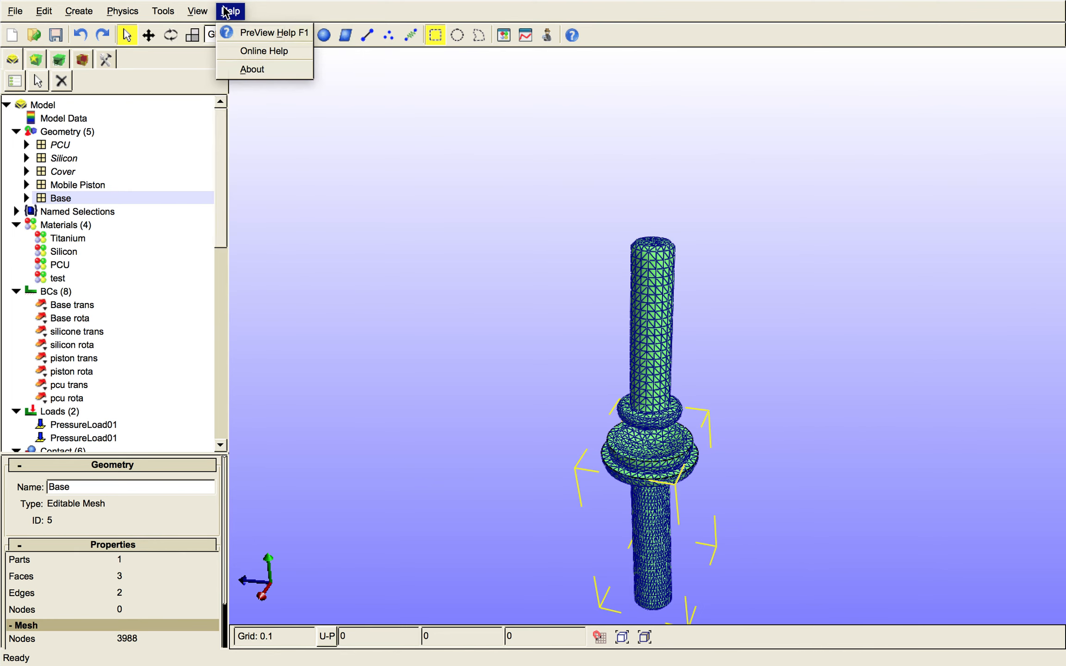
mouse_move(169, 14)
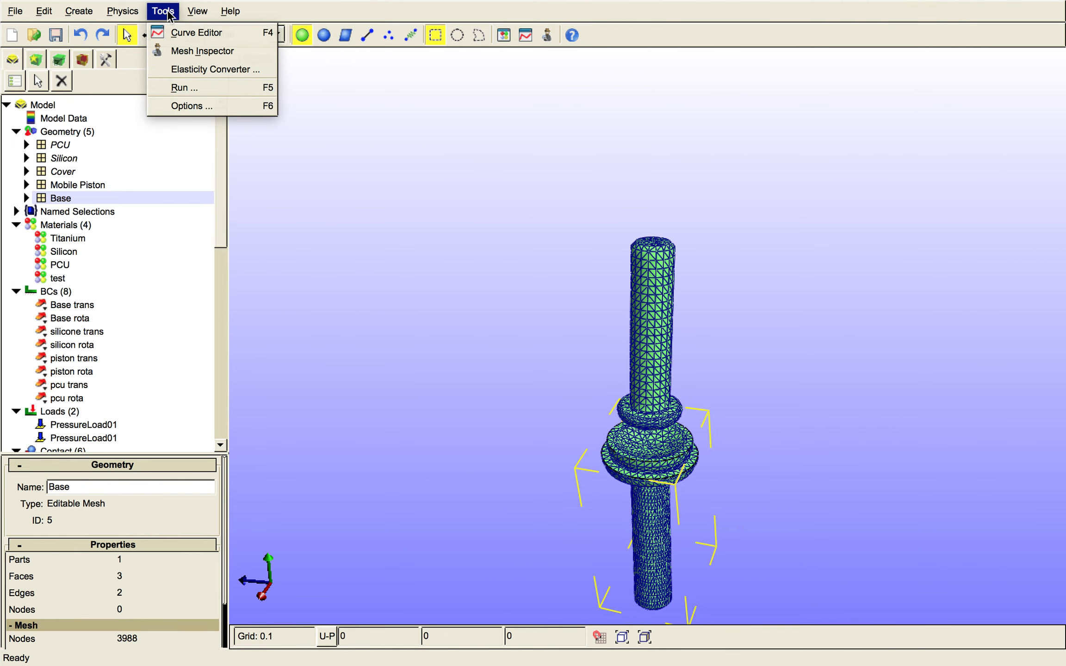
left_click(257, 72)
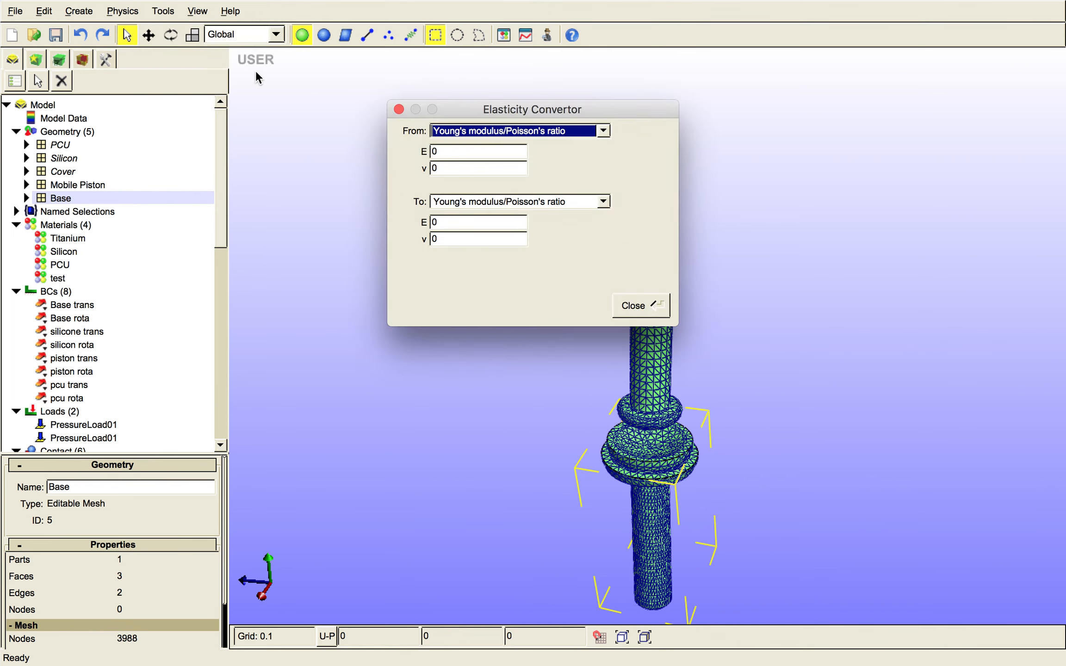
left_click(571, 202)
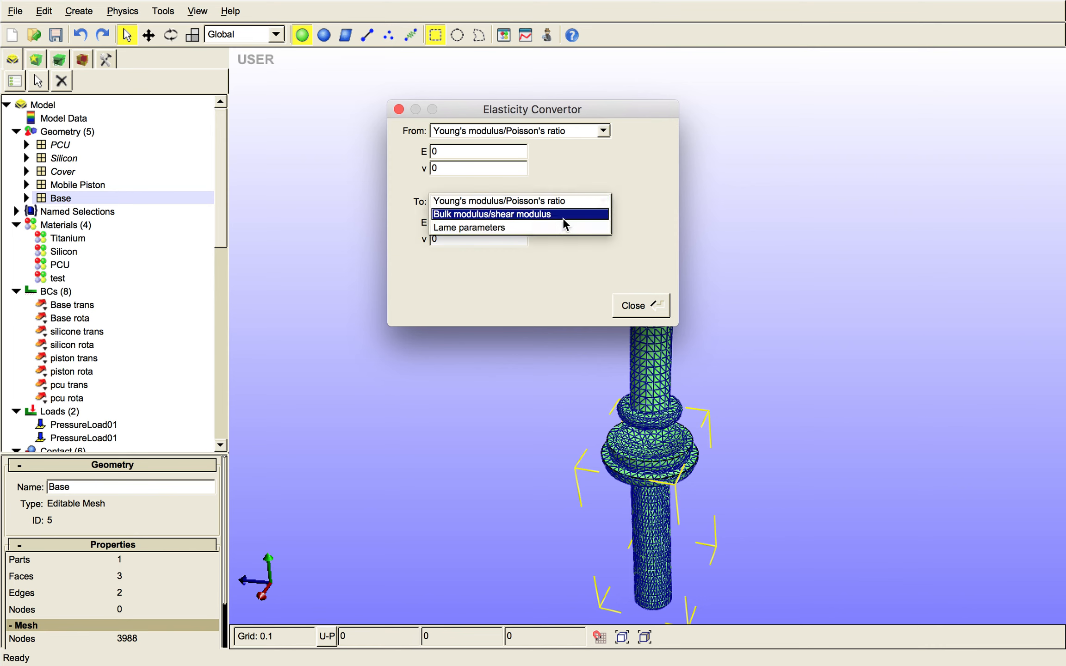
left_click(568, 216)
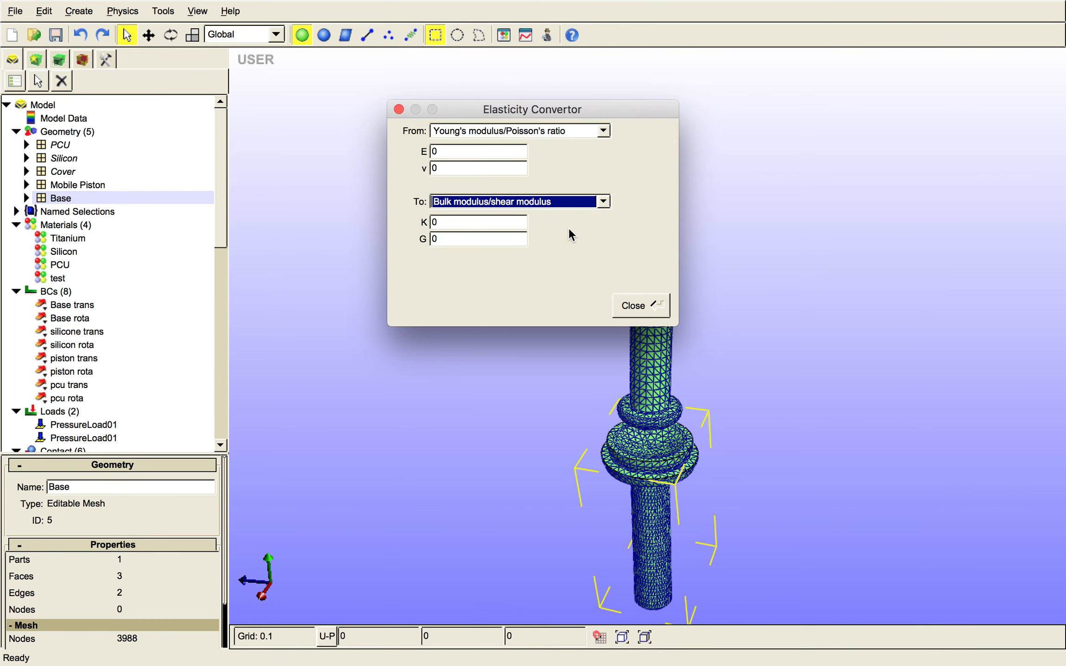
left_click(637, 304)
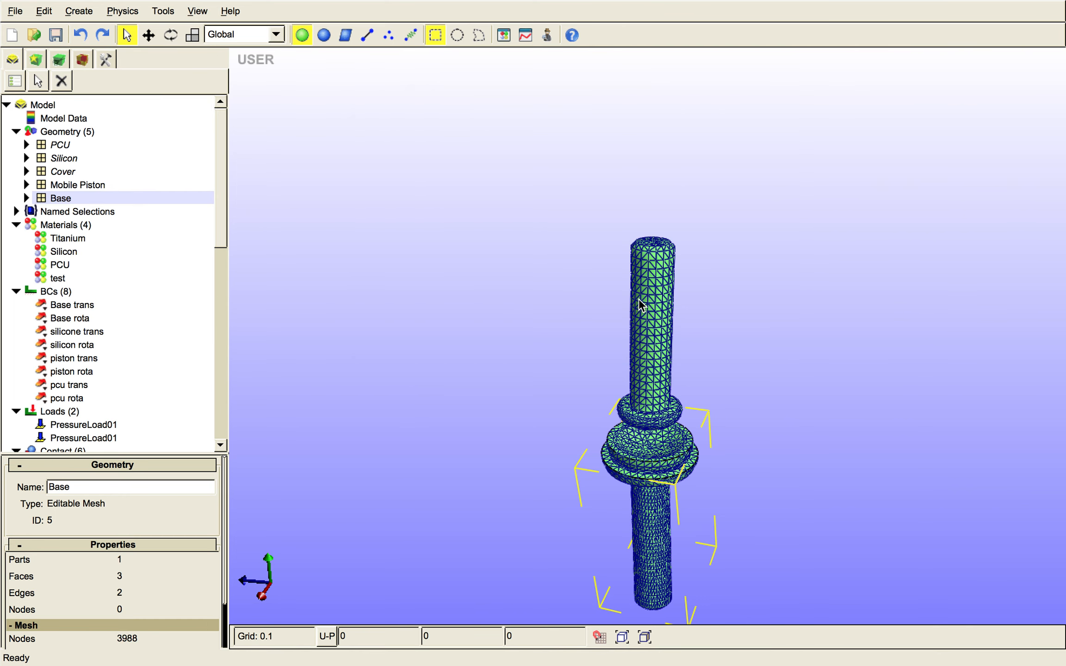
left_click(11, 15)
left_click(46, 124)
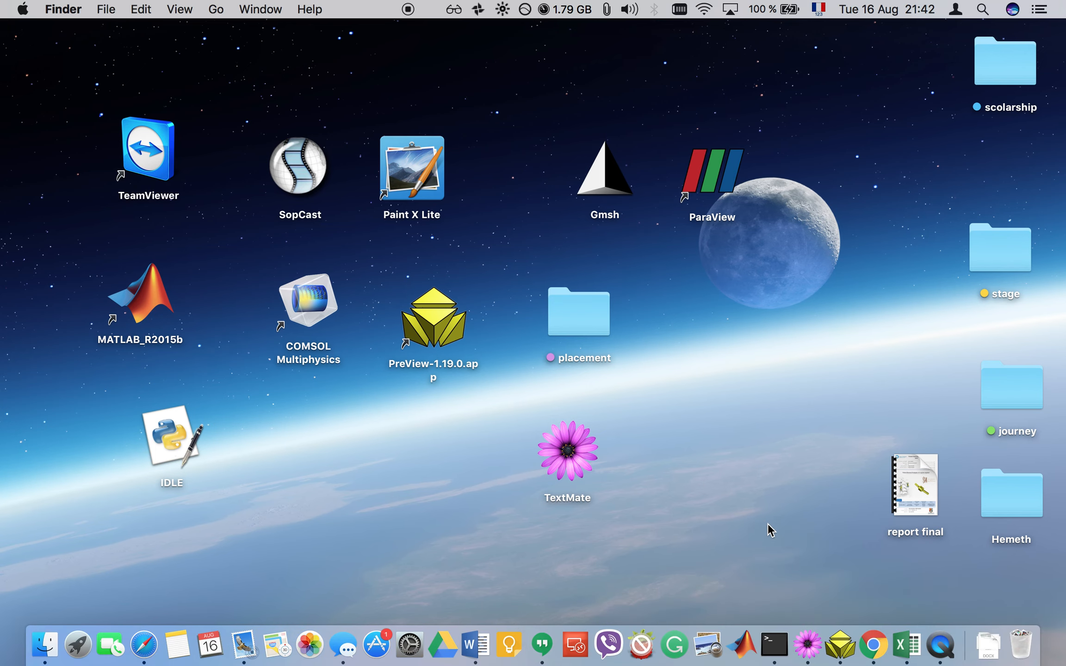
key("ctrl+Right")
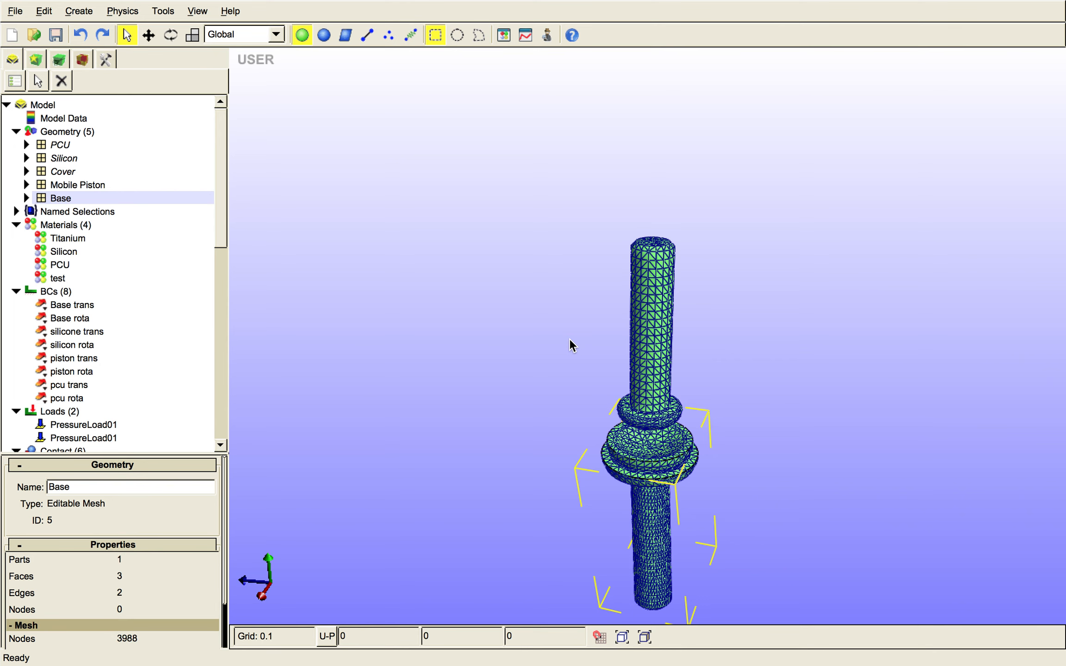
mouse_move(471, 4)
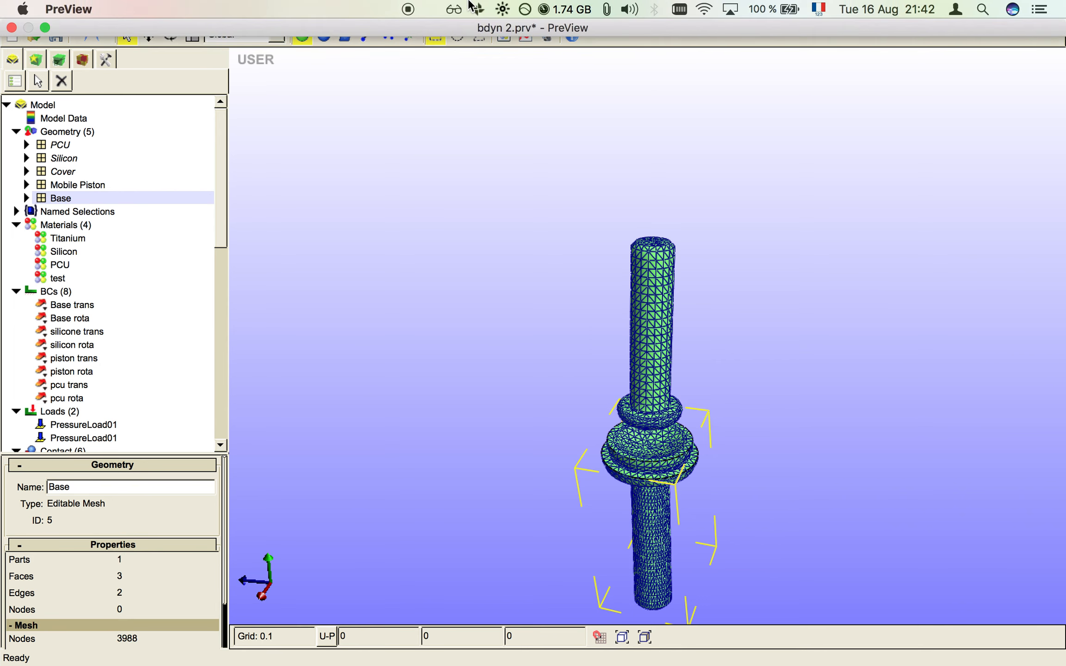